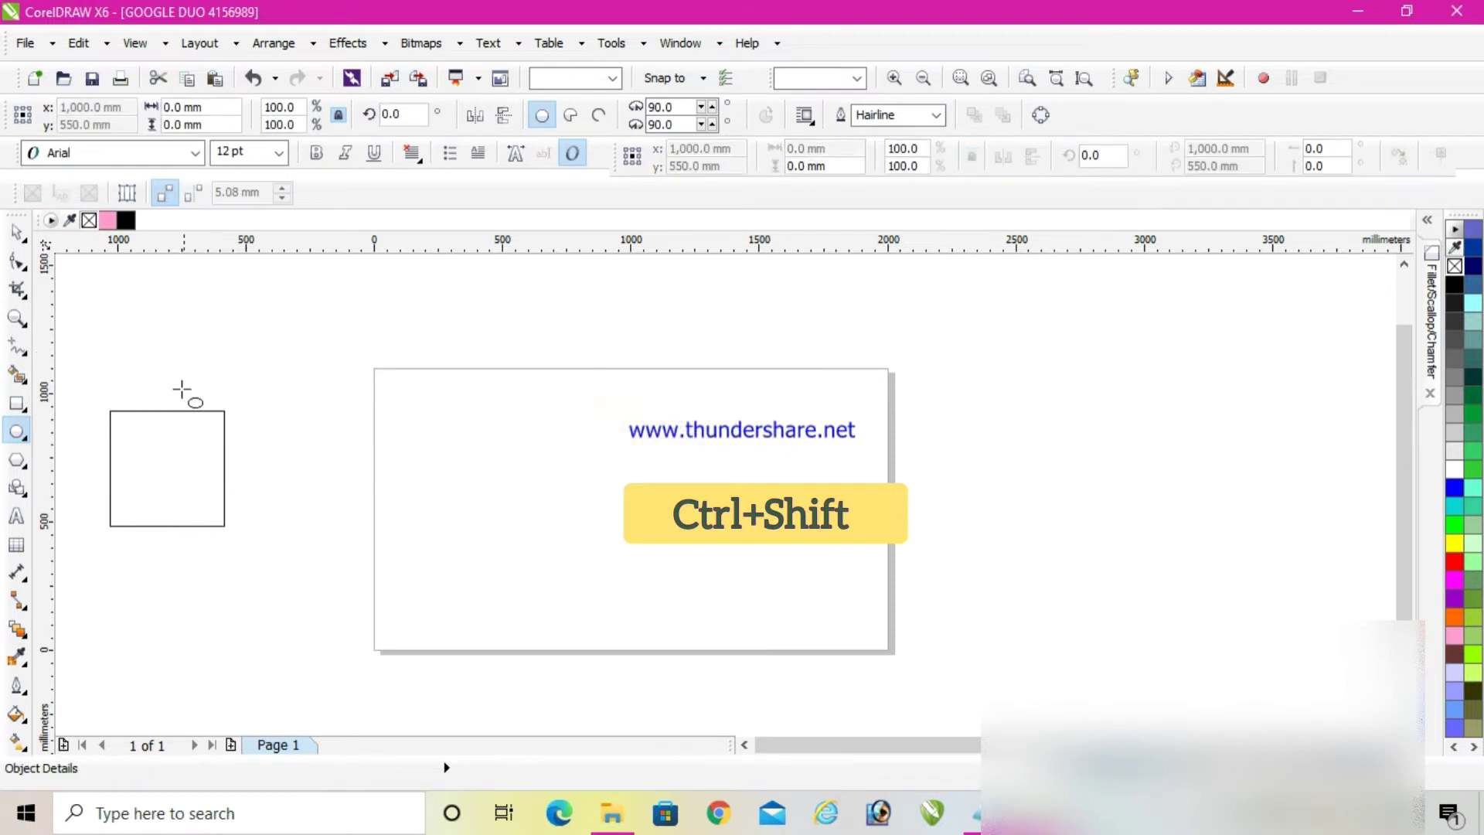
Draw a 444.5 mm circle centred inside the square so that it touches all four sides.
left_click_drag(160, 469, 225, 526)
left_click(16, 230)
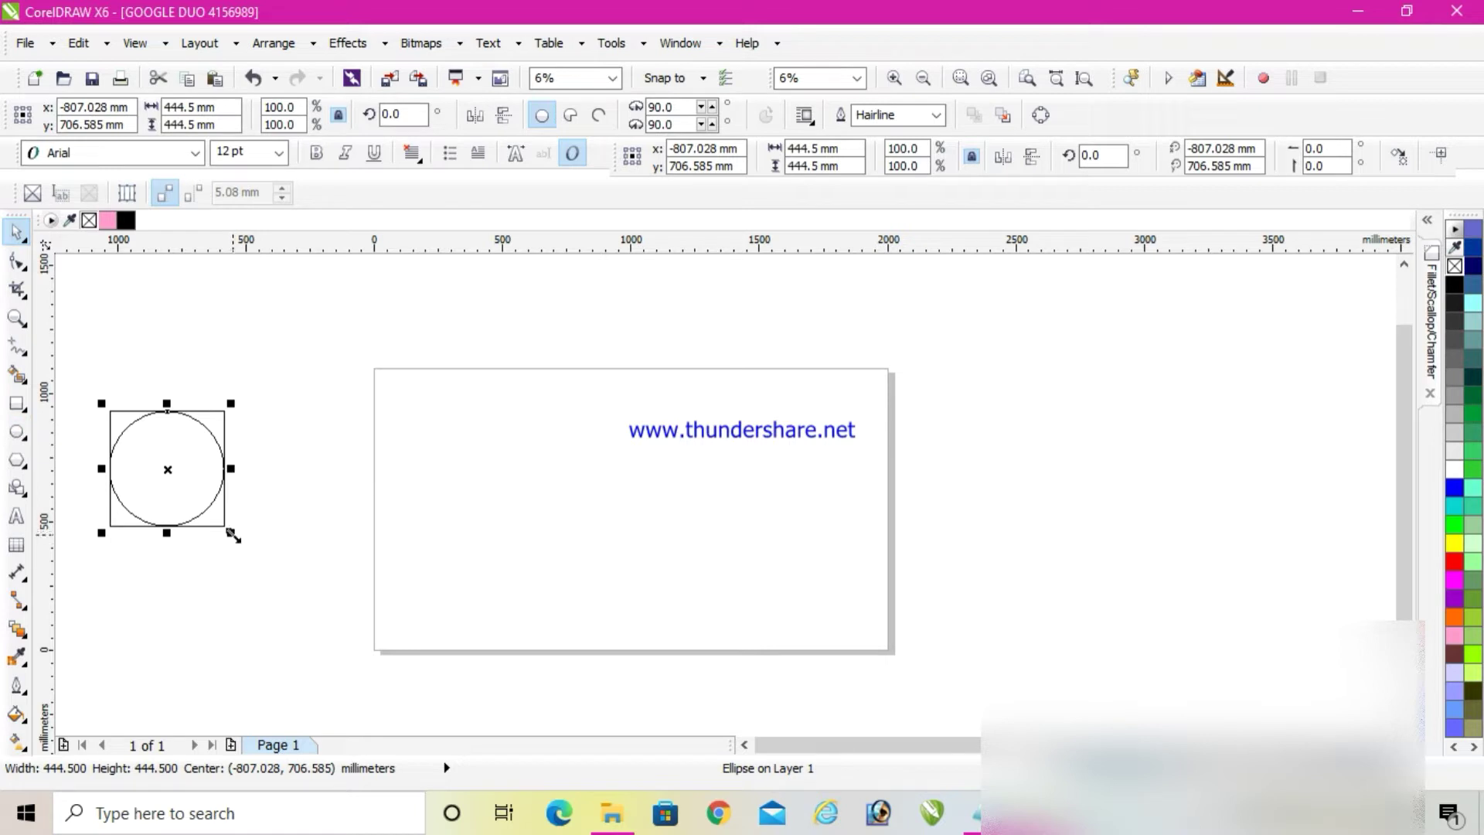
Create a reduced copy of the square about its centre, about 174 mm on each side.
left_click(258, 511)
left_click(222, 522)
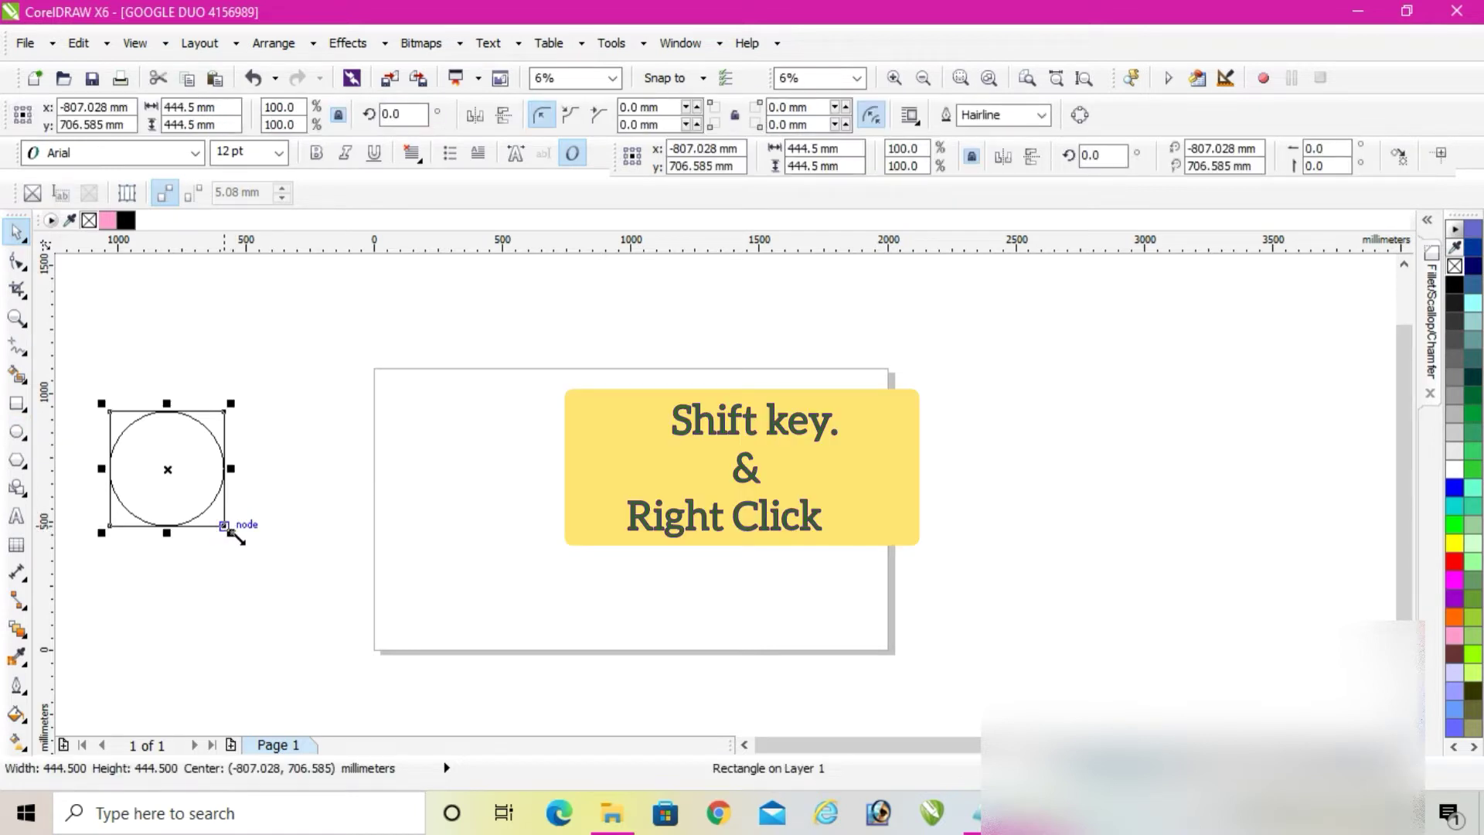
left_click_drag(225, 526, 209, 498)
Resize the small square into a 190.5 by 127 mm rectangle and make a thin strip copy about 1.9 mm wide at its right edge.
scroll(139, 467, "up", 1)
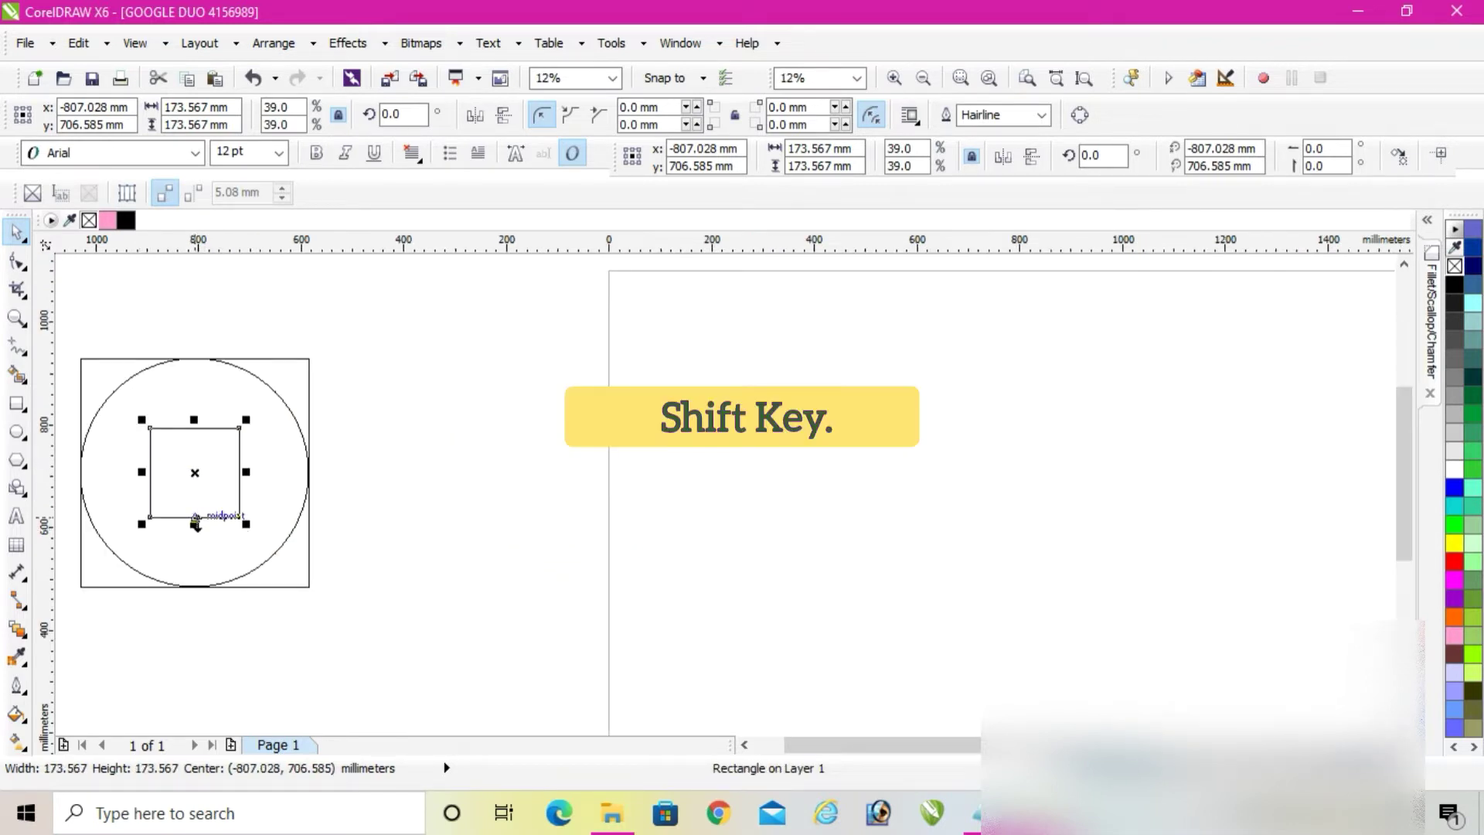
left_click_drag(192, 520, 192, 507)
scroll(133, 483, "up", 1)
left_click(350, 478)
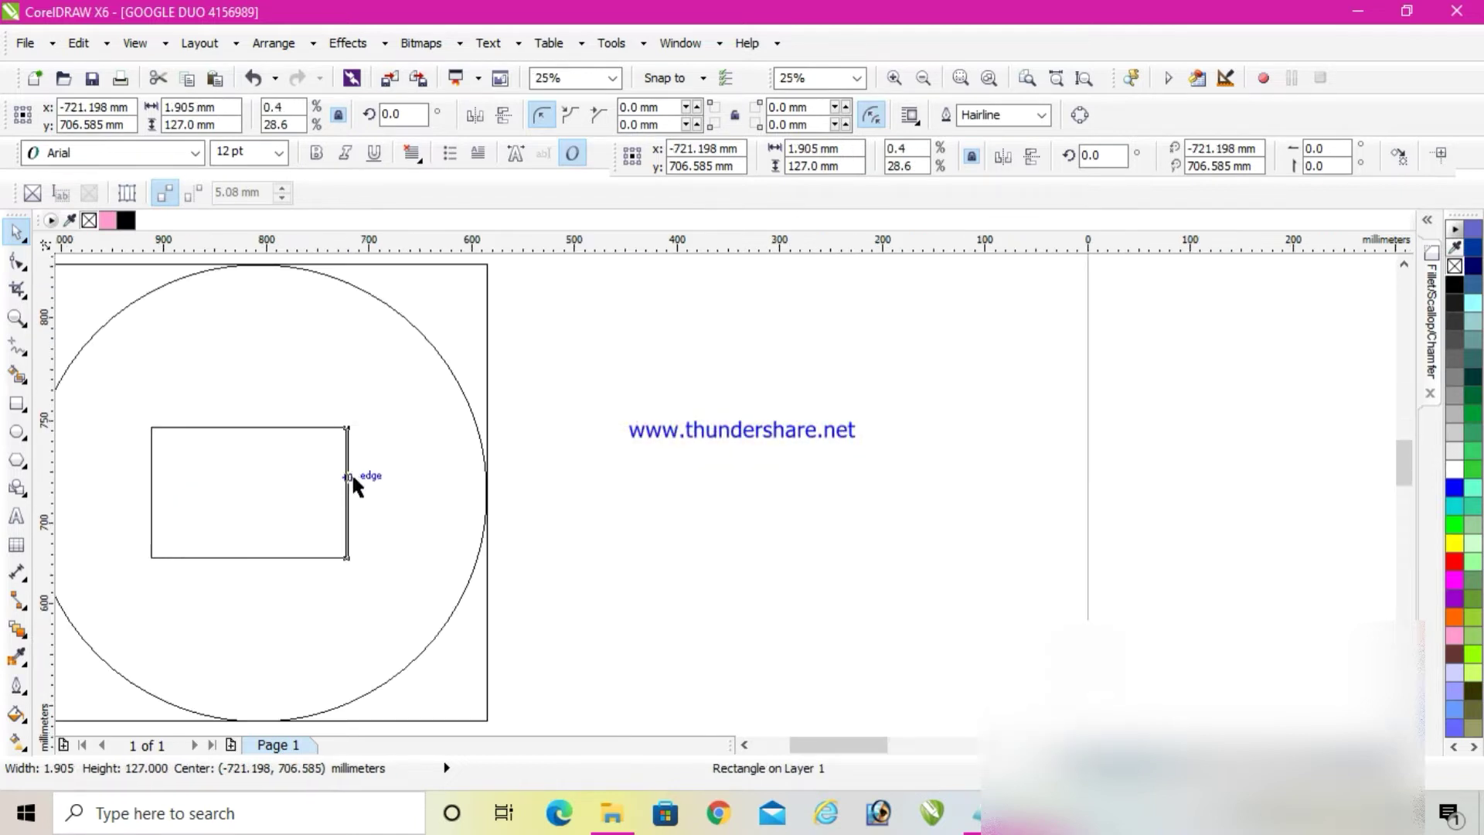
Widen the thin strip inward at the rectangle's right edge to about 3.4 mm.
scroll(324, 541, "up", 4)
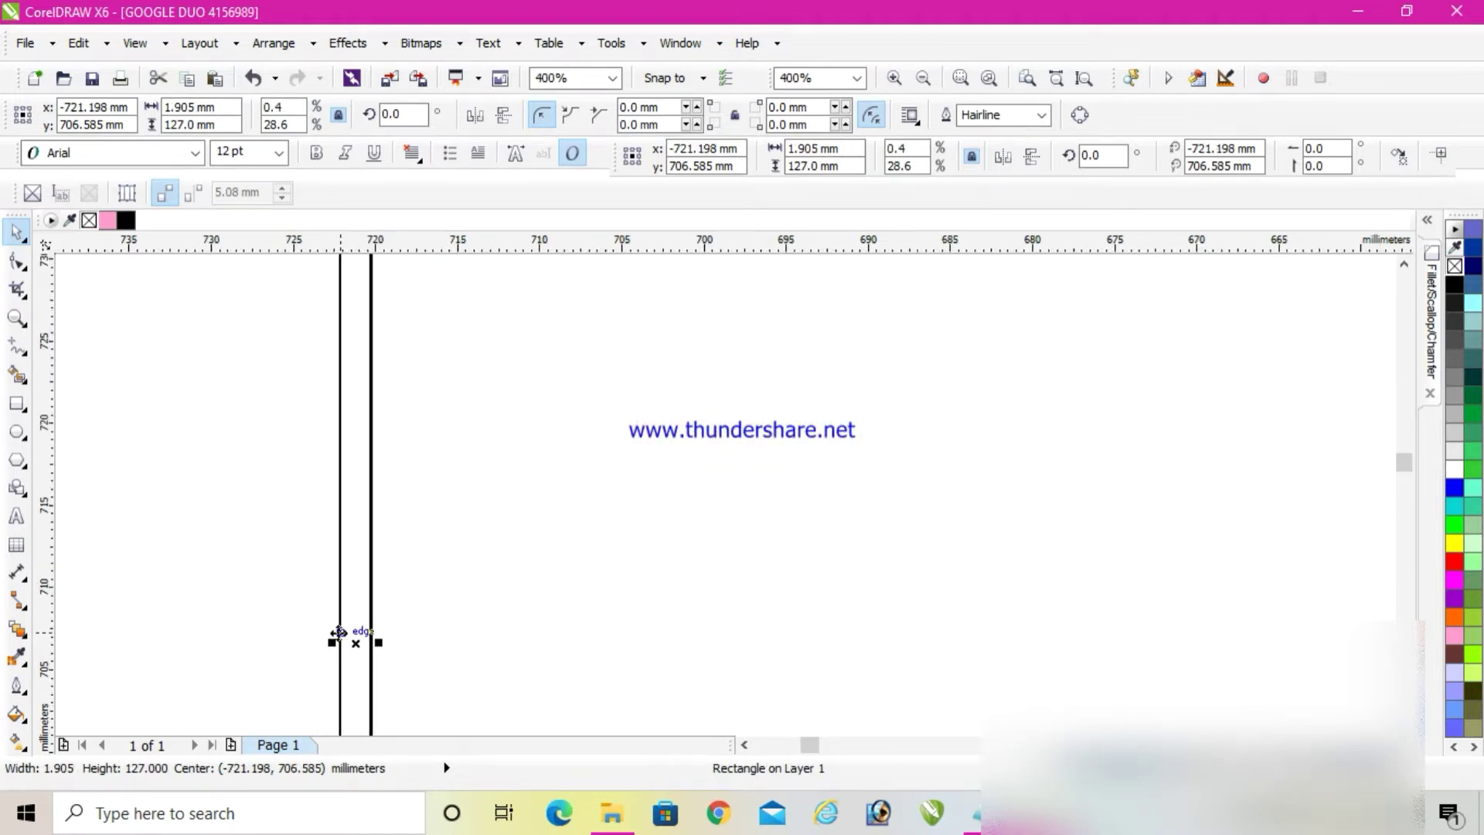
mouse_move(333, 641)
left_mouse_down()
mouse_move(298, 640)
mouse_move(316, 640)
left_mouse_up()
scroll(321, 490, "down", 3)
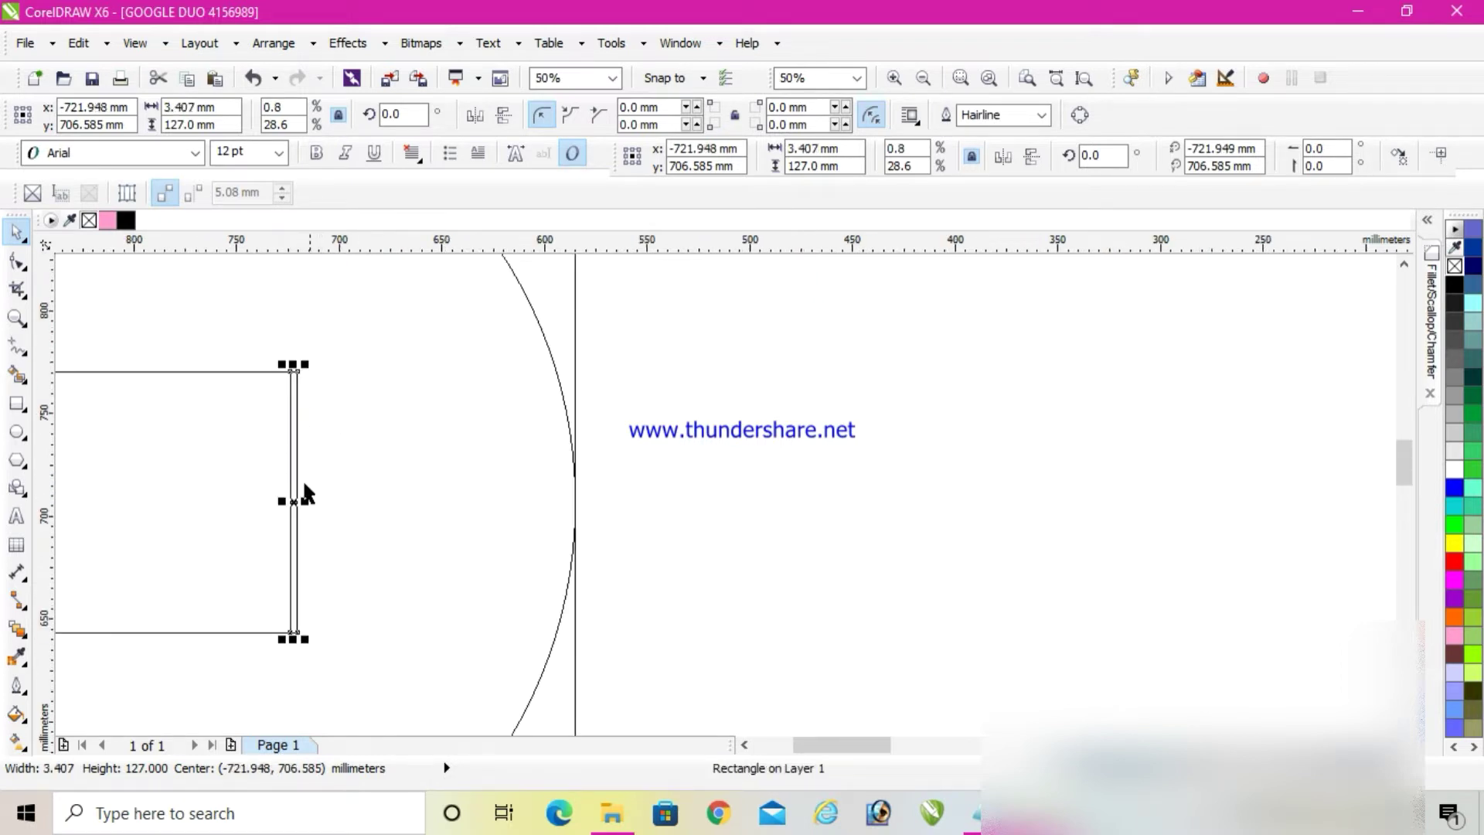
scroll(307, 494, "down", 2)
left_click(566, 464)
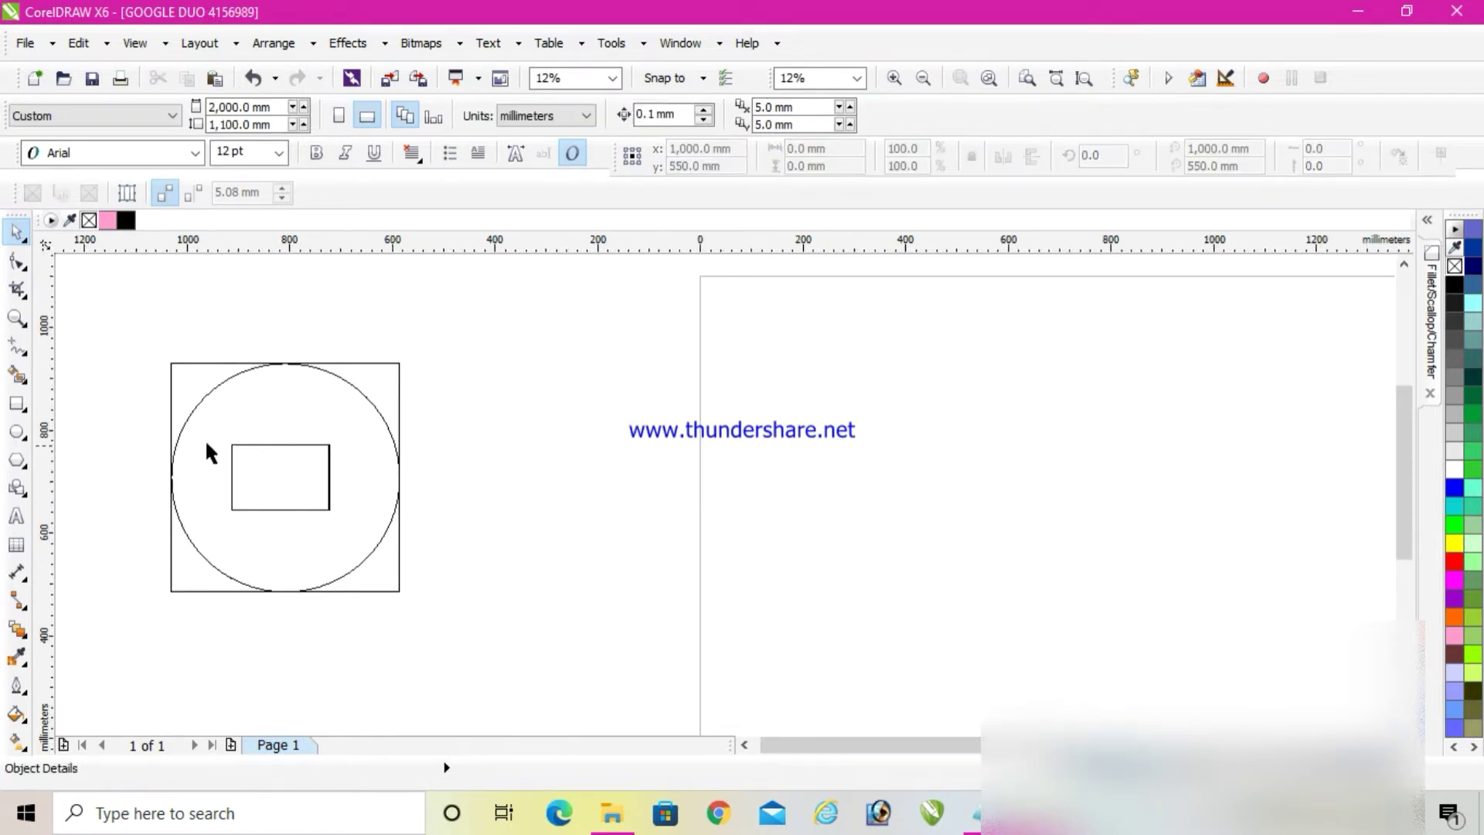
Flip the thin strip outward across the rectangle's right edge, making it about 5.5 mm wide.
left_click_drag(168, 439, 421, 530)
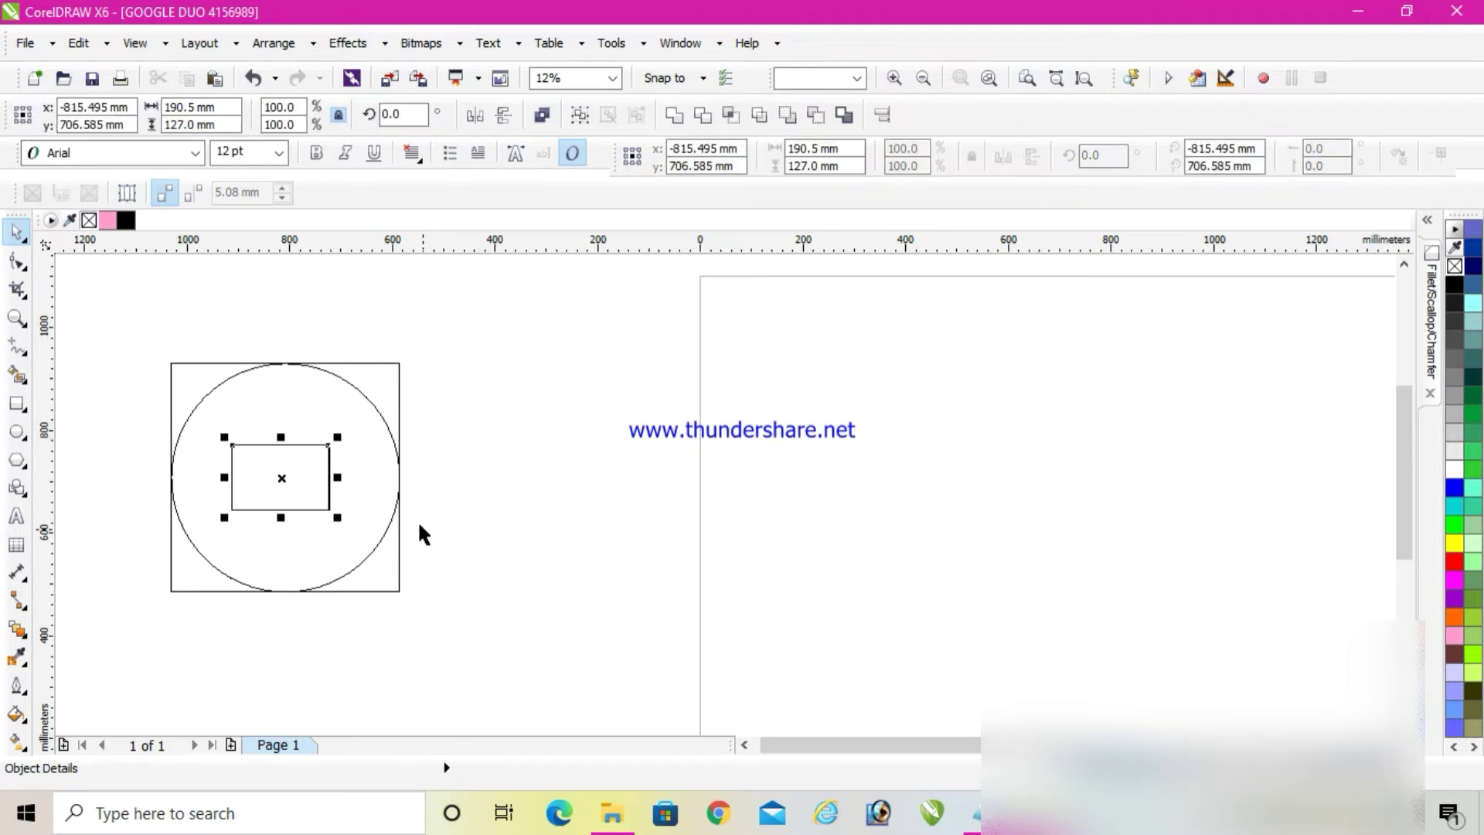
left_click(332, 479)
scroll(325, 463, "up", 2)
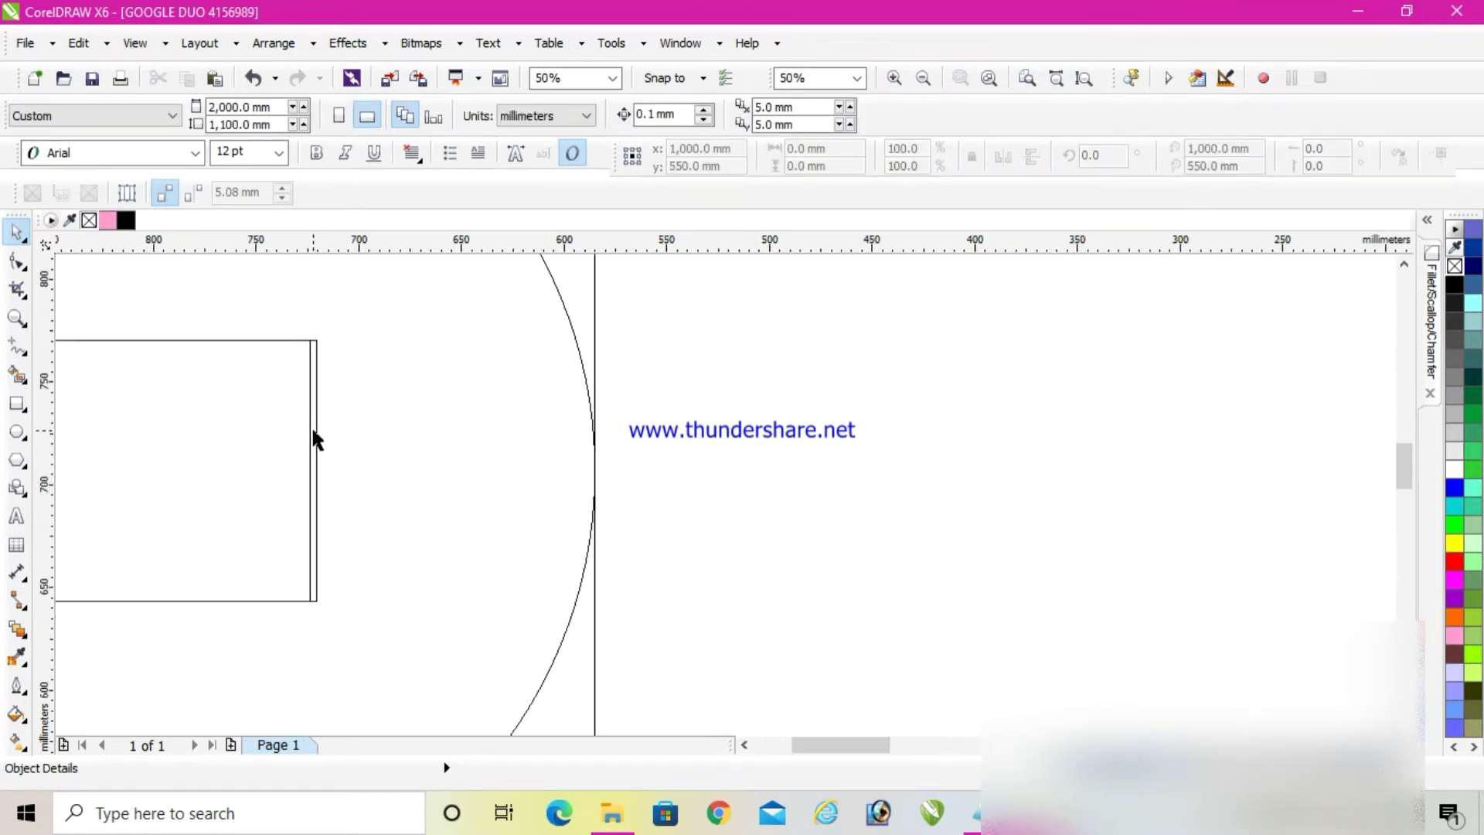
left_click(313, 430)
scroll(313, 433, "up", 1)
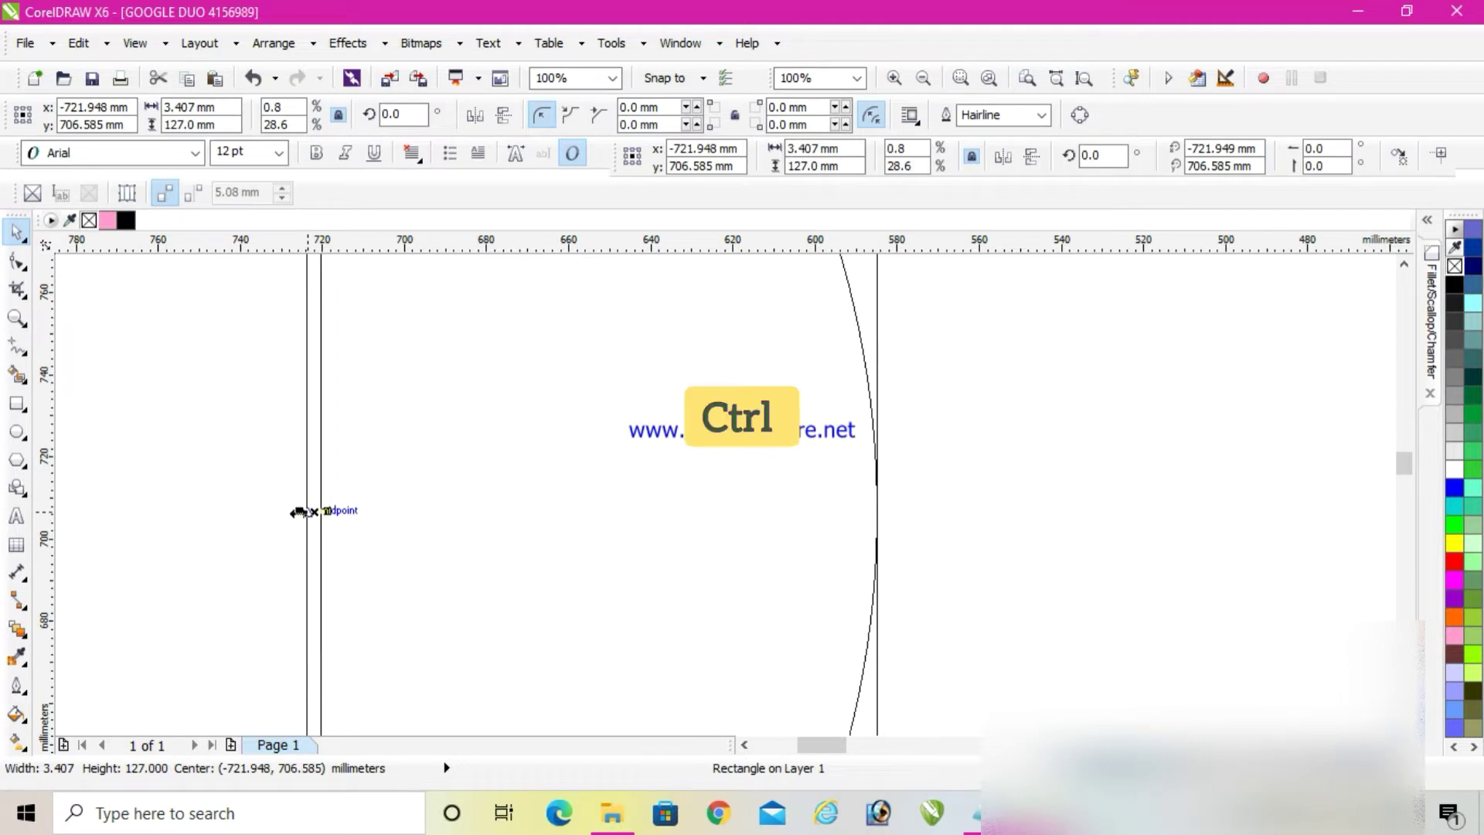
left_click_drag(299, 511, 364, 512)
scroll(333, 512, "up", 1)
scroll(361, 510, "down", 3)
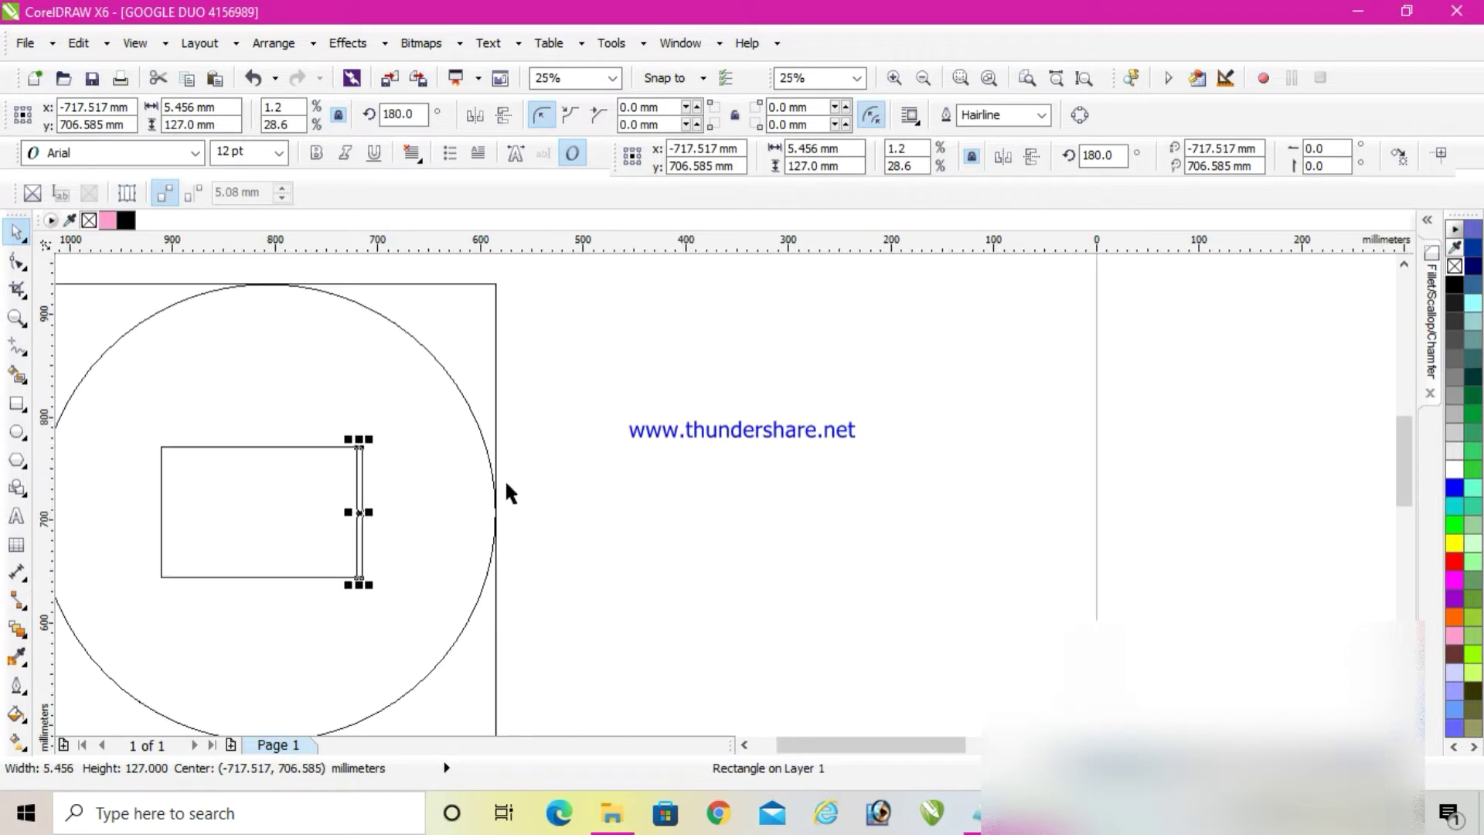
left_click(560, 463)
Round the corners of the outer square with a 35 mm fillet.
scroll(517, 487, "down", 1)
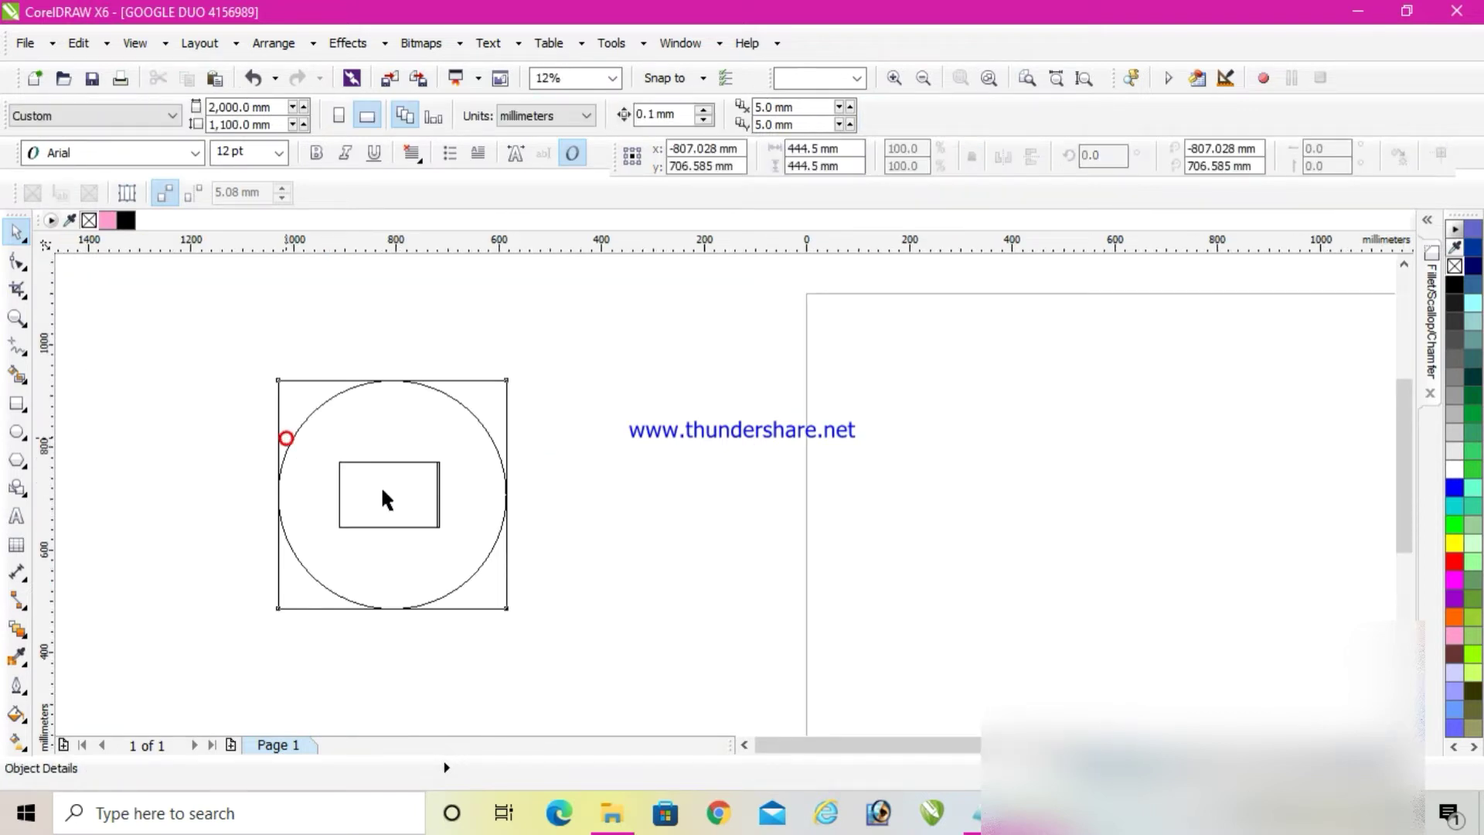
left_click_drag(281, 448, 490, 530)
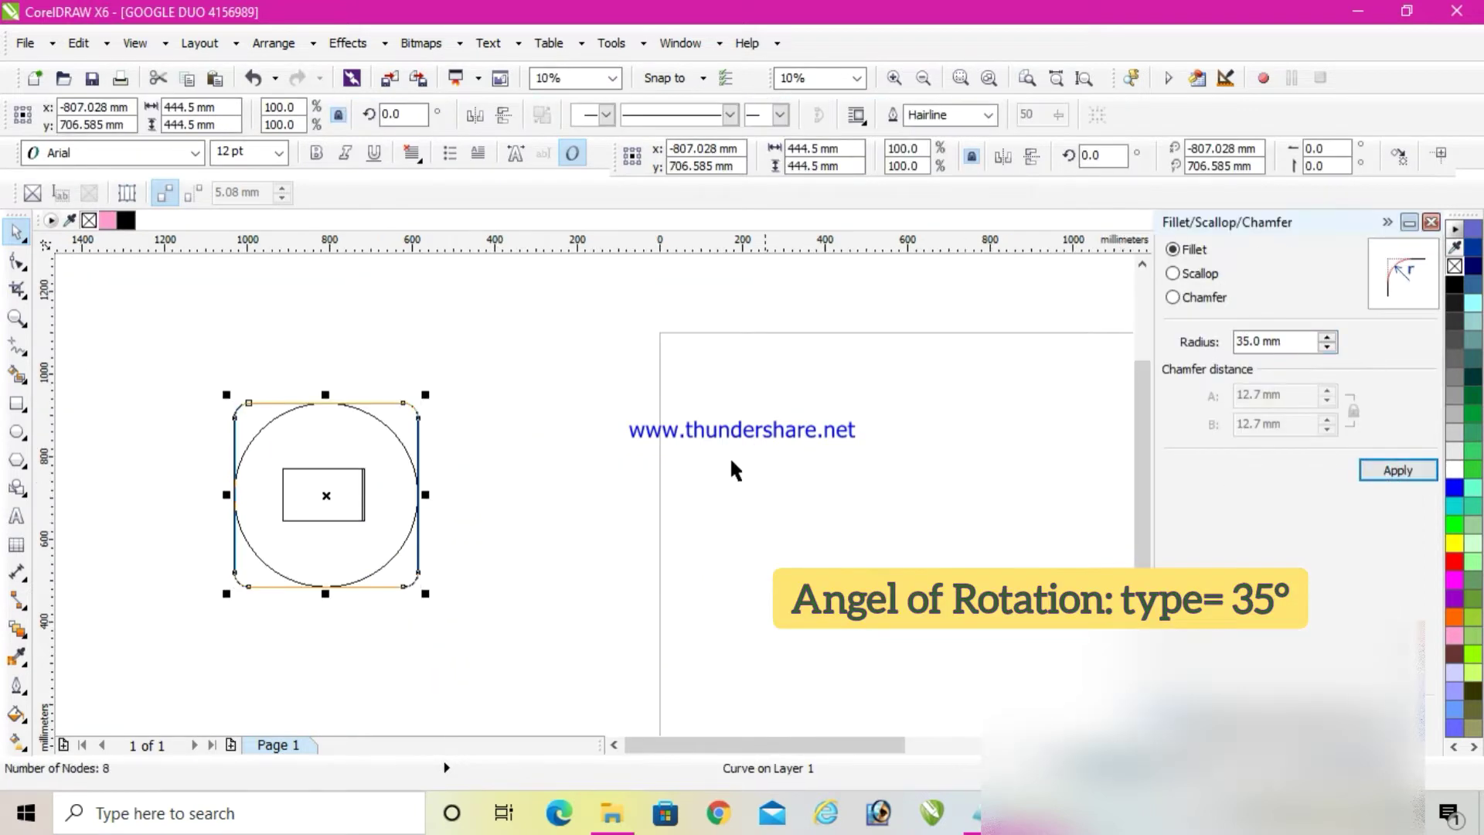
left_click(456, 451)
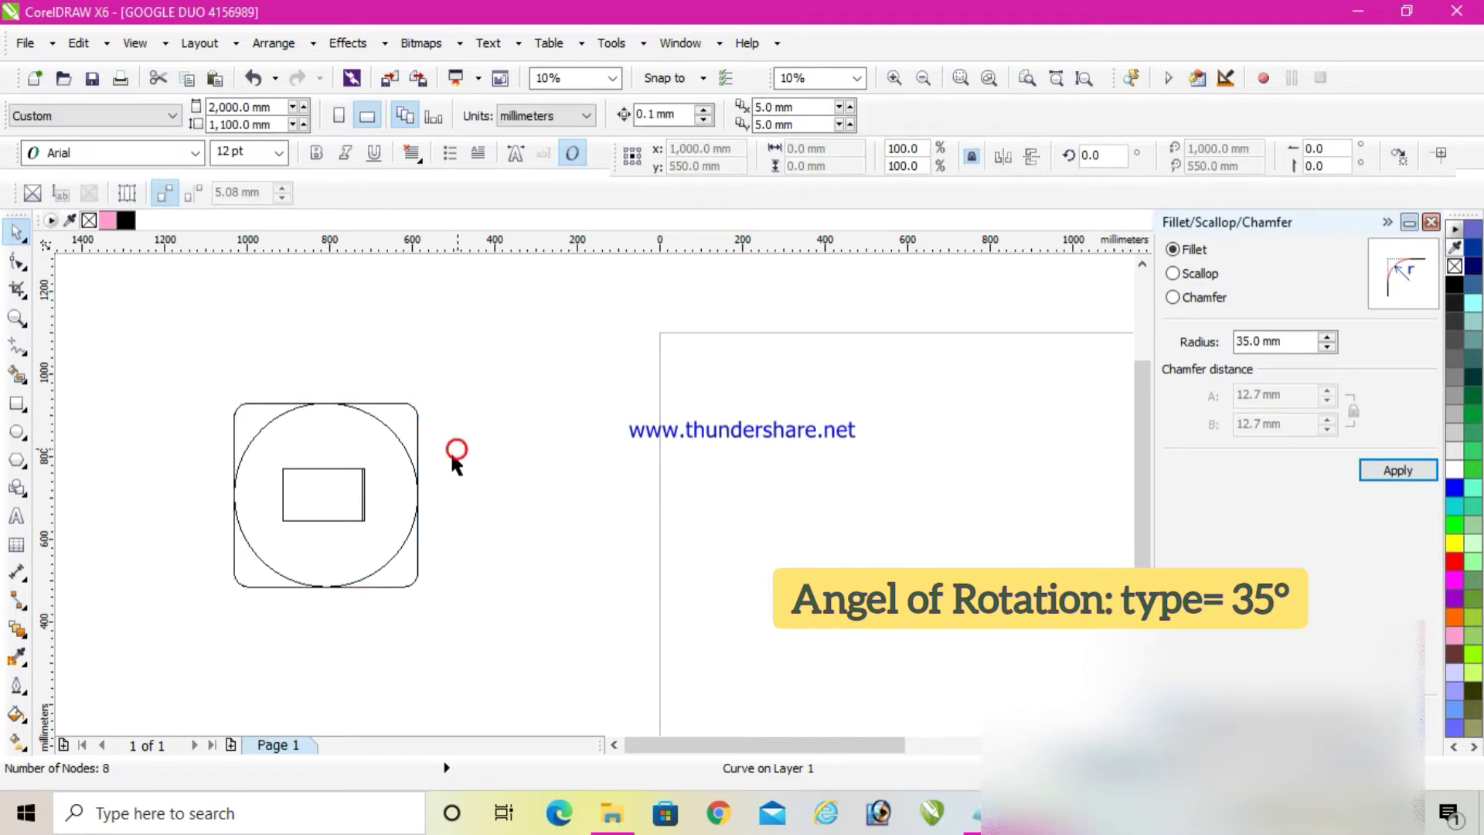
Round the corners of the inner rectangle with a 25 mm fillet.
scroll(351, 492, "up", 1)
left_click(351, 492)
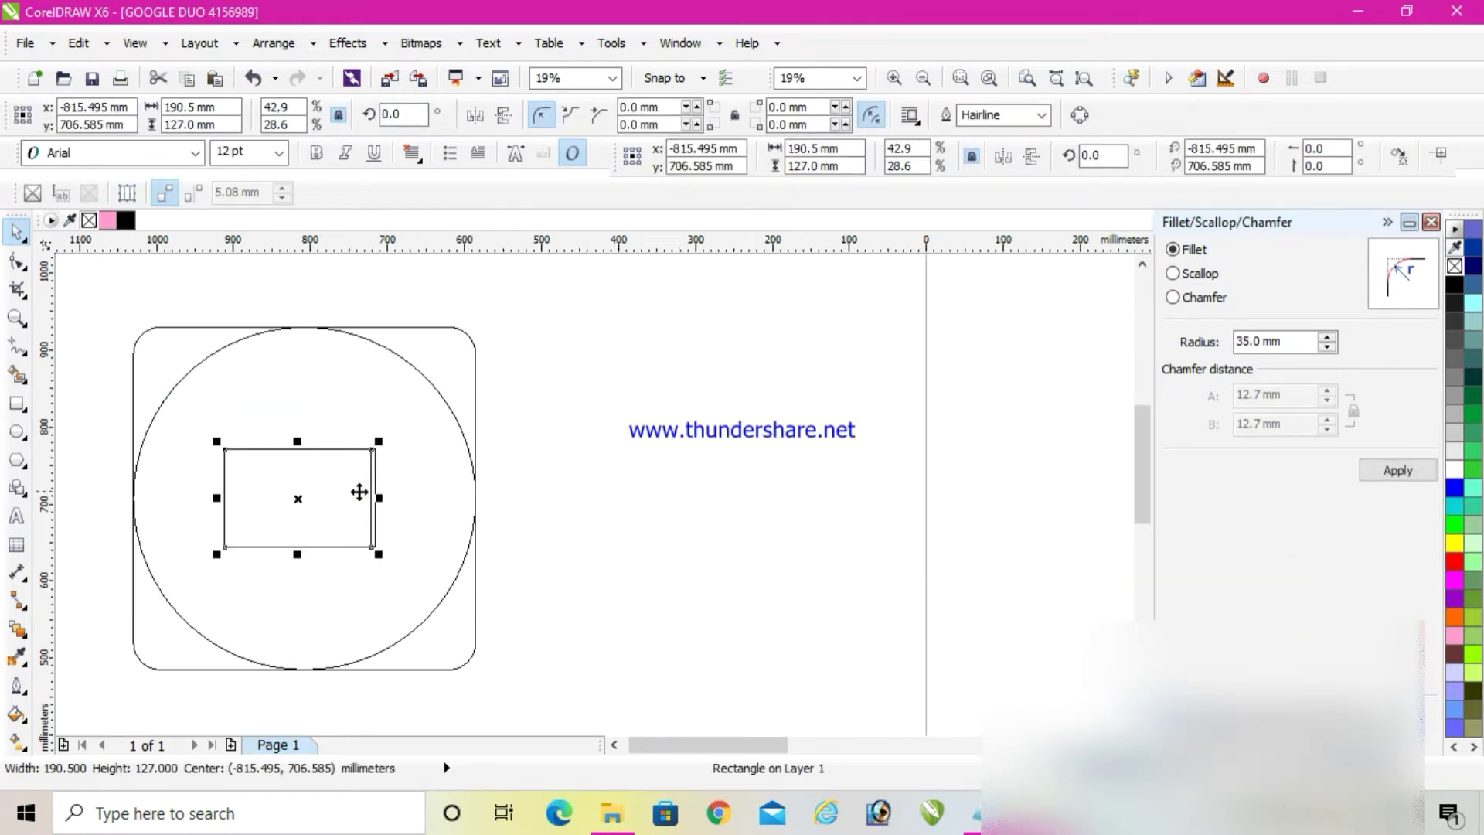
double_click(1246, 341)
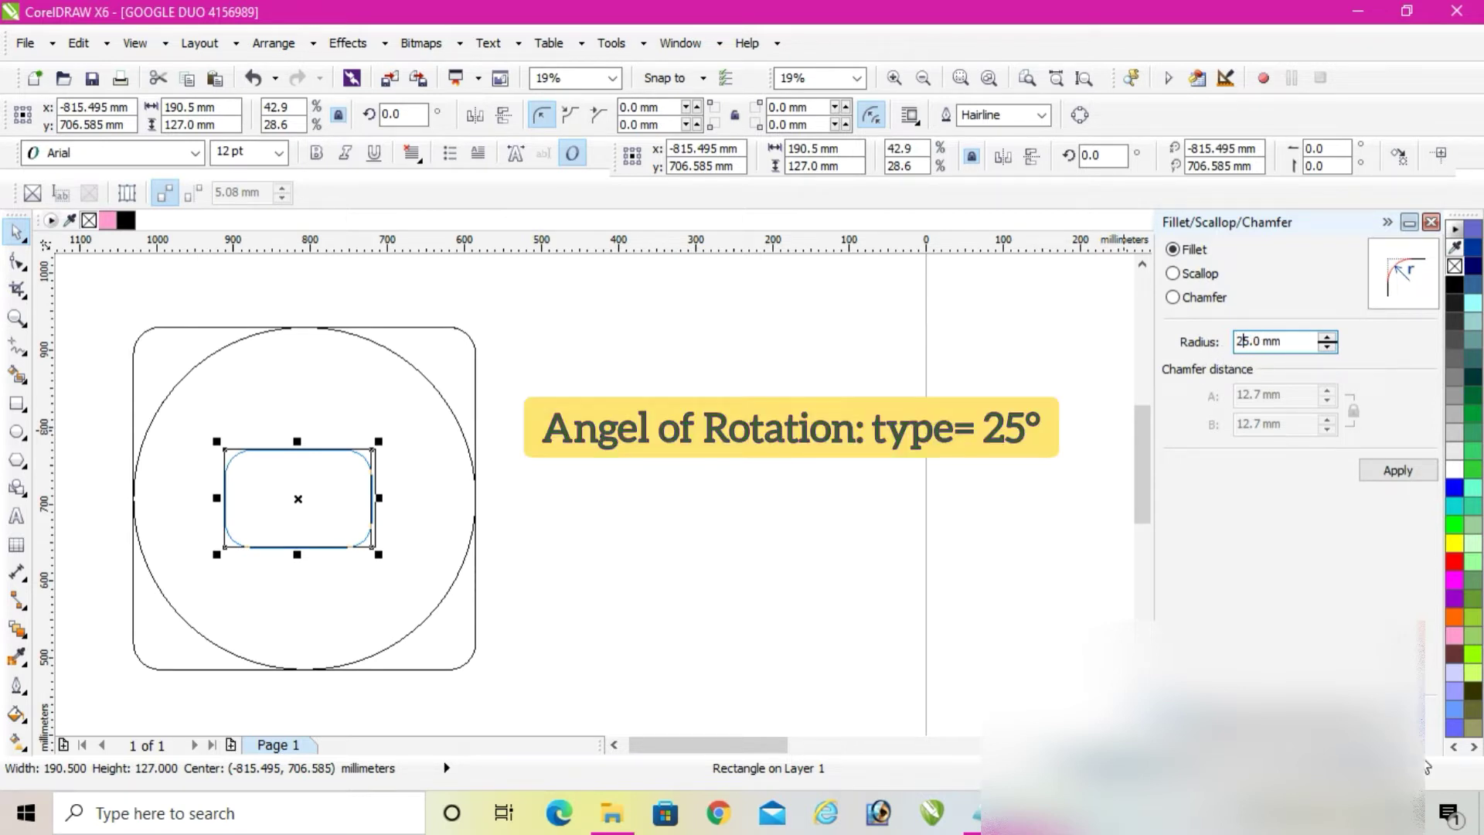
left_click(1391, 471)
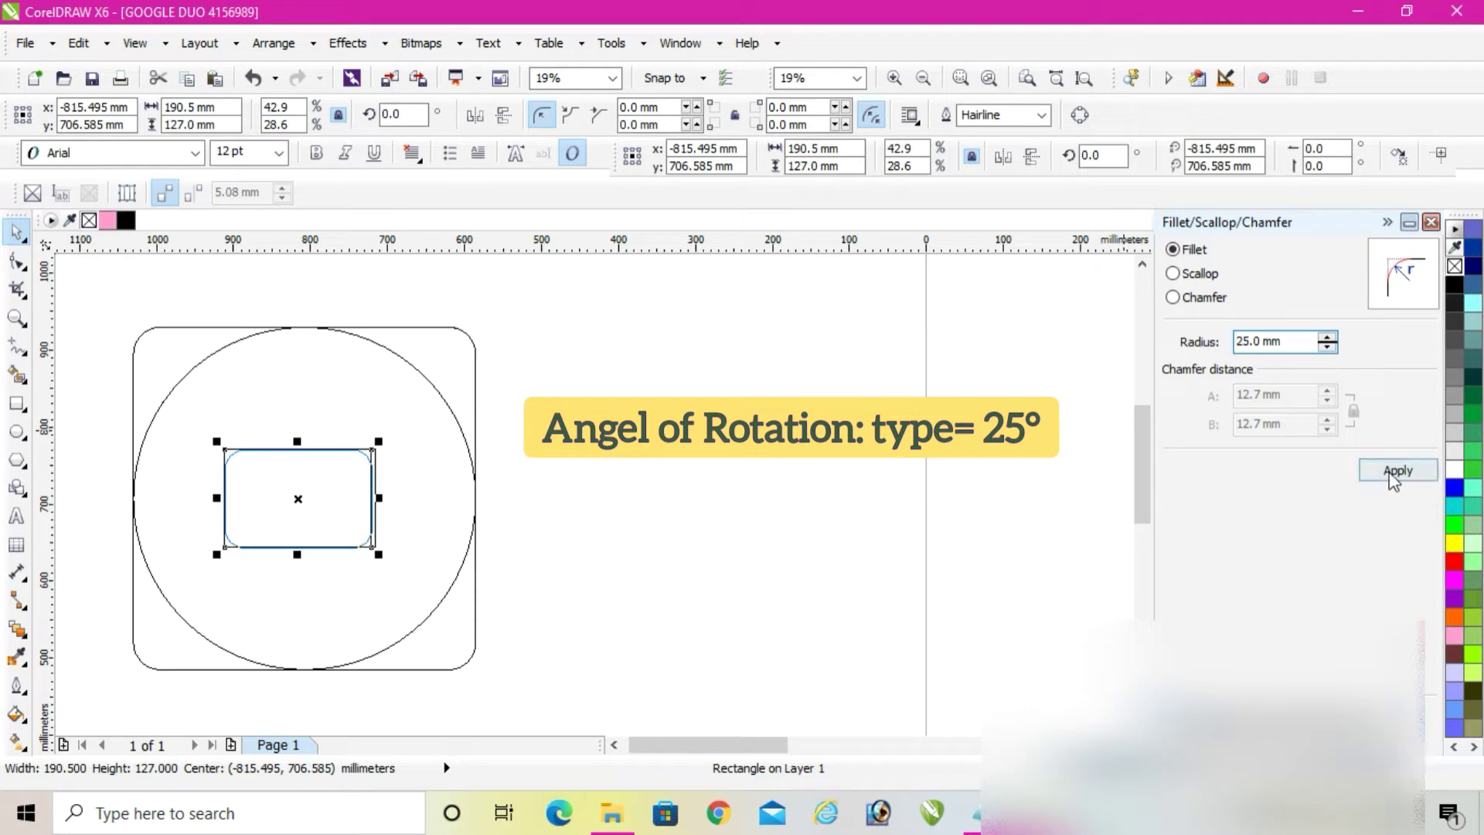
scroll(414, 440, "up", 2)
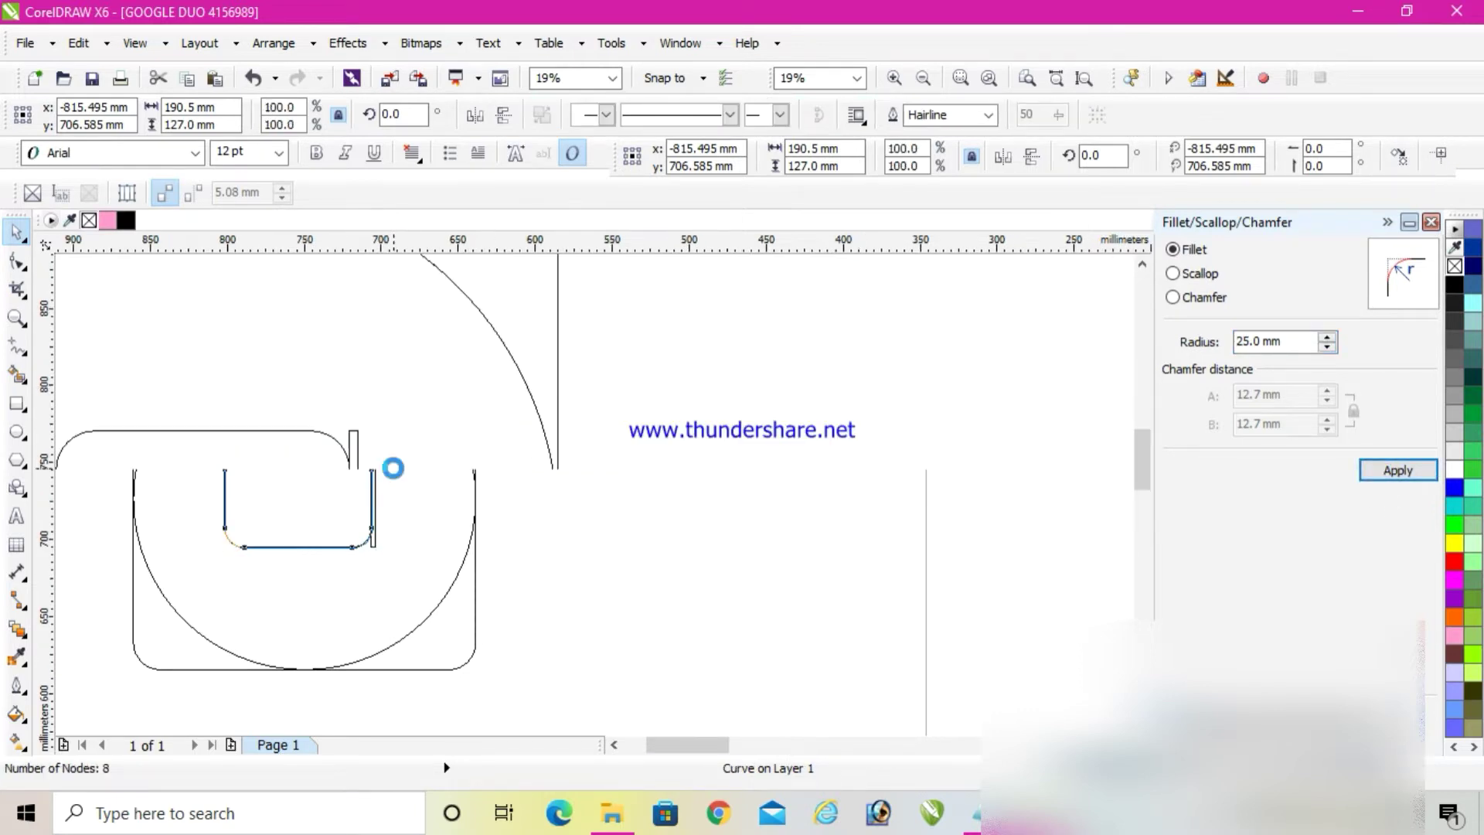
scroll(377, 482, "down", 2)
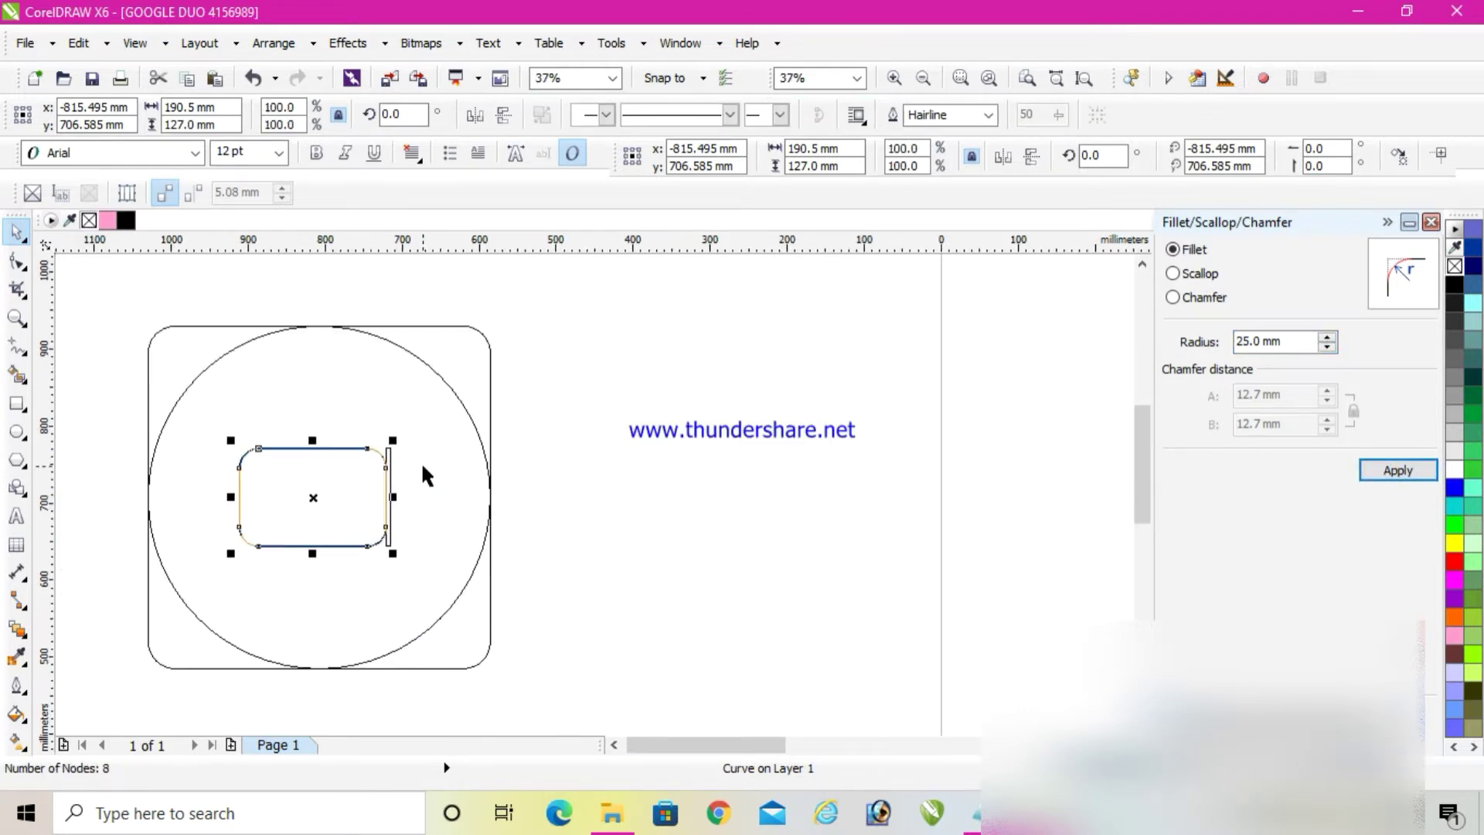
left_click(1386, 224)
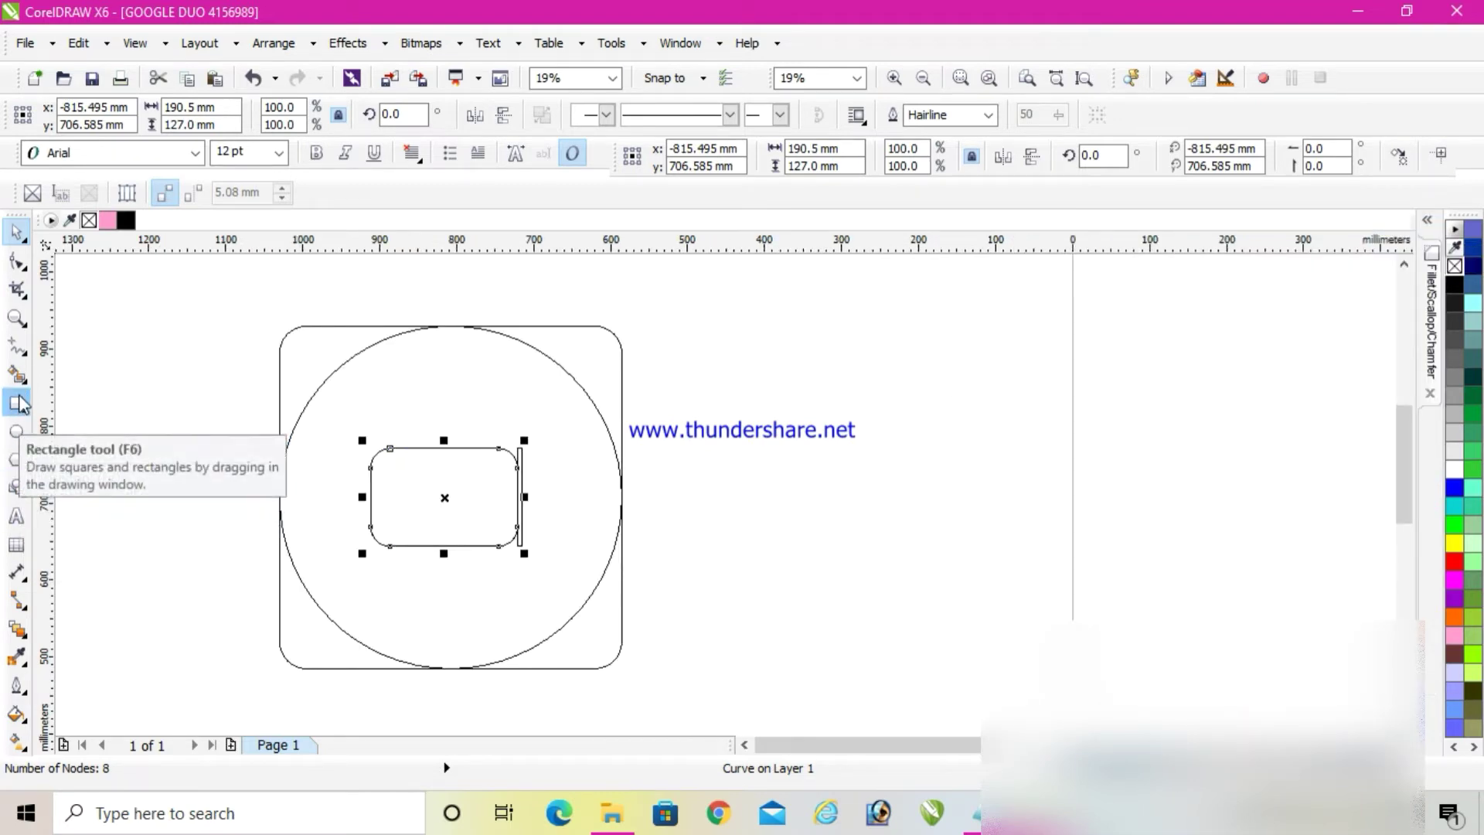
Draw a three-sided polygon about 125 mm wide and 64 mm high beside the logo and rotate it 90 degrees.
left_click(17, 460)
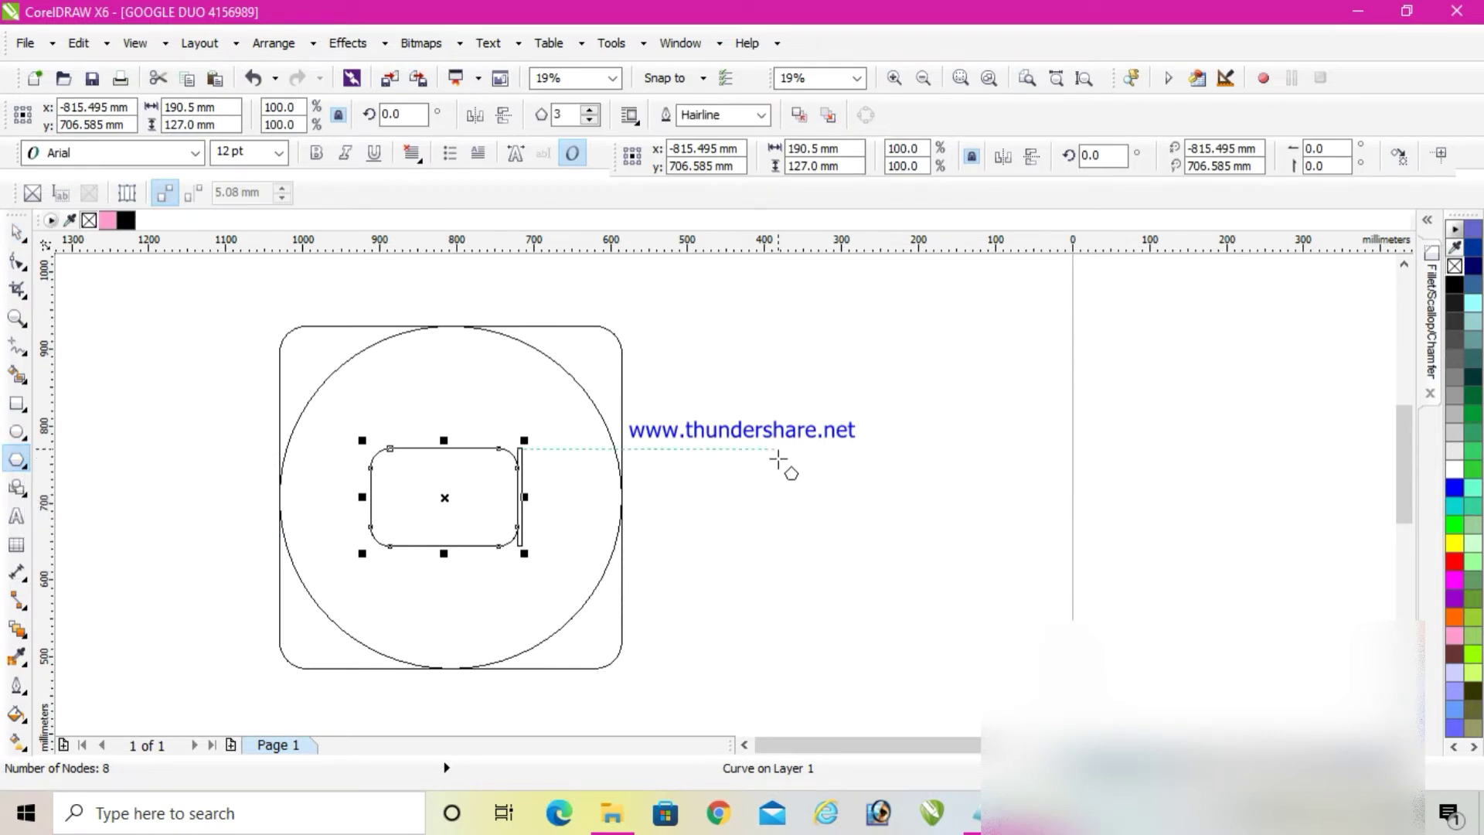
left_click_drag(776, 449, 833, 484)
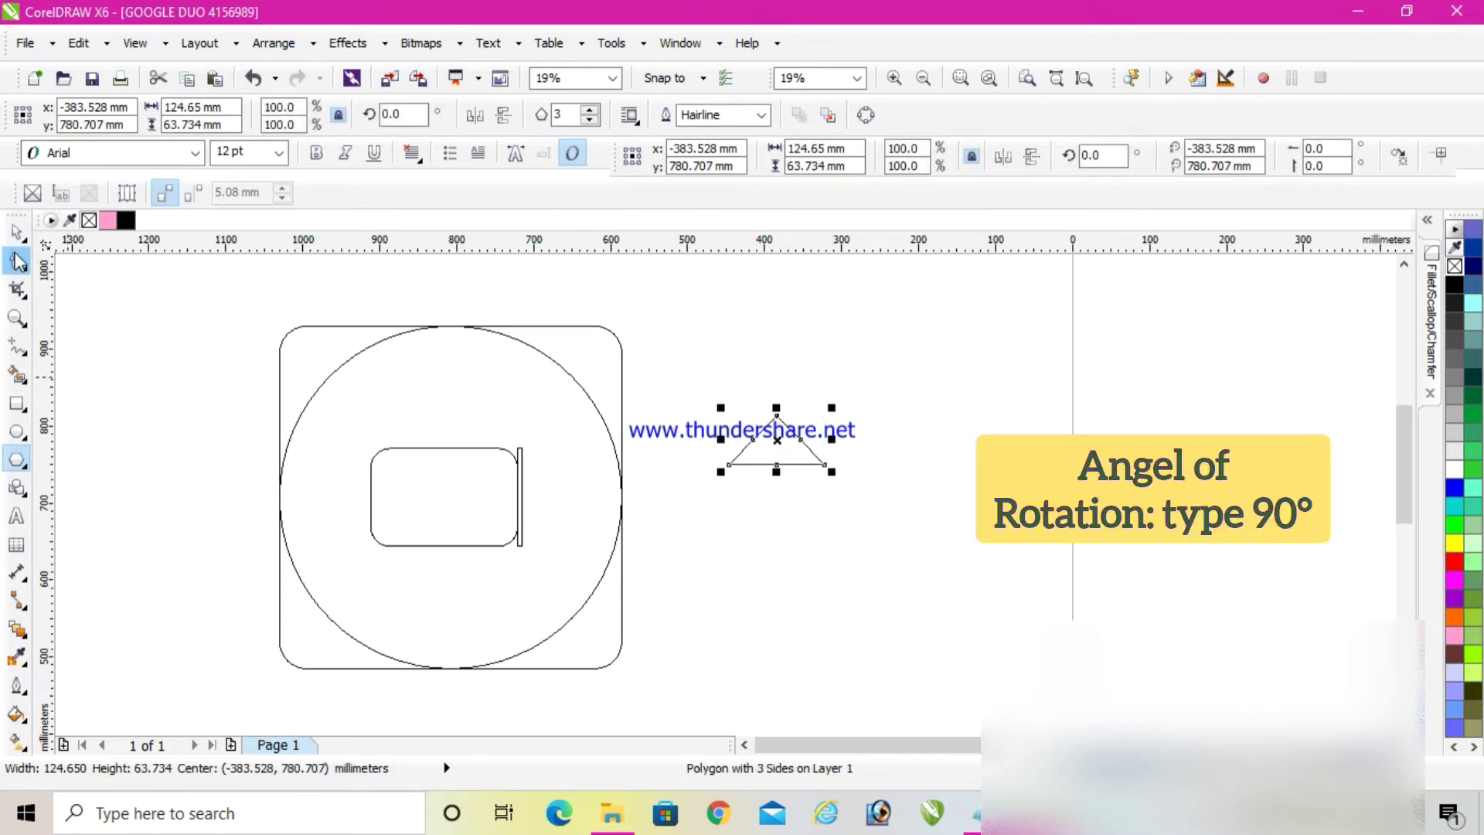
left_click(17, 232)
left_click(406, 116)
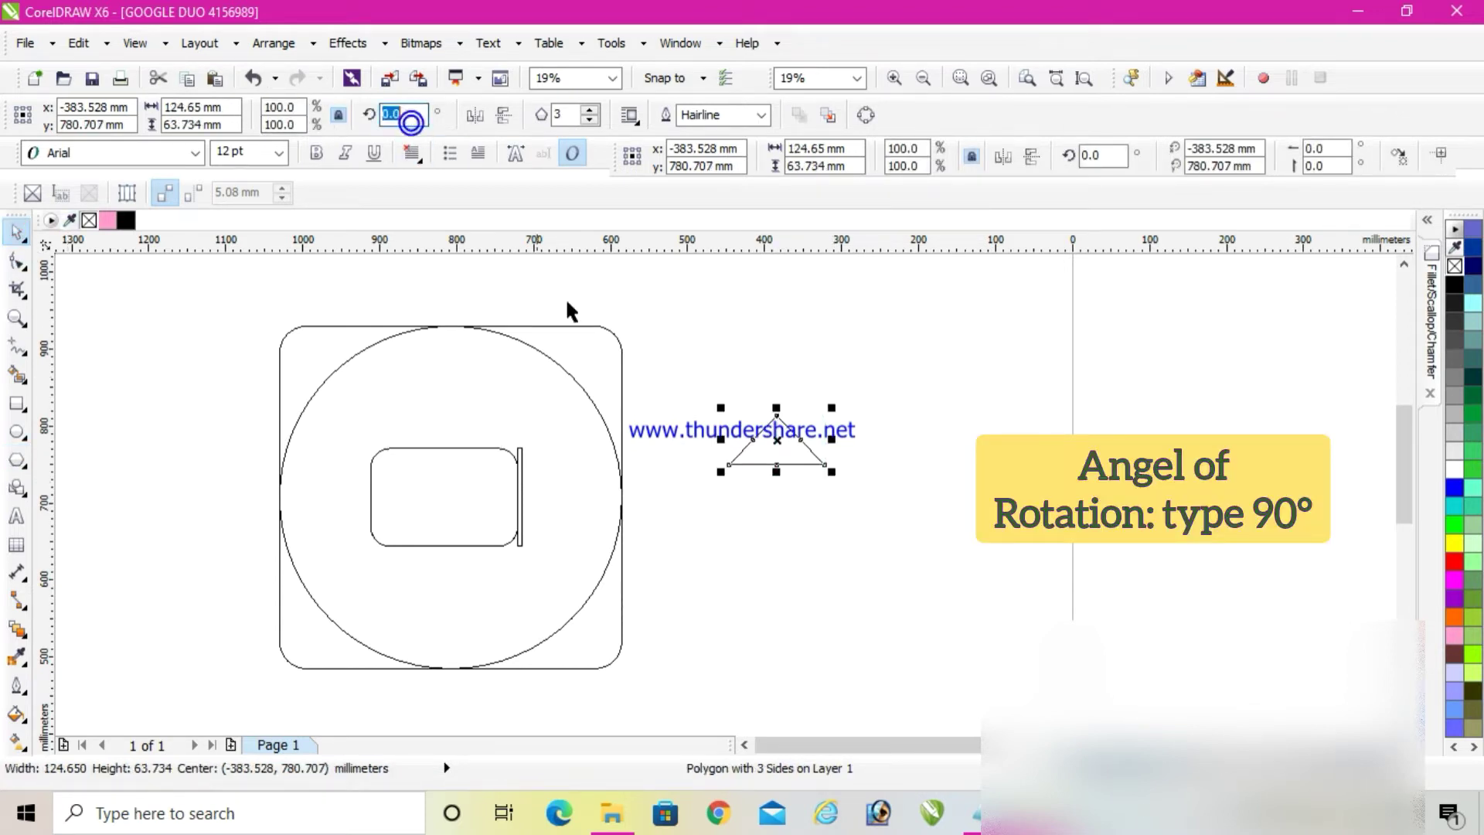
type("90")
key("Return")
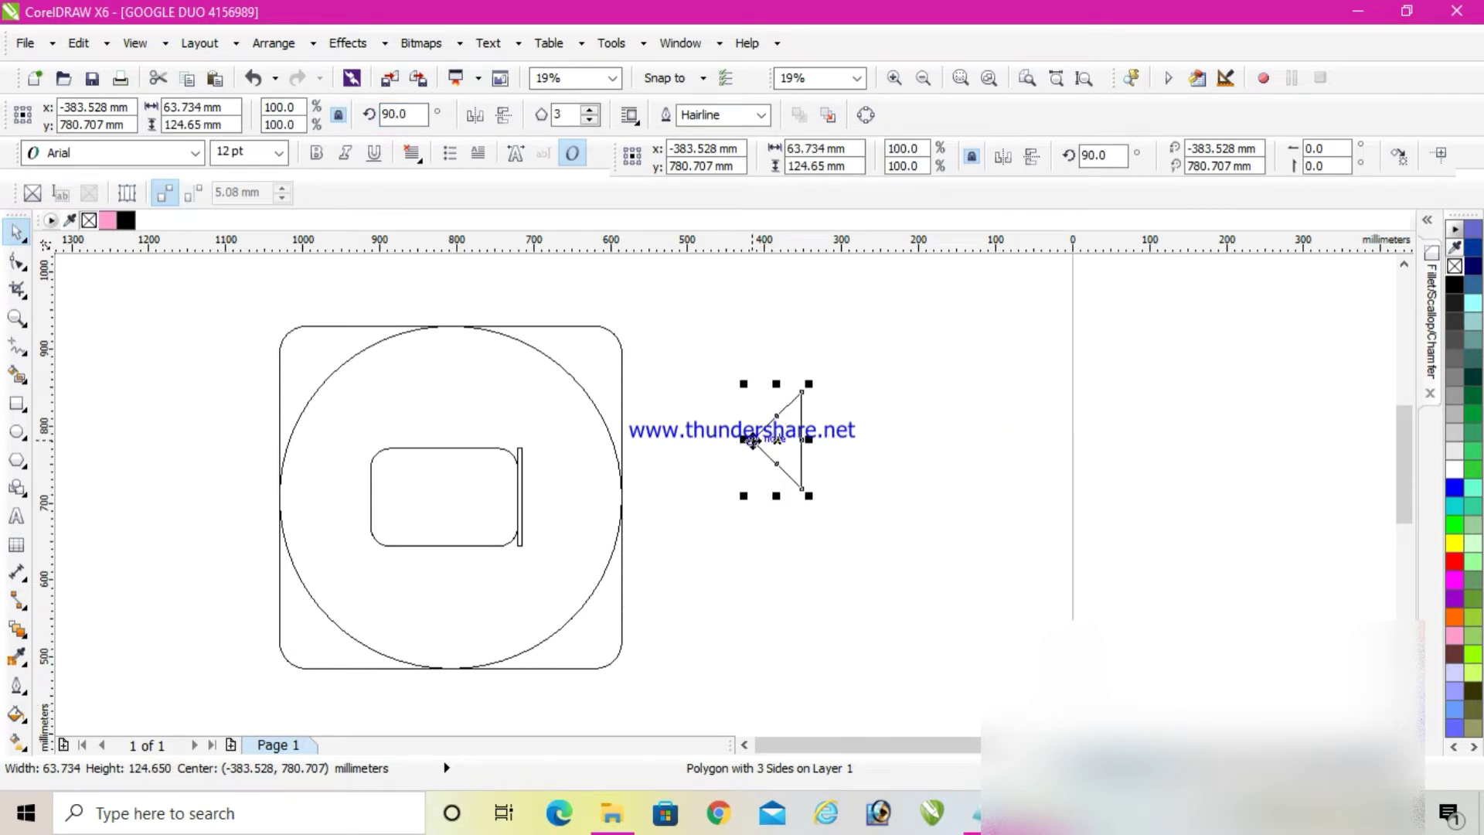
Move the triangle to the vertical middle of the strip, with its tip slightly overlapping the rounded rectangle.
left_click_drag(752, 441, 511, 495)
scroll(510, 494, "up", 2)
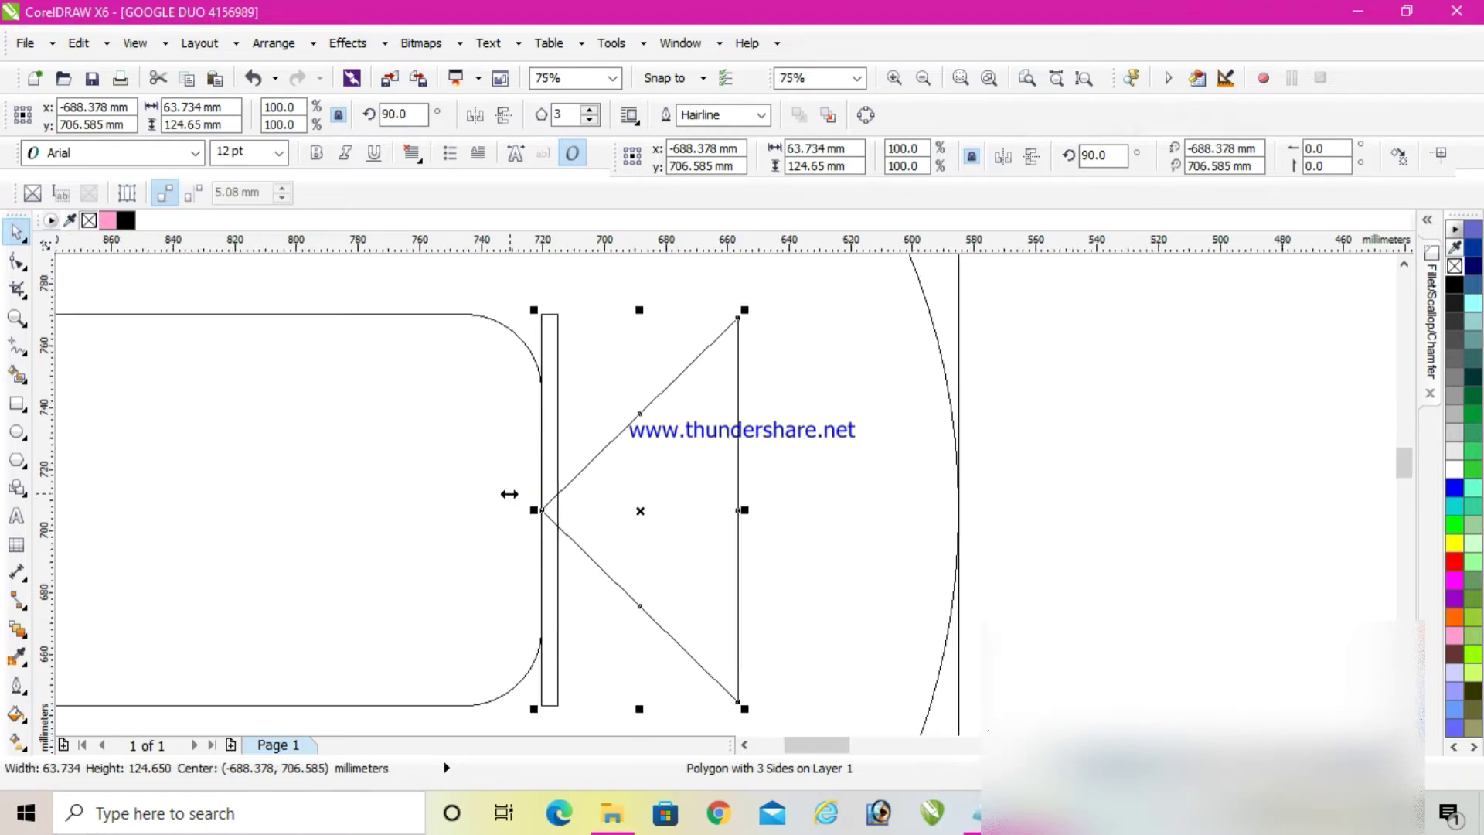
scroll(534, 510, "up", 2)
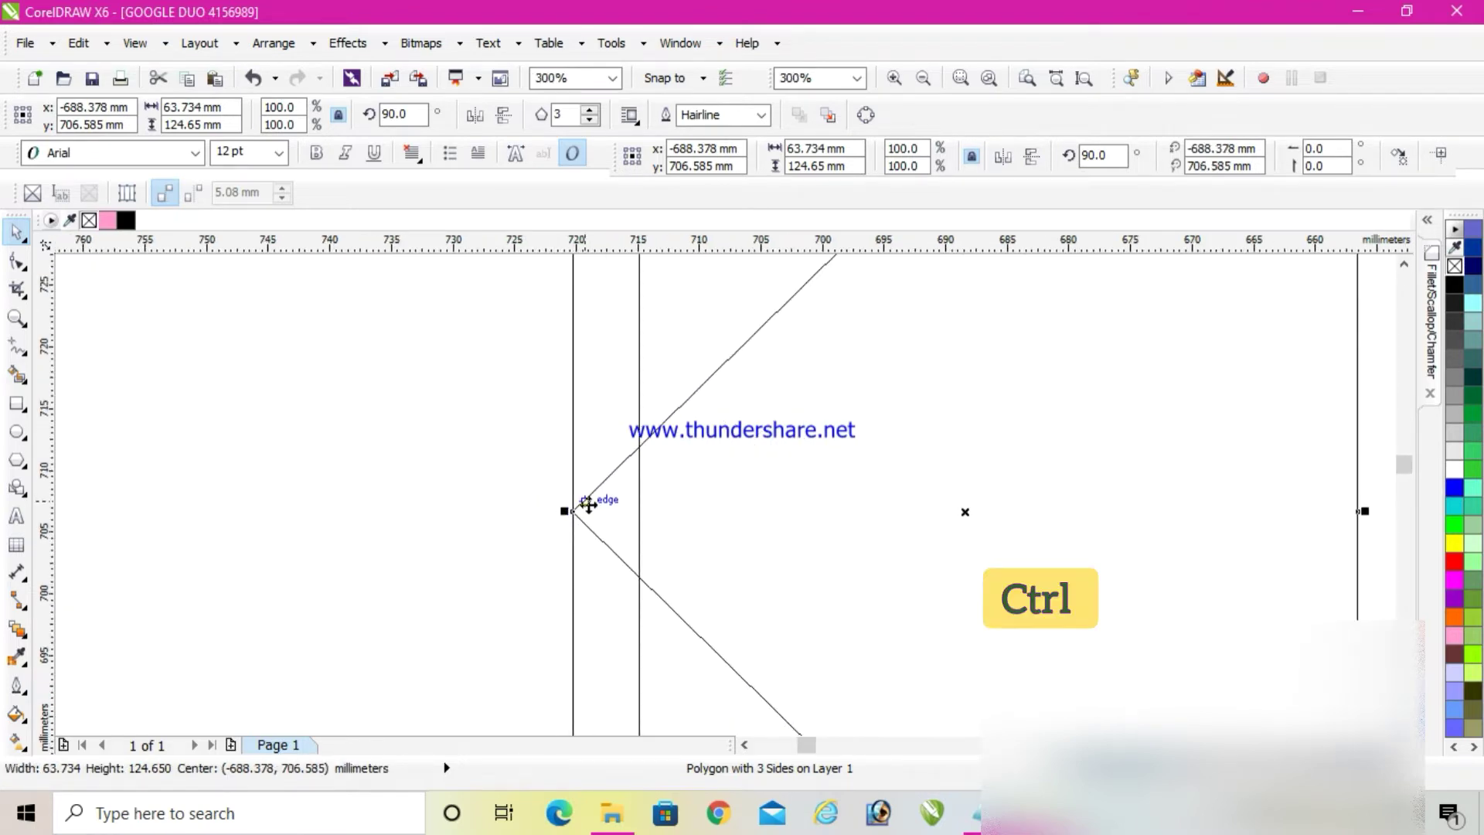
left_click_drag(589, 505, 531, 502)
scroll(532, 504, "down", 3)
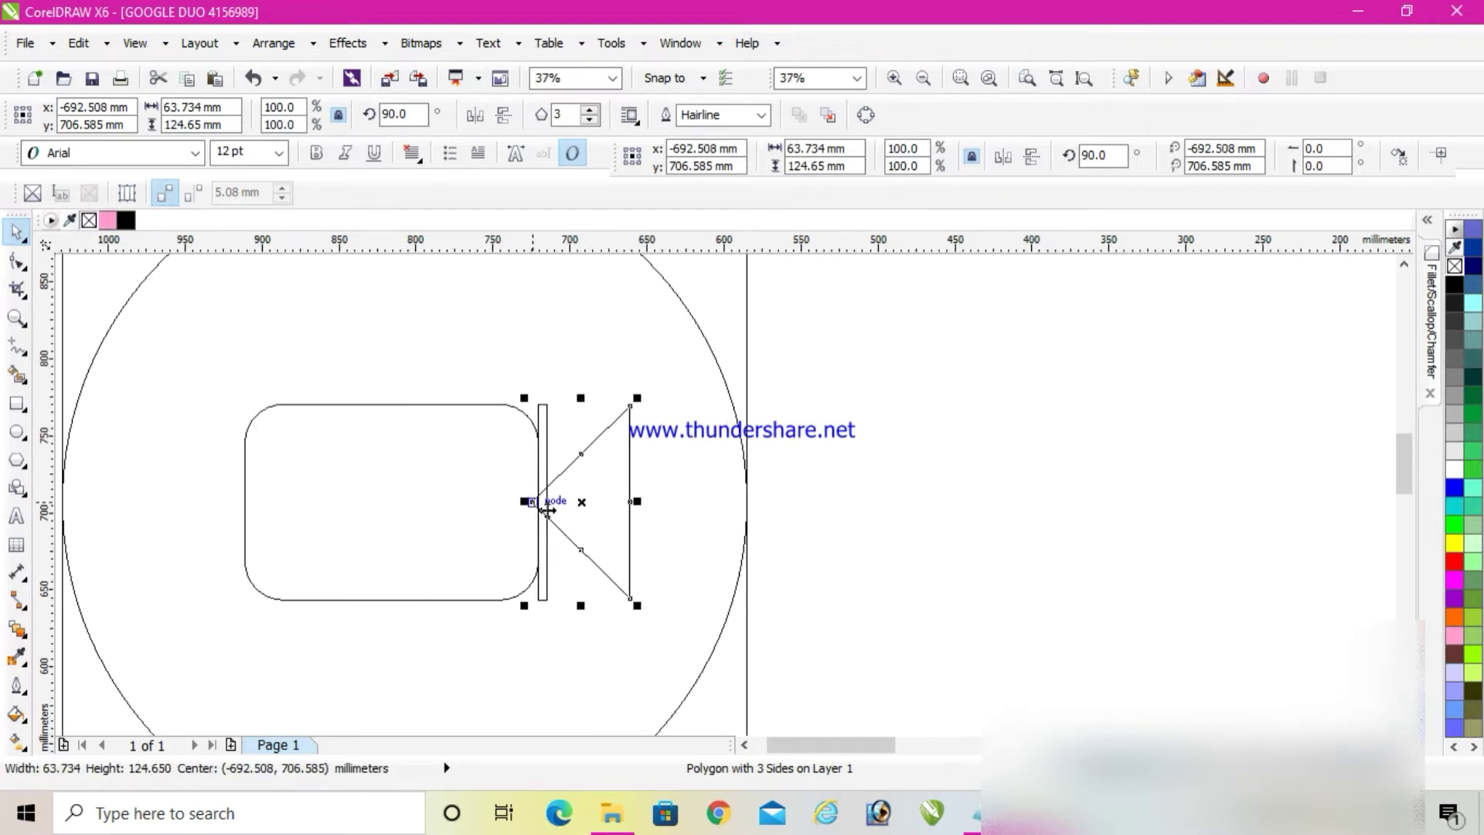
Round the corners of the triangle with a 3 mm fillet.
left_click(1430, 360)
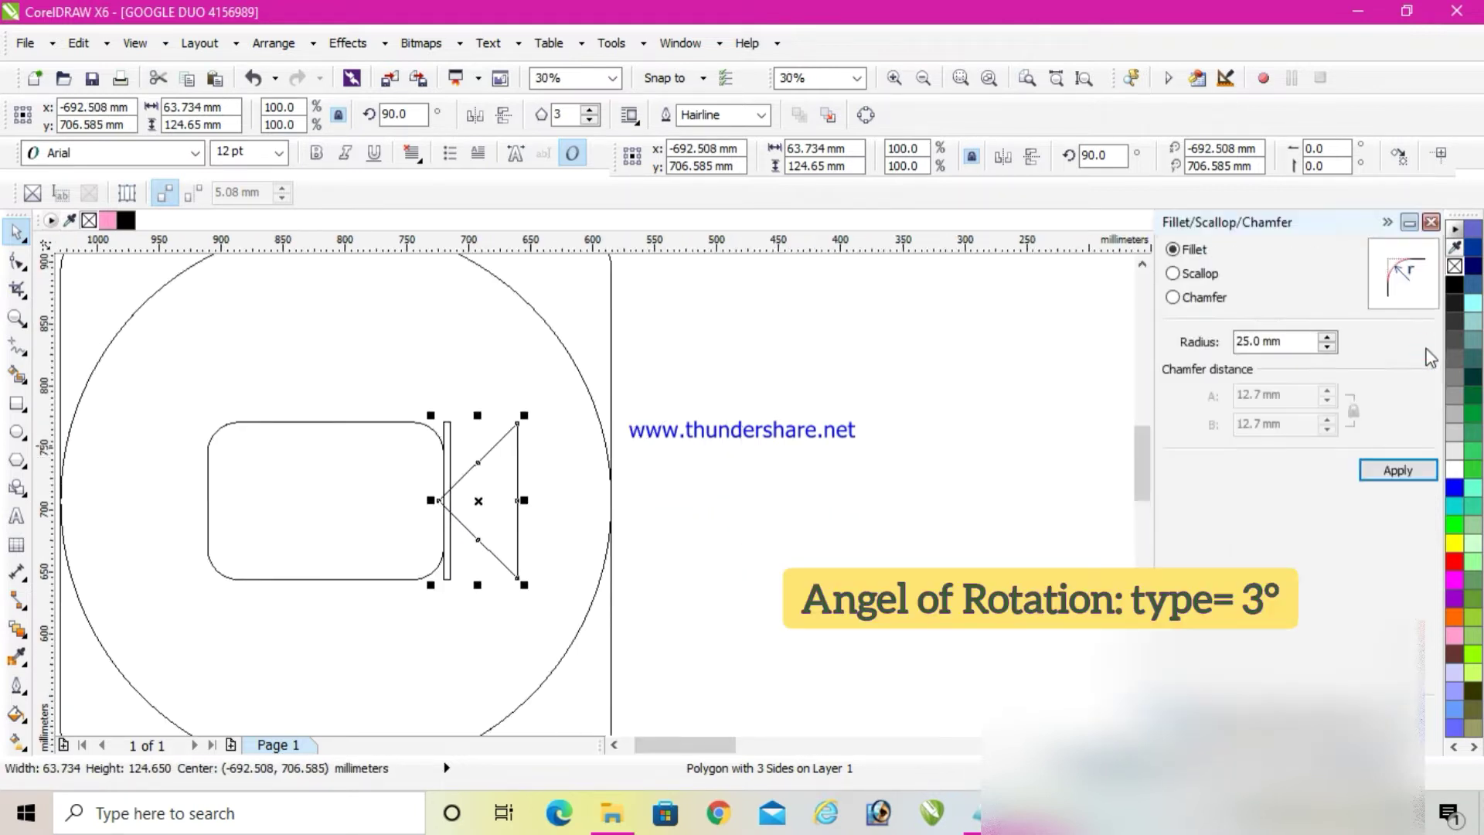
double_click(1254, 342)
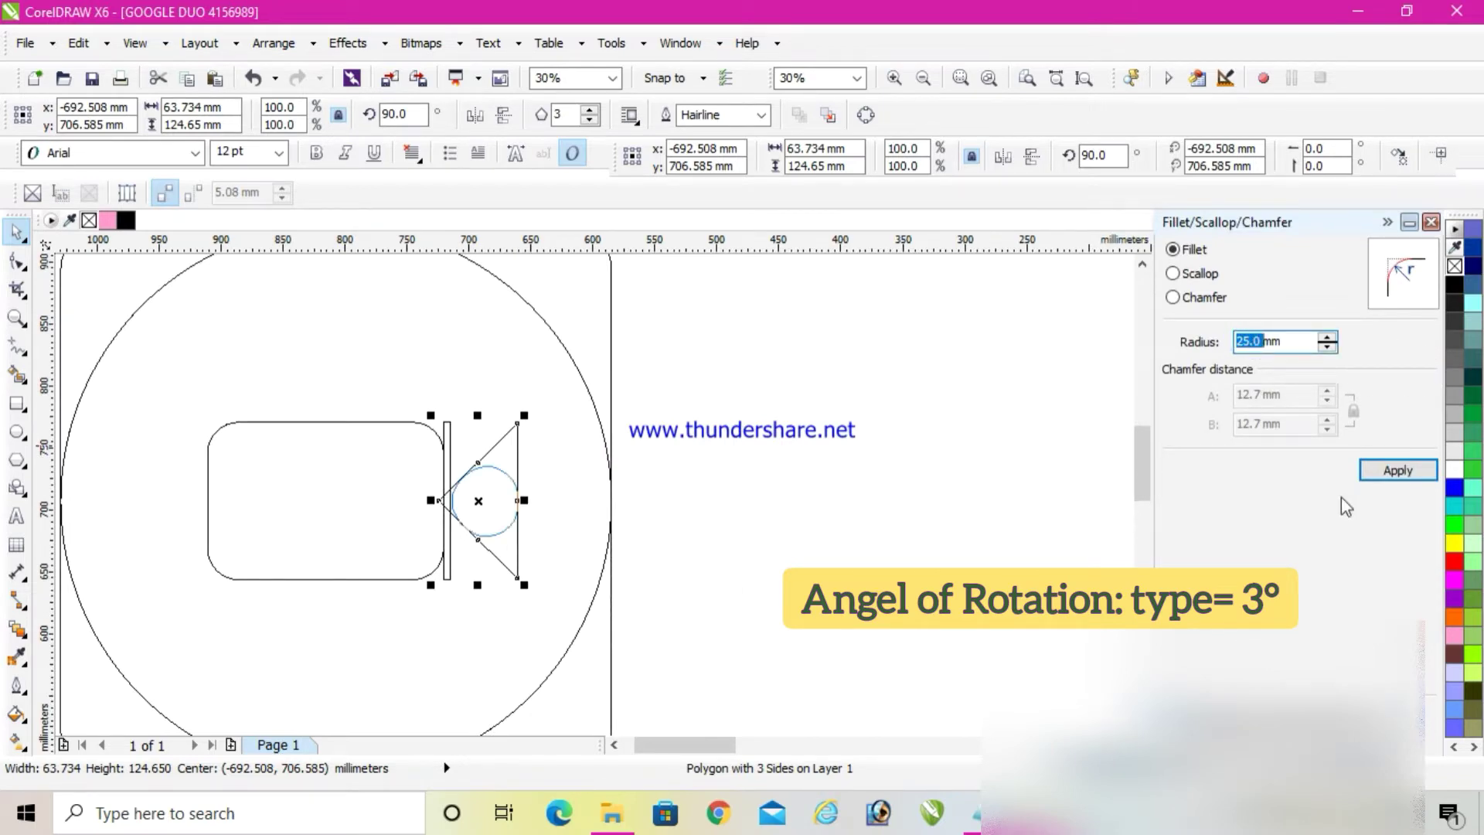
type("5")
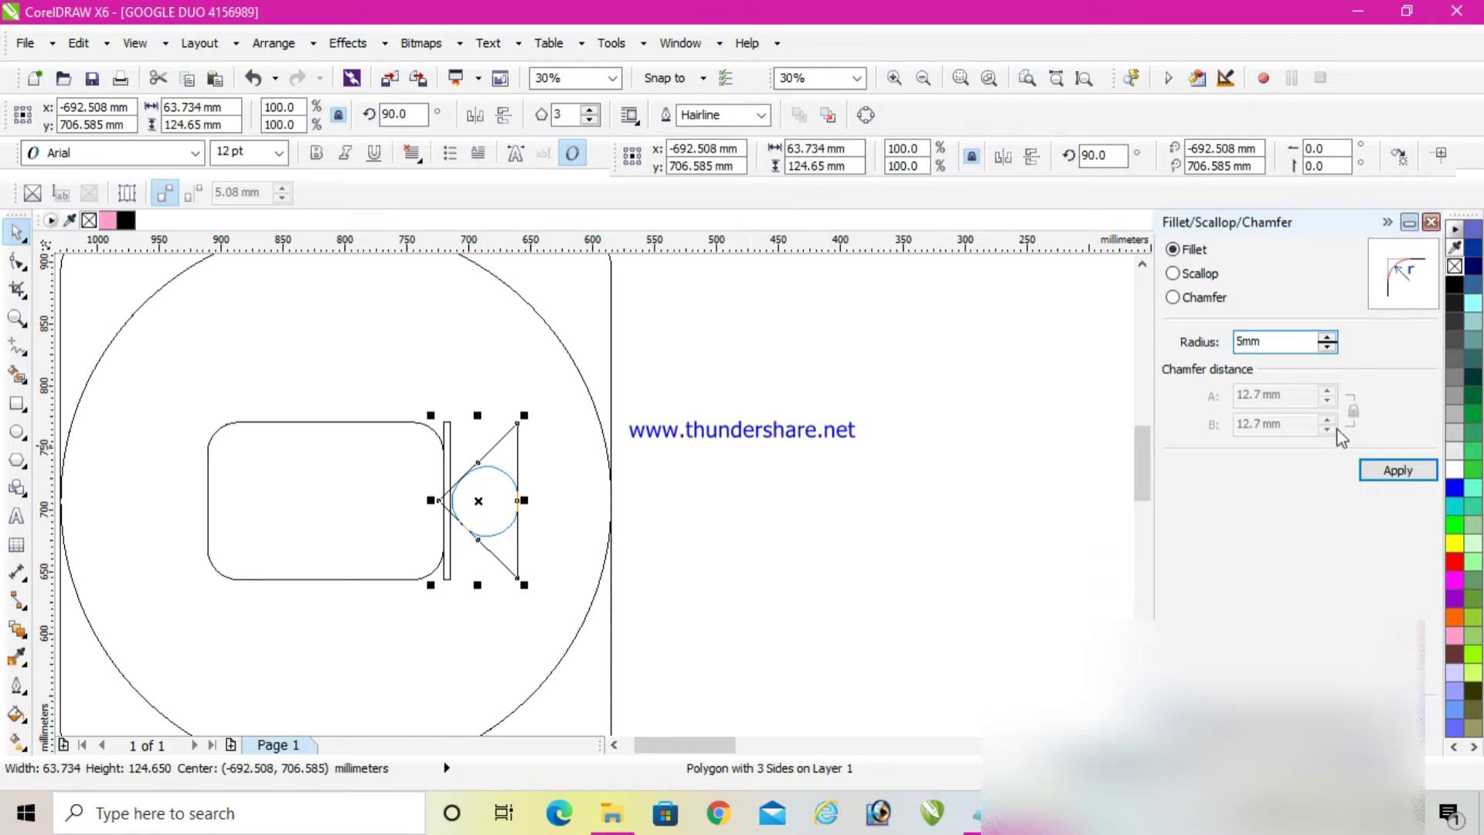
double_click(1242, 343)
type("3")
left_click(1384, 470)
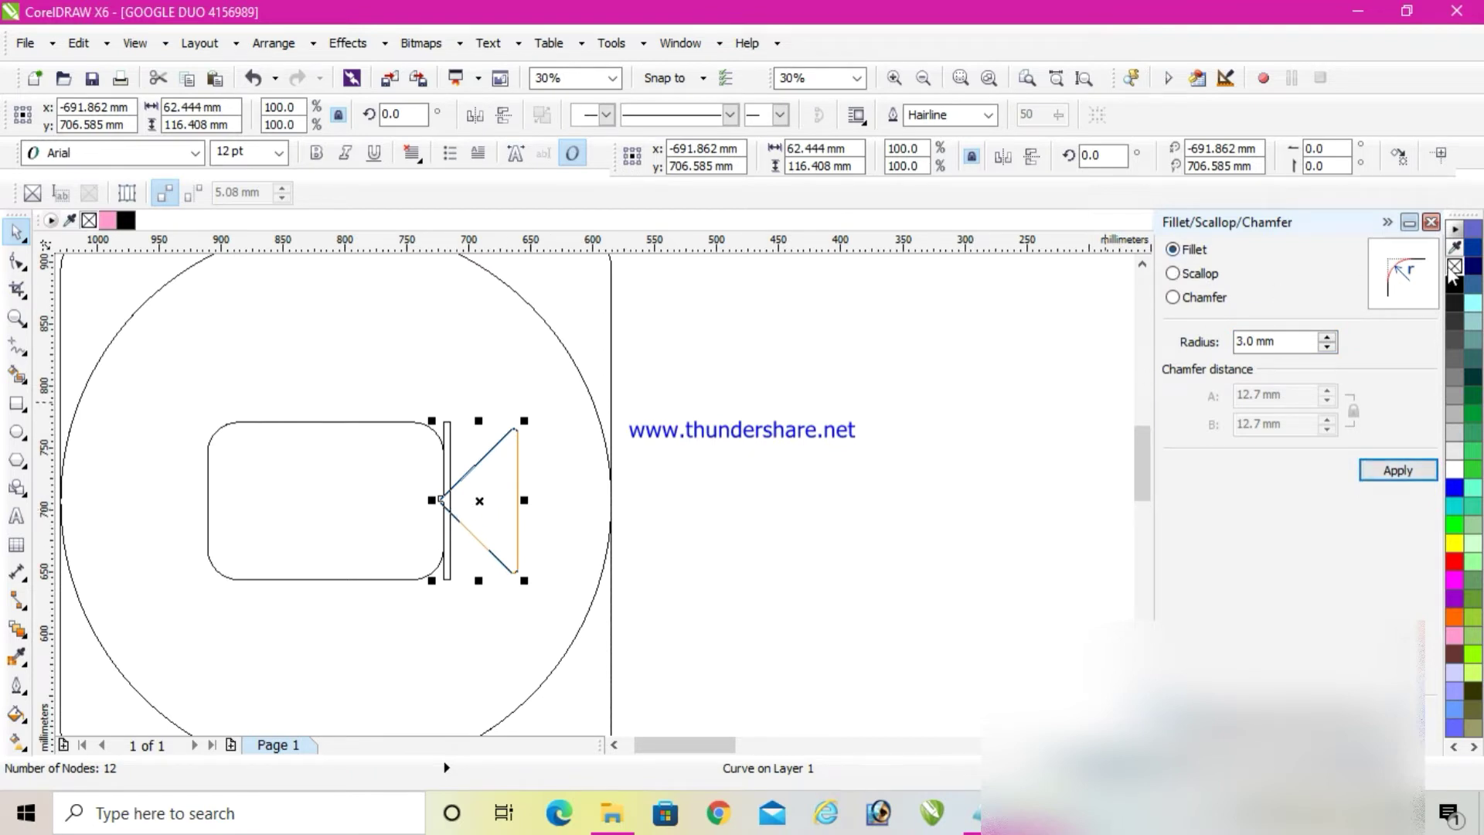
left_click(1410, 222)
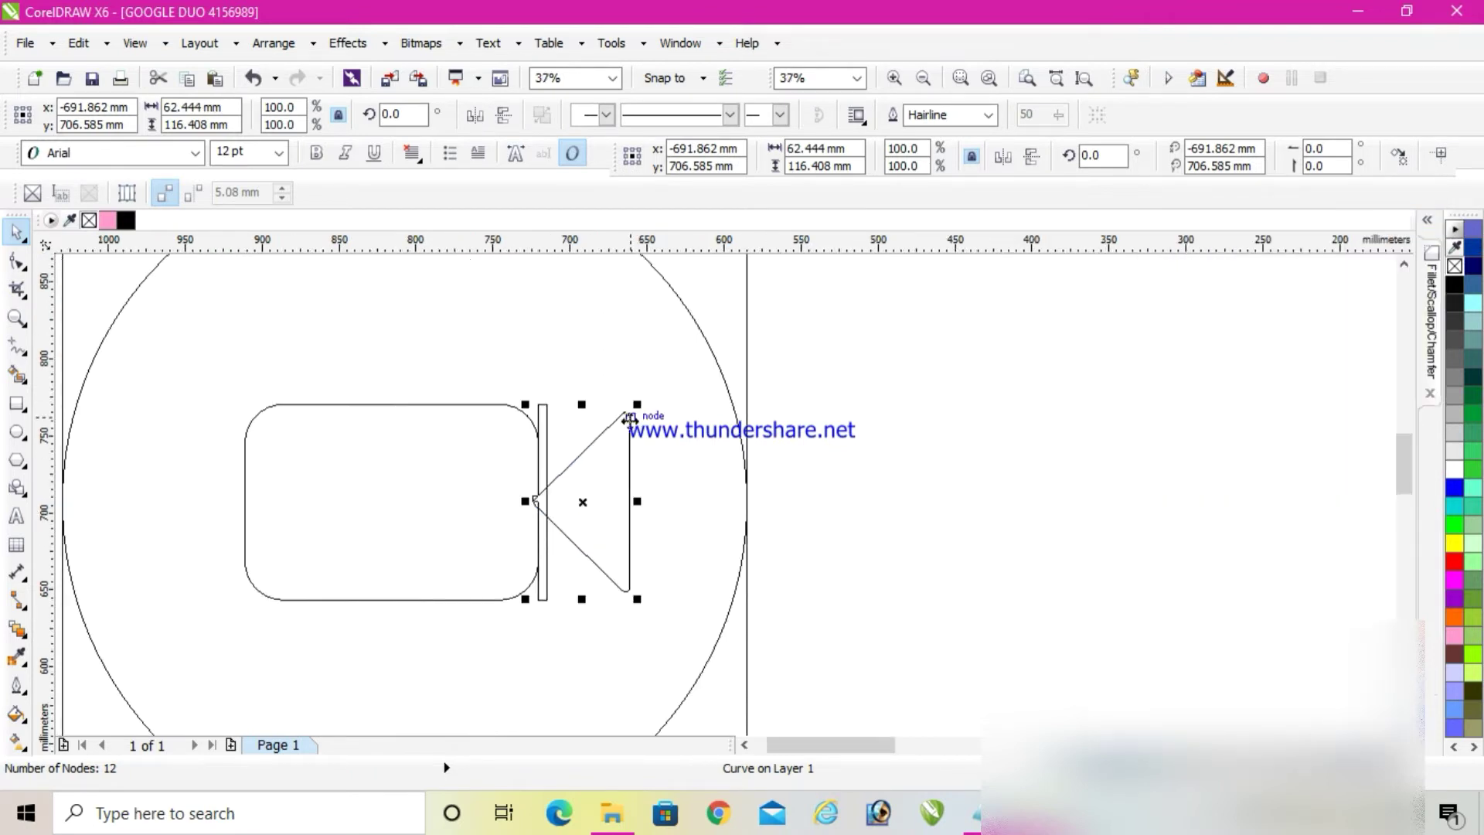
scroll(630, 419, "down", 2)
scroll(630, 420, "right", 3)
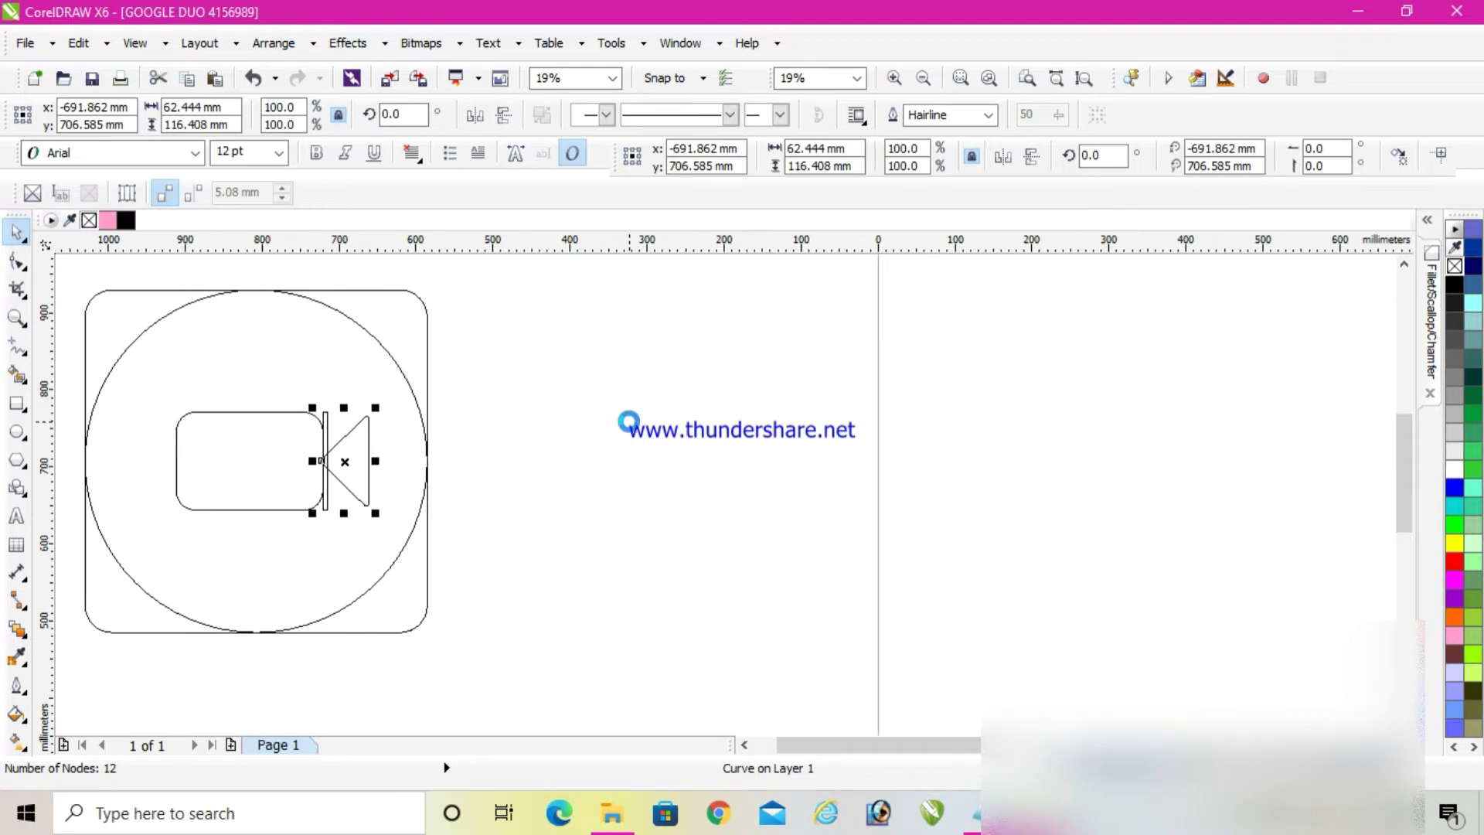
scroll(333, 464, "up", 2)
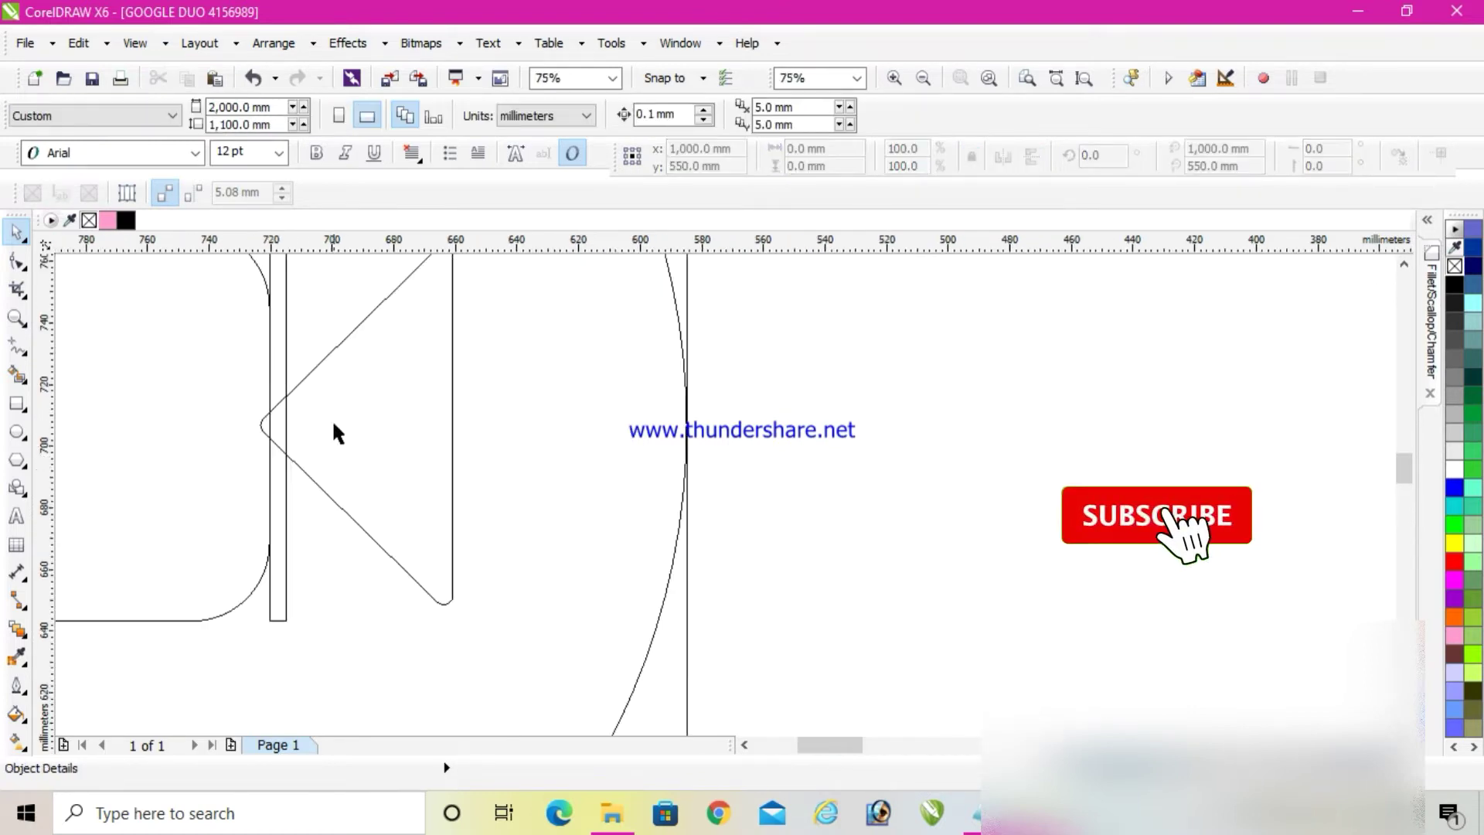
left_click(294, 410)
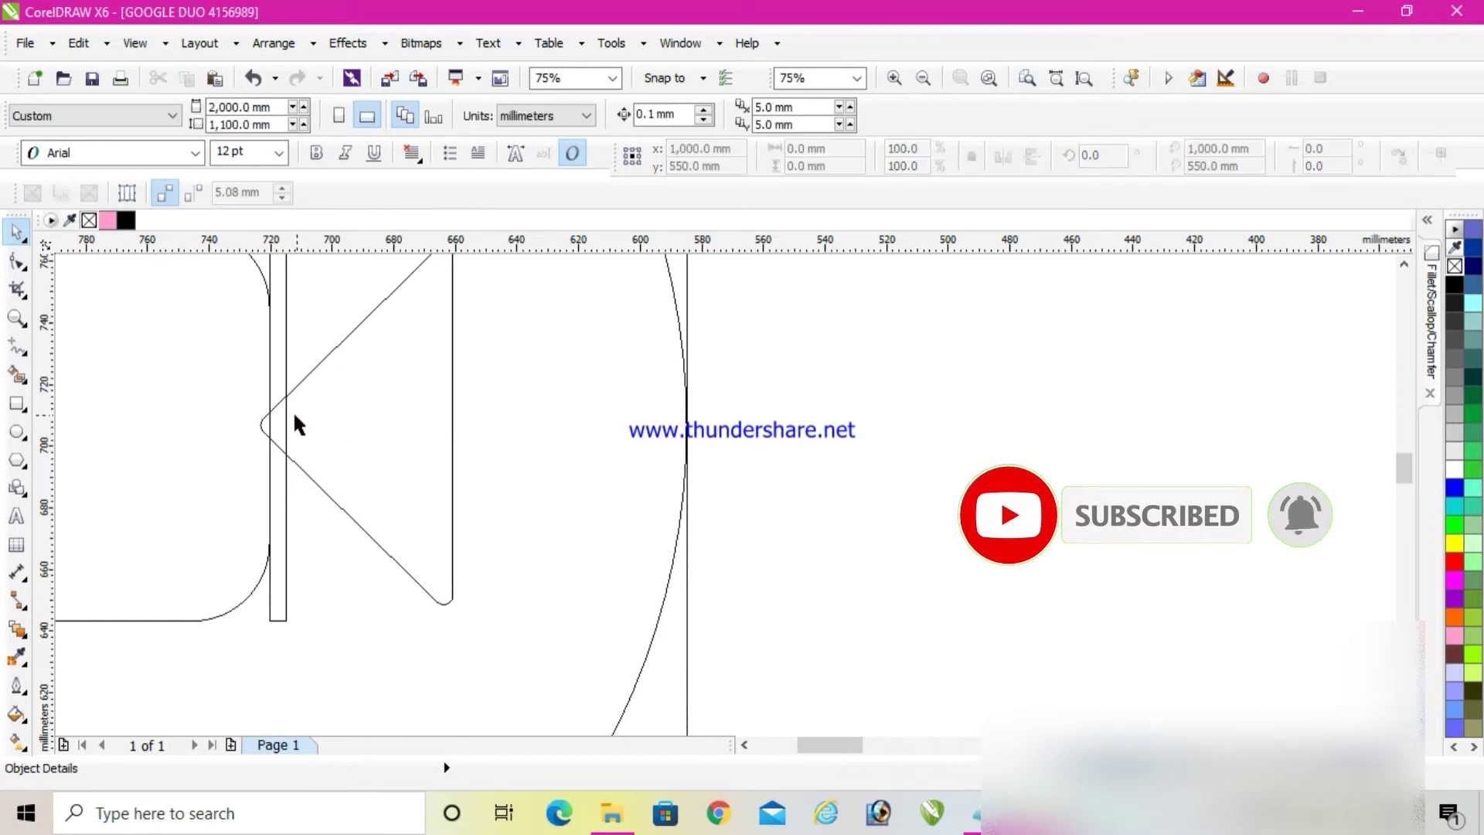
Shift the triangle horizontally about 13 mm toward the rounded rectangle so its tip overlaps the rectangle more deeply.
left_click(368, 425)
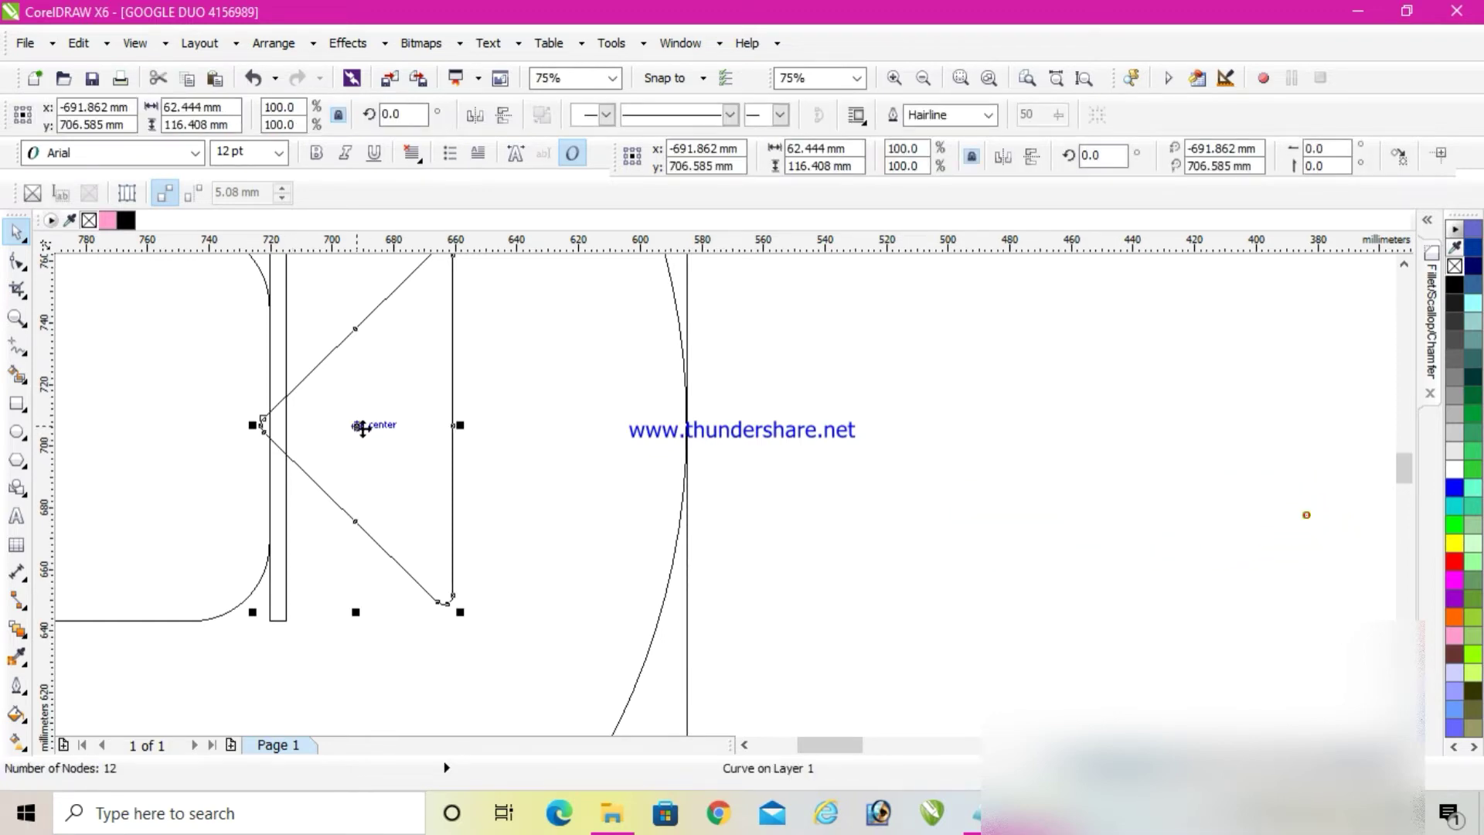
left_click(344, 427)
left_click(448, 449)
scroll(350, 424, "down", 4)
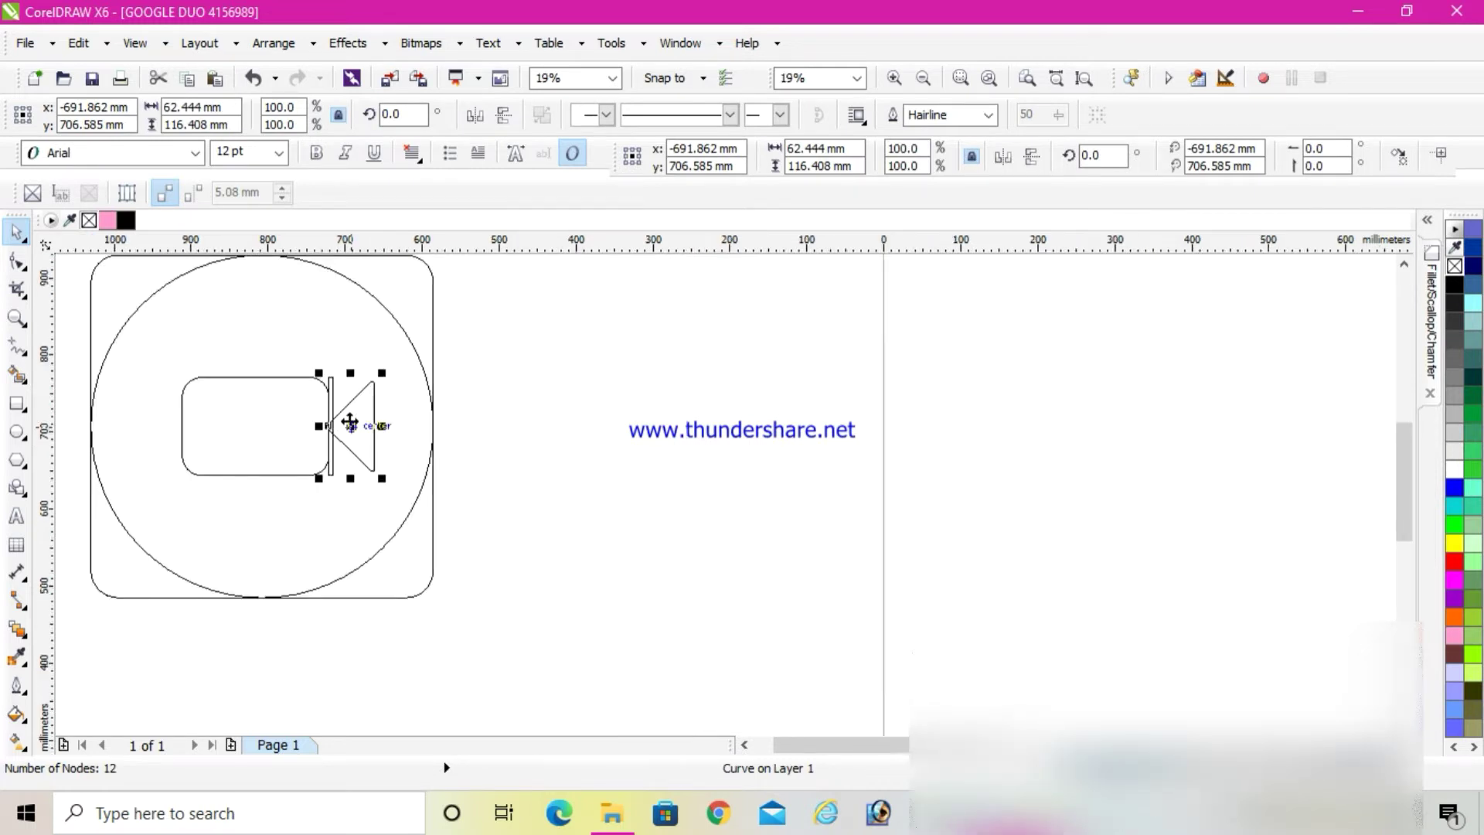
mouse_move(350, 424)
left_mouse_down()
mouse_move(334, 426)
mouse_move(354, 424)
left_mouse_up()
scroll(334, 425, "up", 2)
scroll(352, 433, "up", 2)
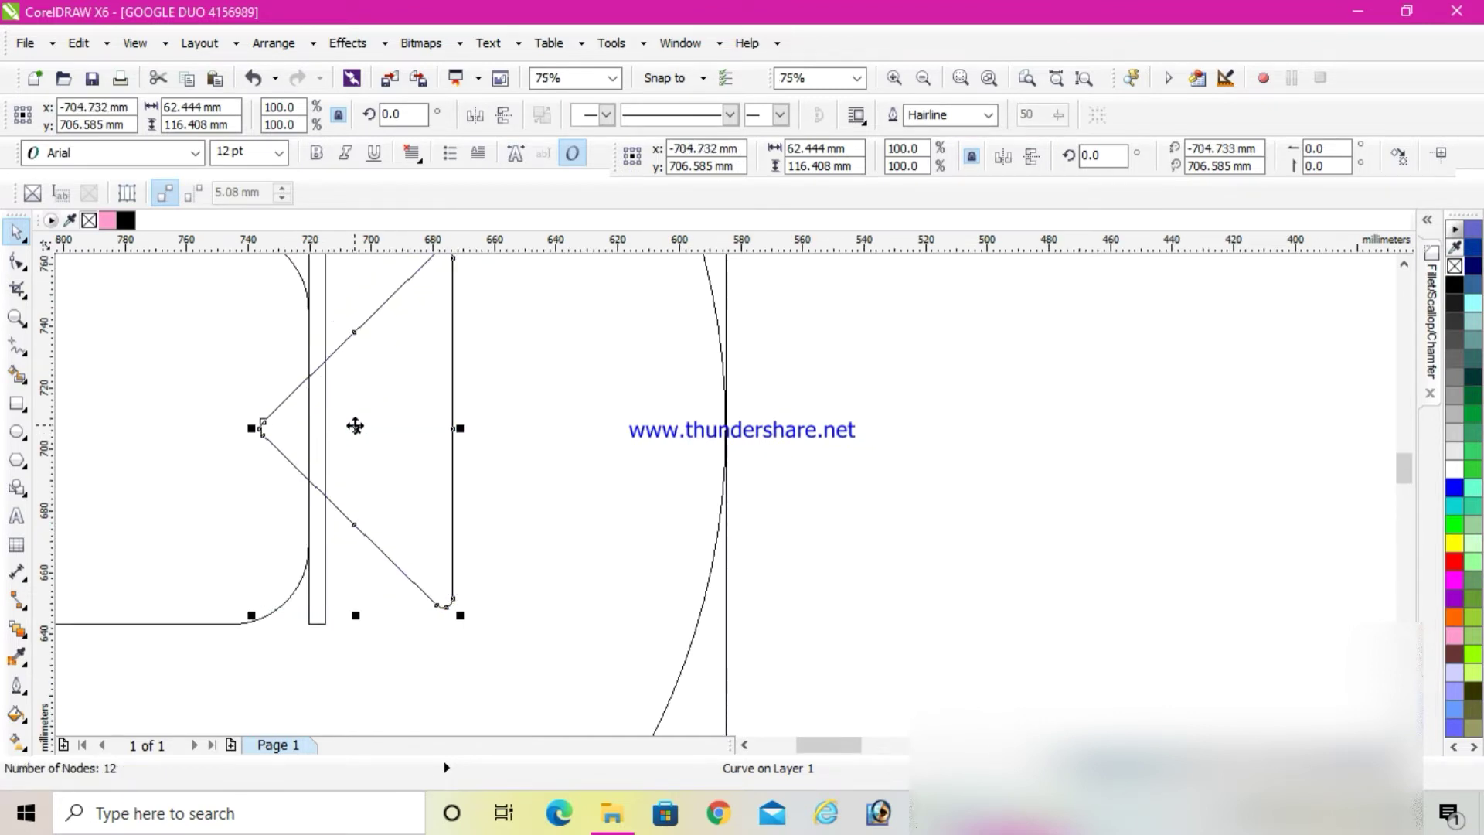
scroll(354, 426, "down", 2)
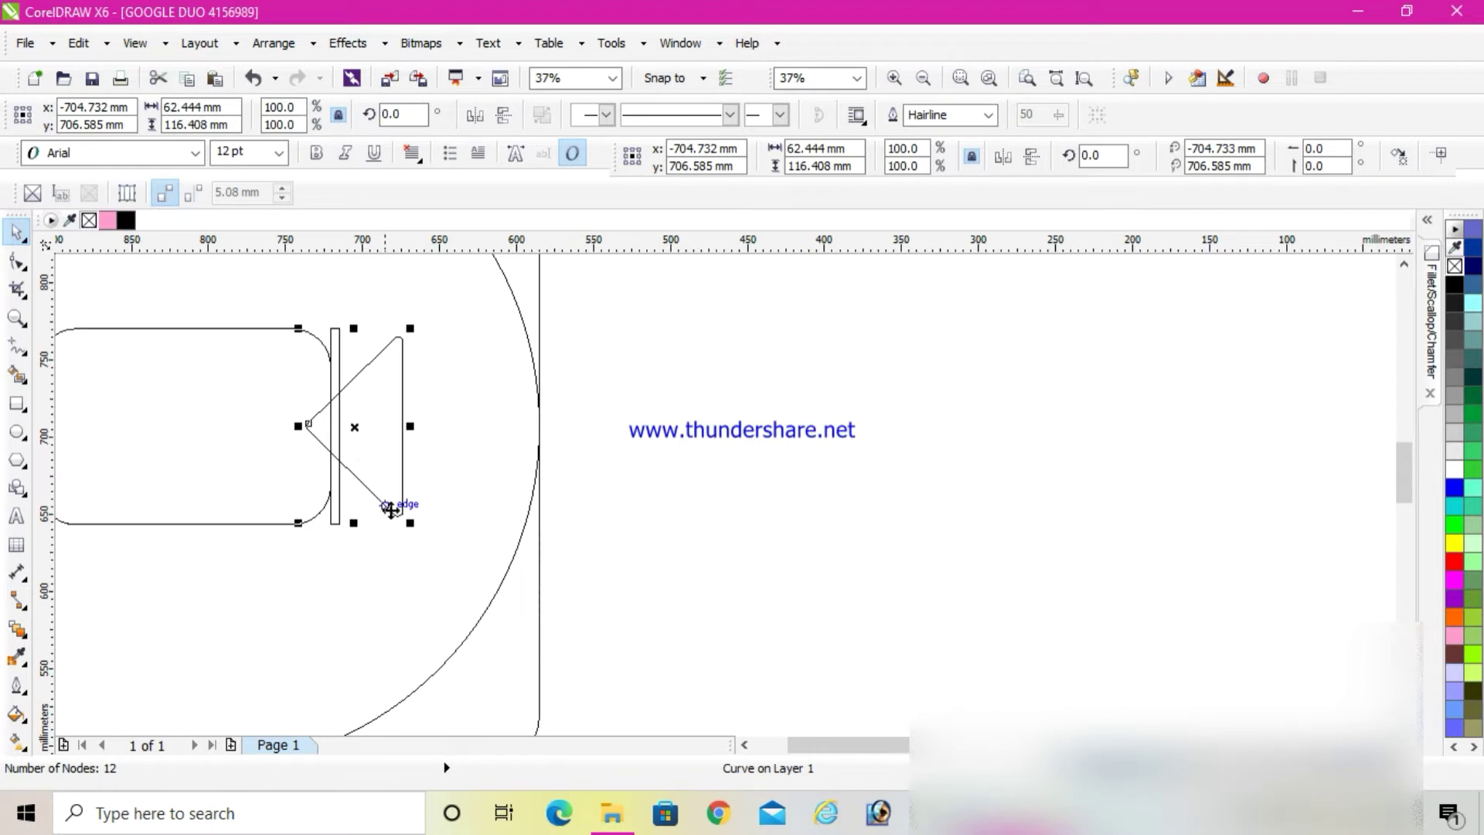
Scale the triangle down proportionally about its centre to about 52 mm wide and 96 mm high.
left_click_drag(410, 524, 397, 507)
scroll(322, 414, "up", 2)
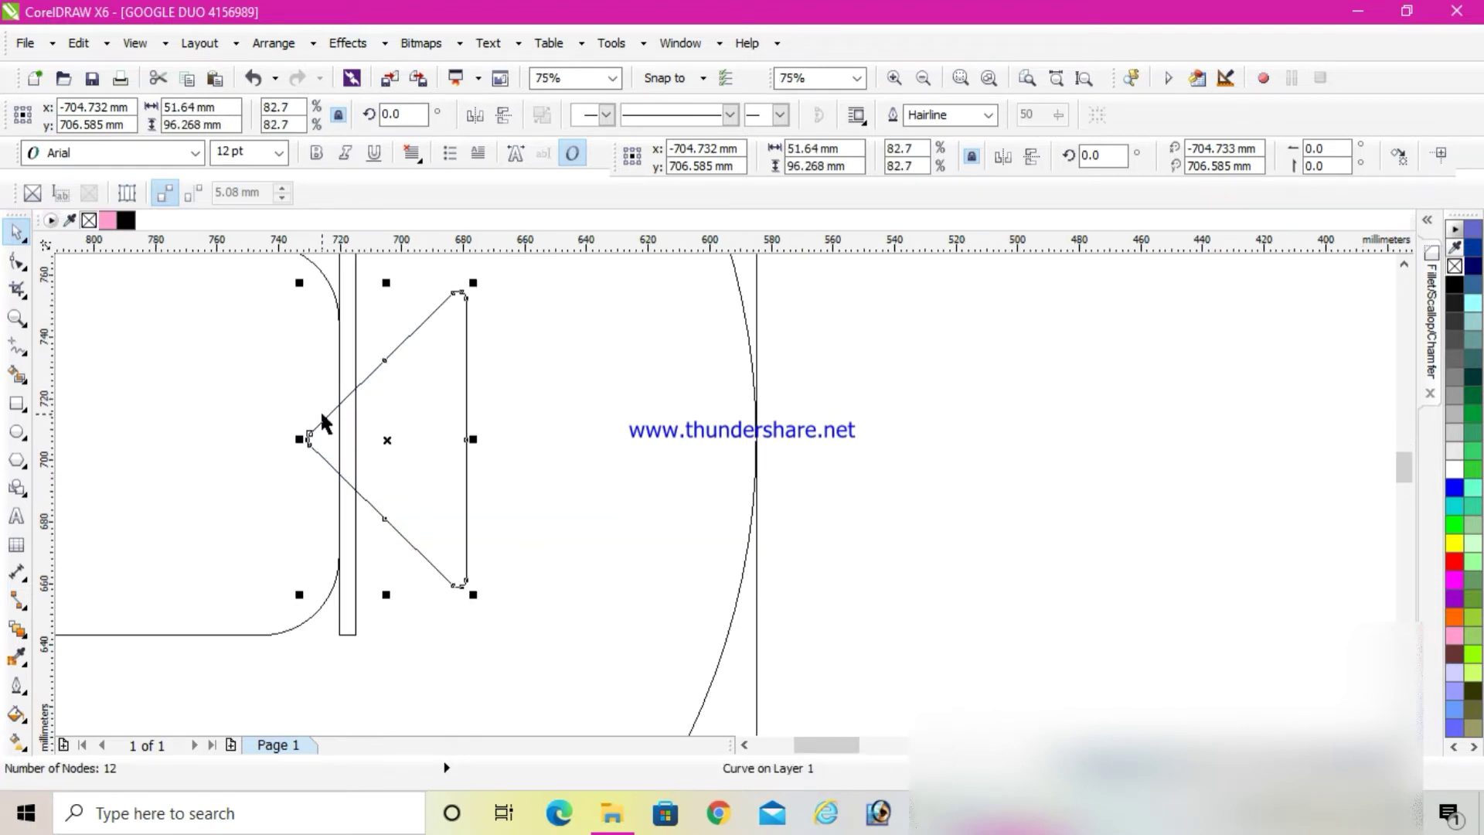
scroll(322, 417, "down", 2)
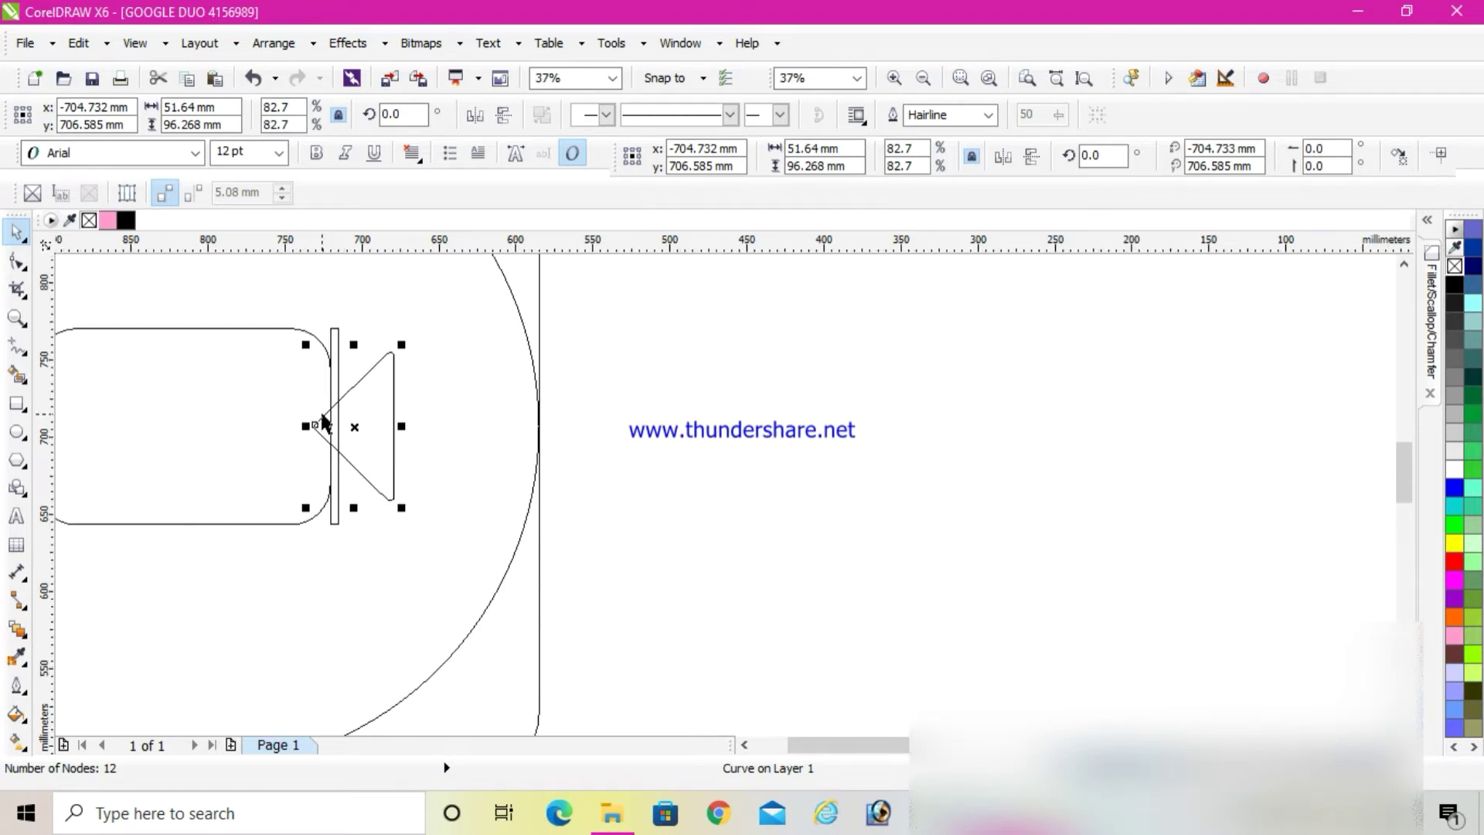
scroll(321, 417, "up", 4)
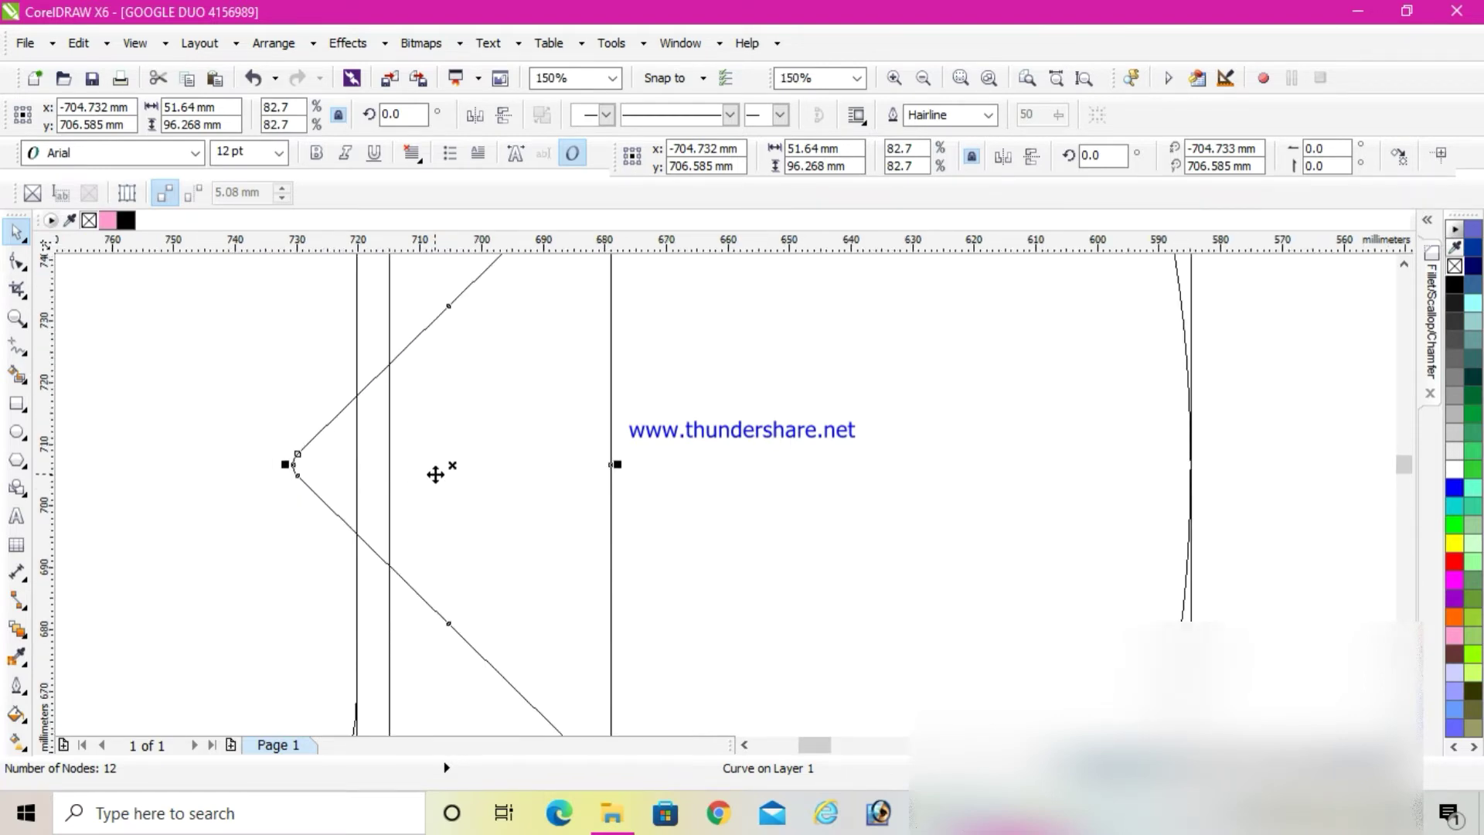
scroll(435, 474, "down", 2)
scroll(345, 464, "down", 2)
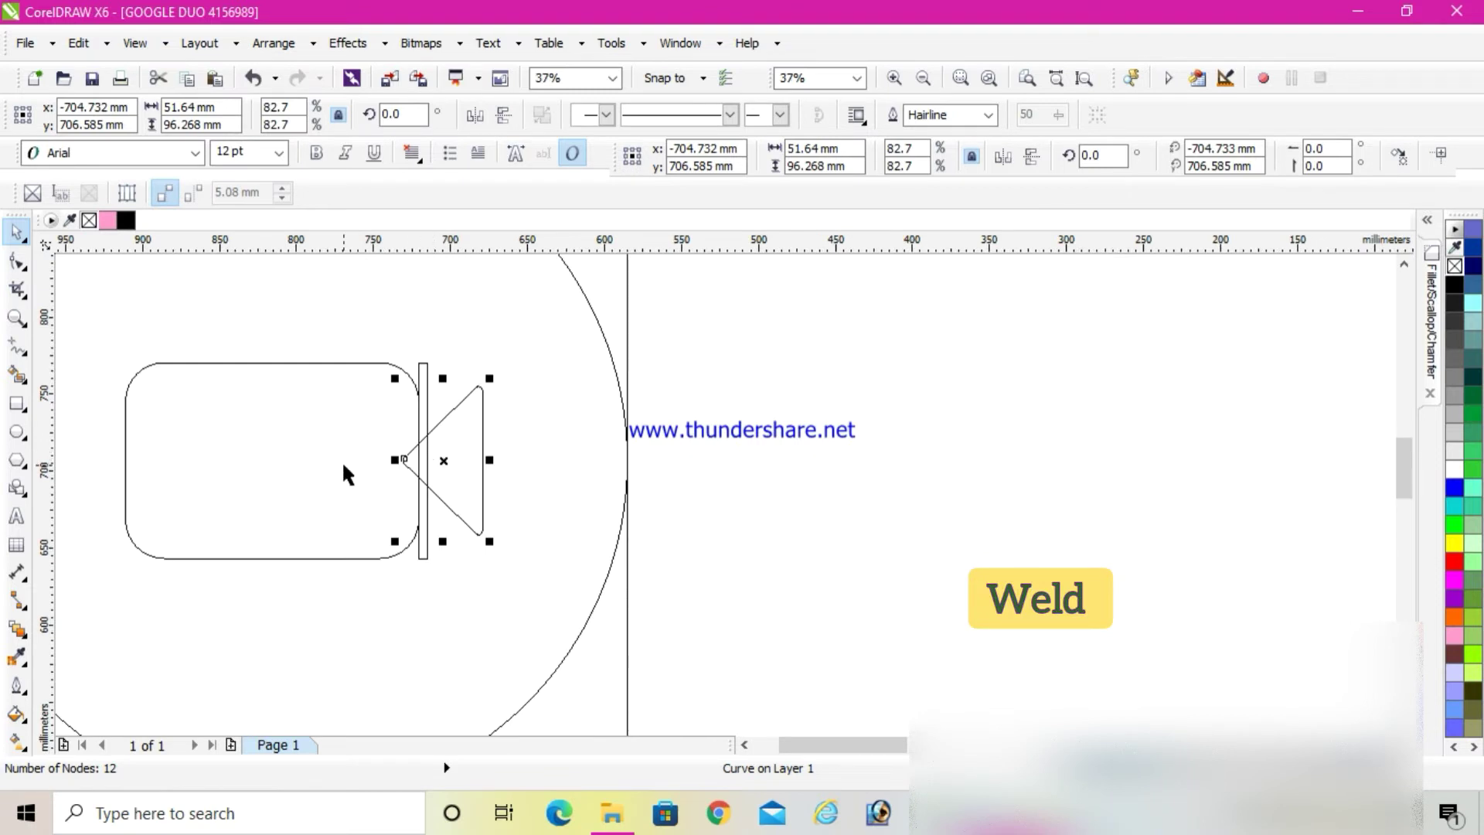
Weld the triangle and the rounded rectangle into one camera shape.
left_click(340, 461, "shift")
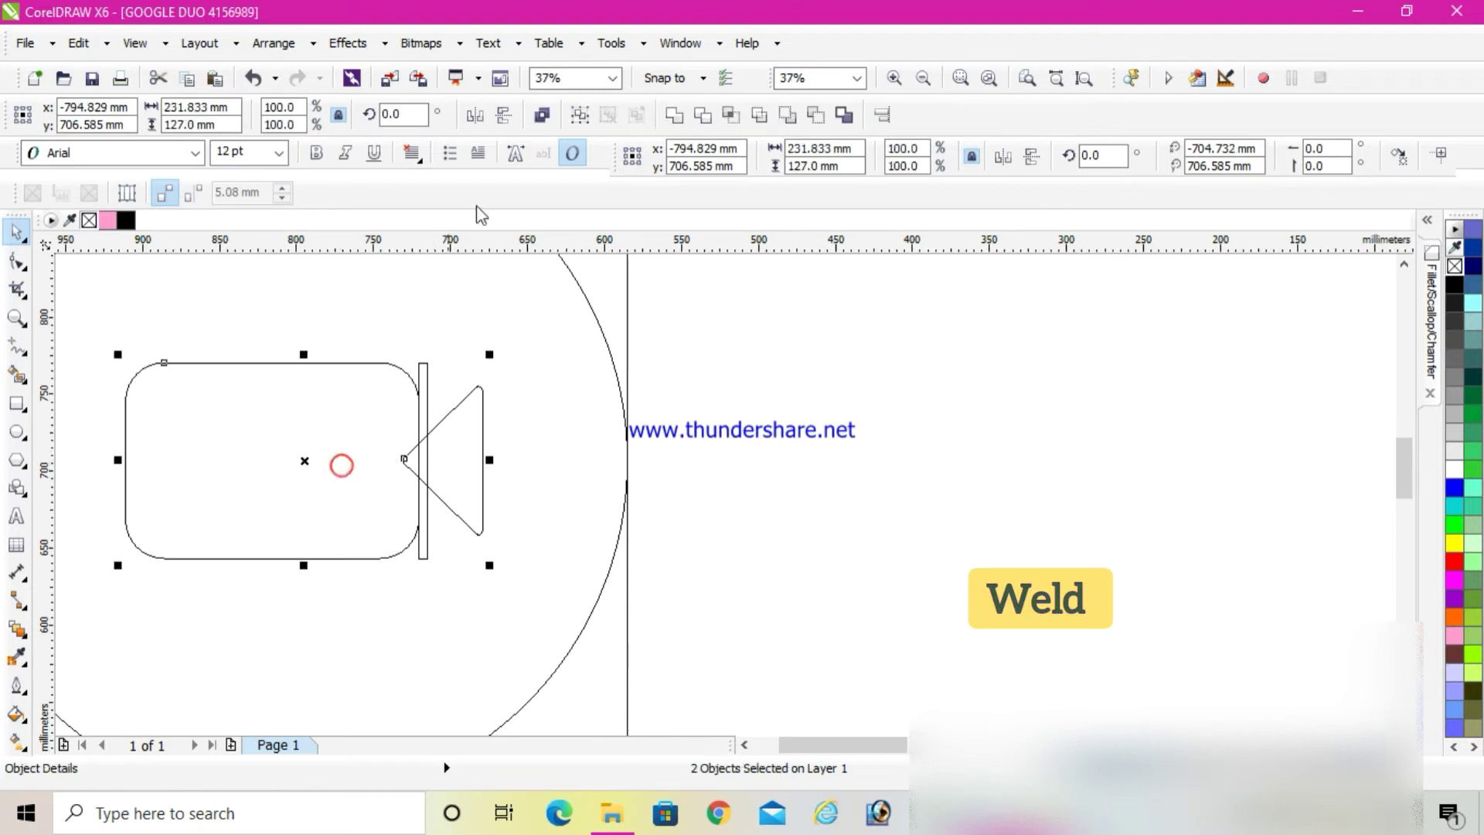
left_click(675, 116)
left_click(874, 381)
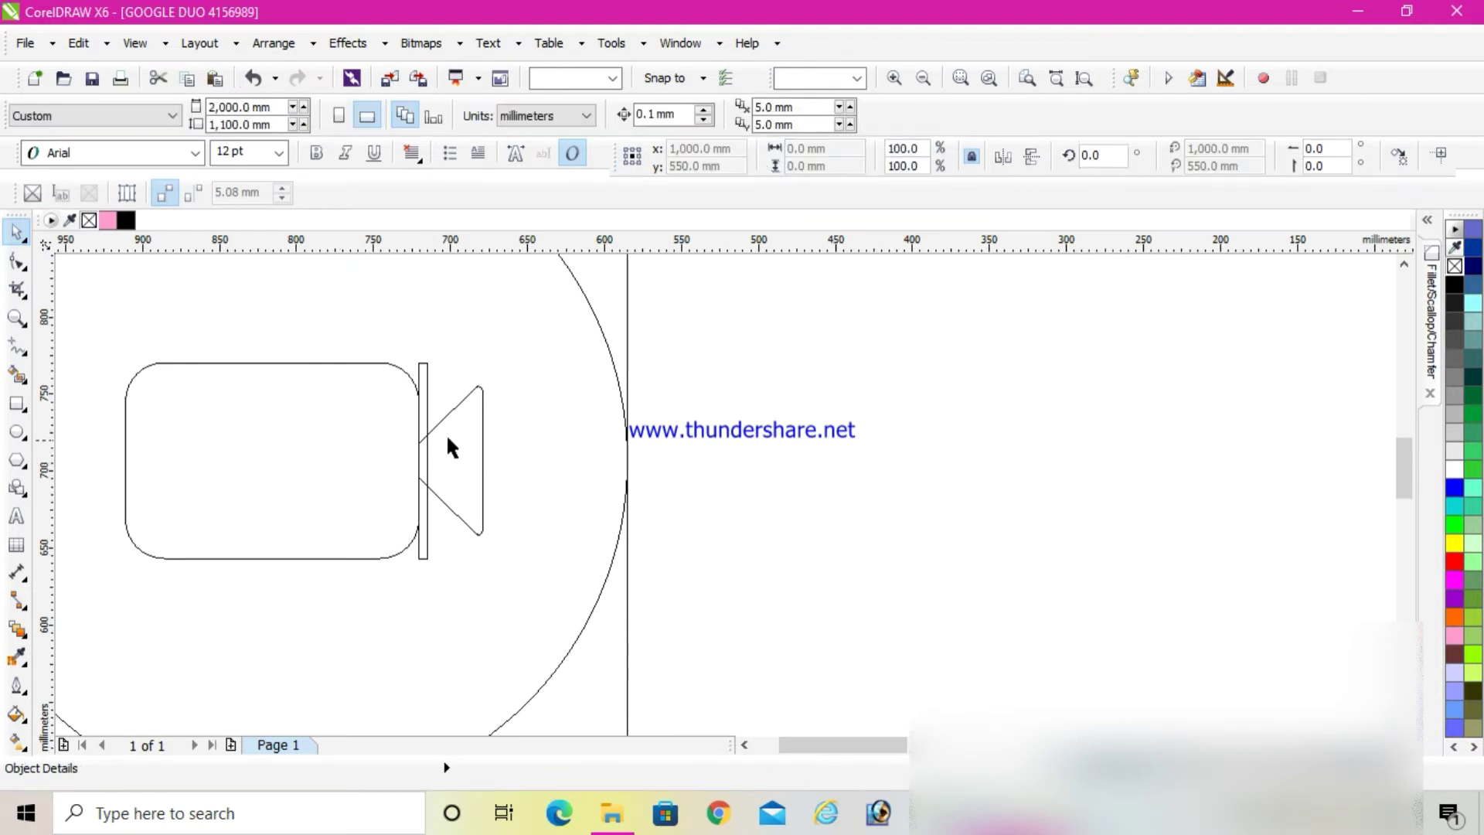
Intersect the narrow vertical strip with the camera shape, and delete the original strip.
left_click(423, 405)
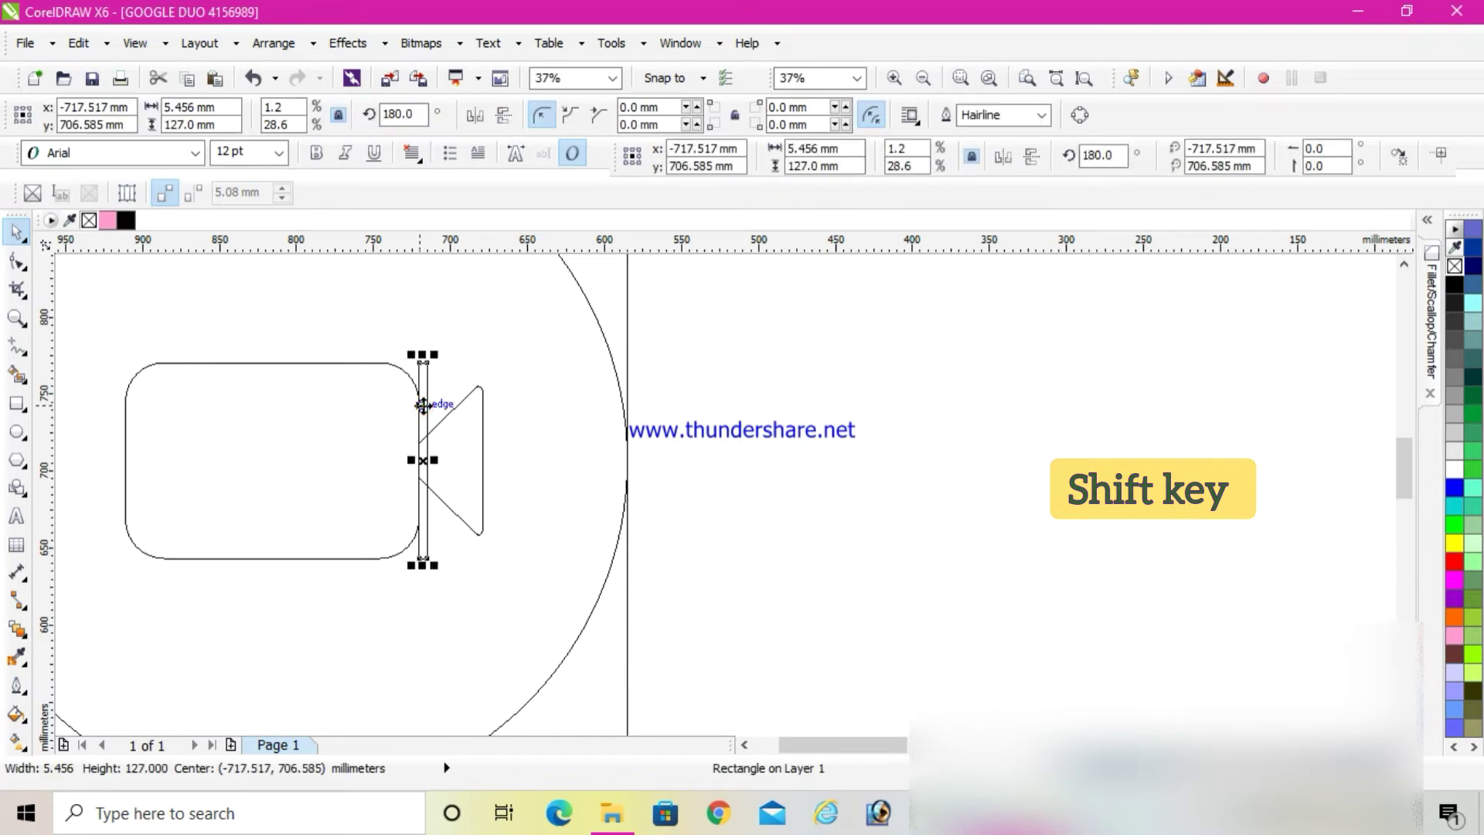
left_click(463, 435, "shift")
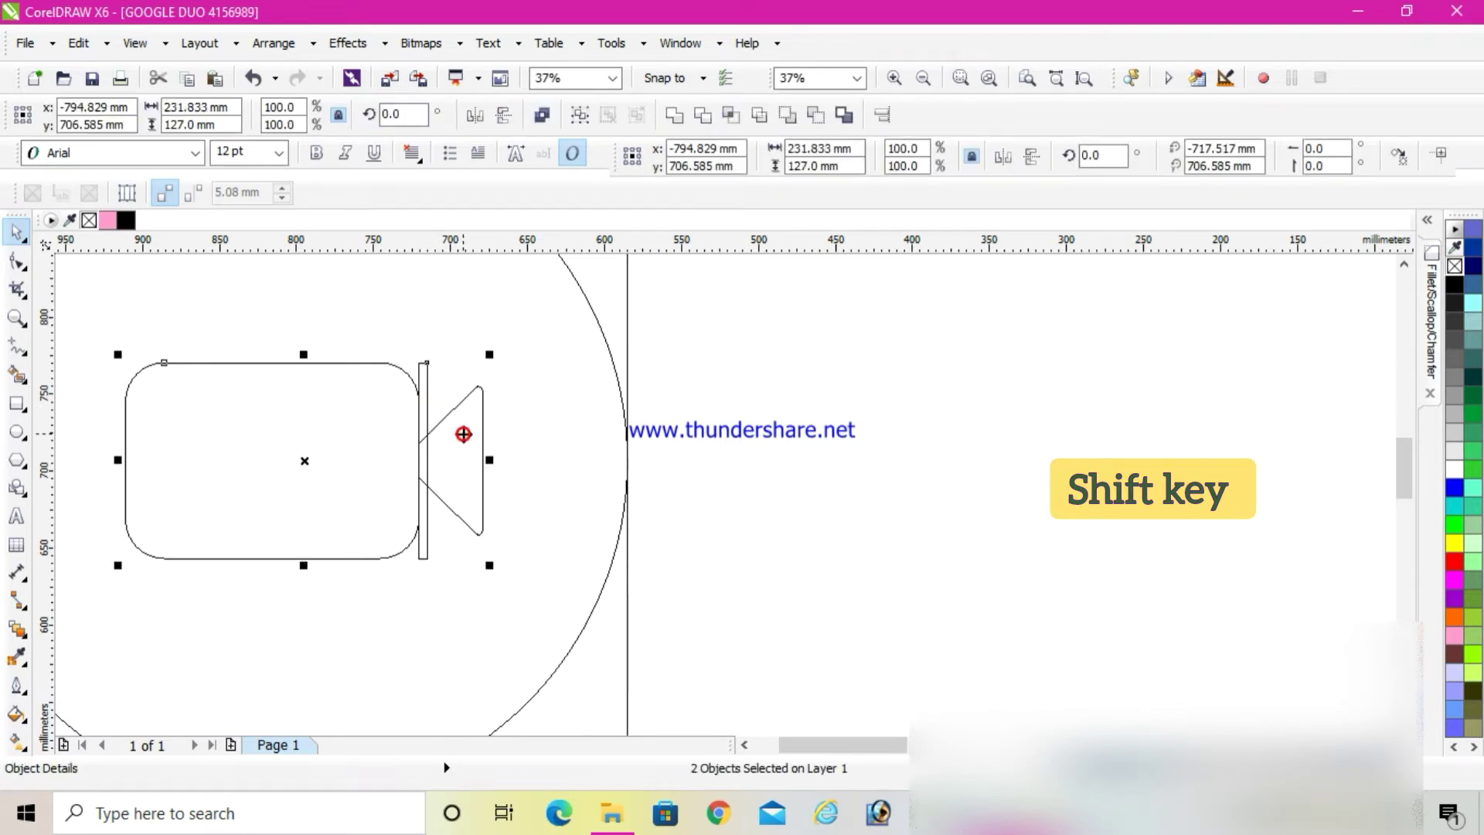
left_click(730, 116)
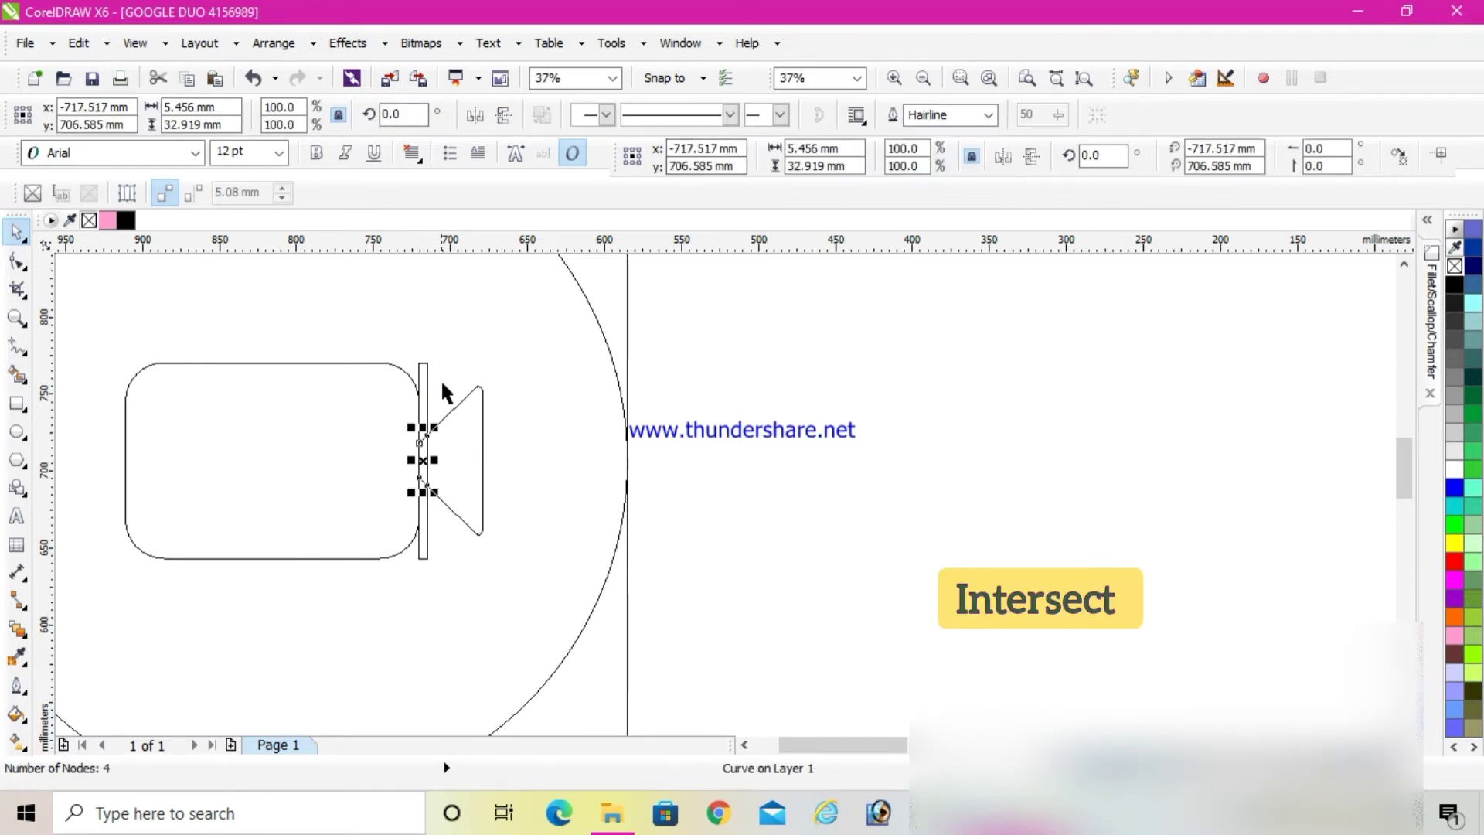
left_click(423, 370)
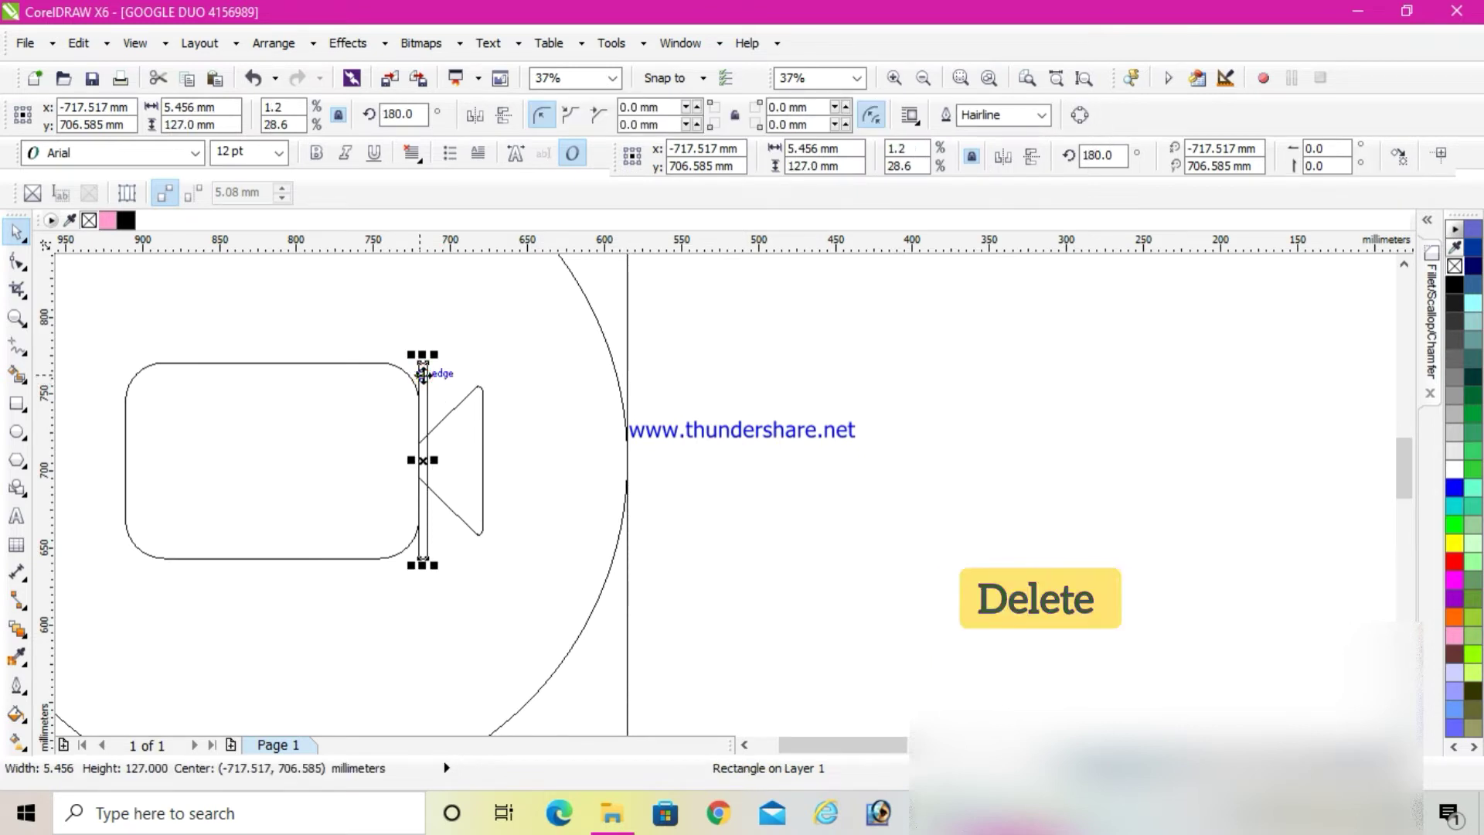
key("Delete")
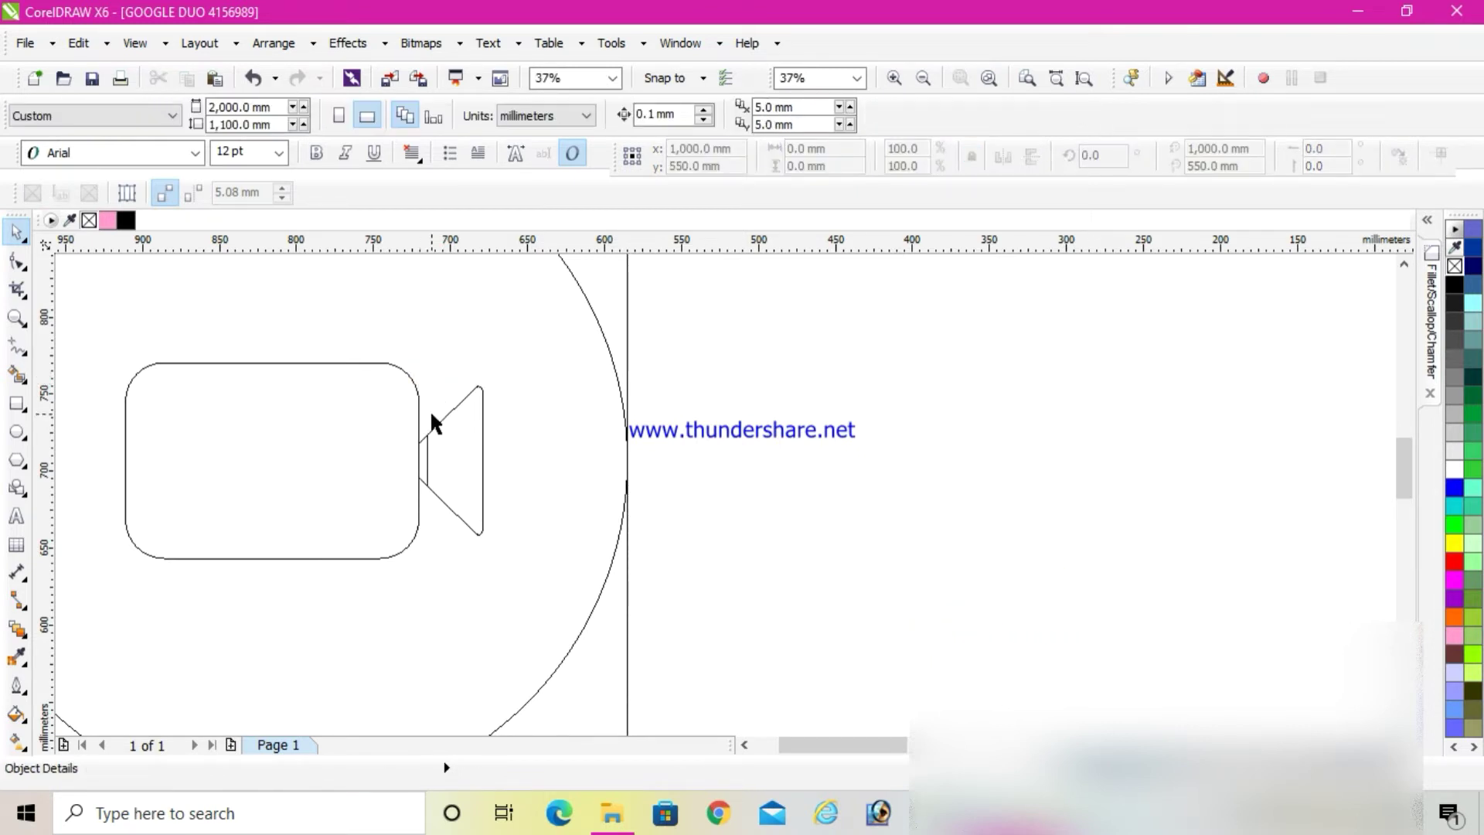
Group the rounded square, the circle, the camera shape and the small intersection piece.
scroll(420, 485, "down", 5)
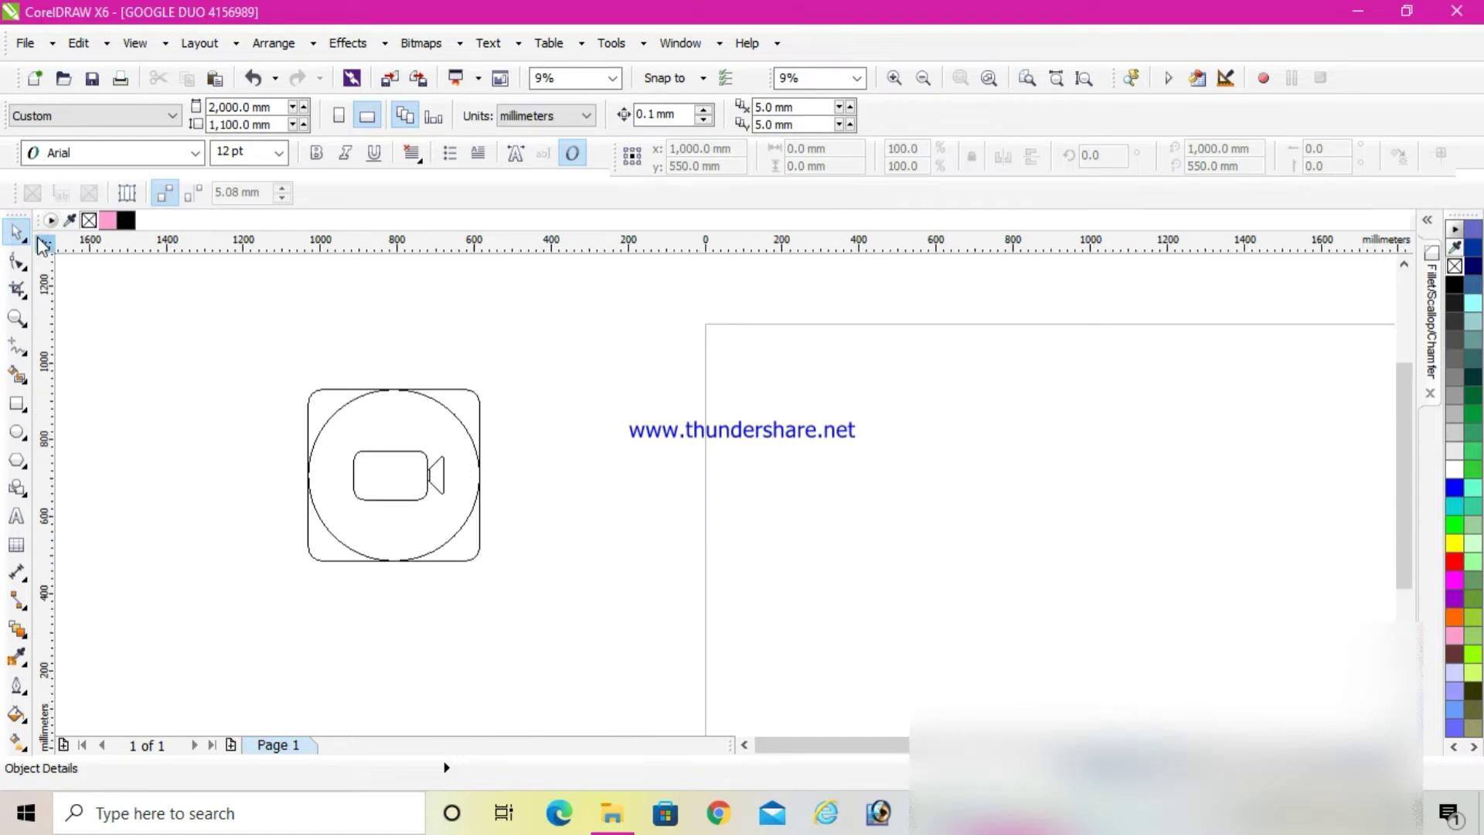
left_click_drag(253, 340, 615, 628)
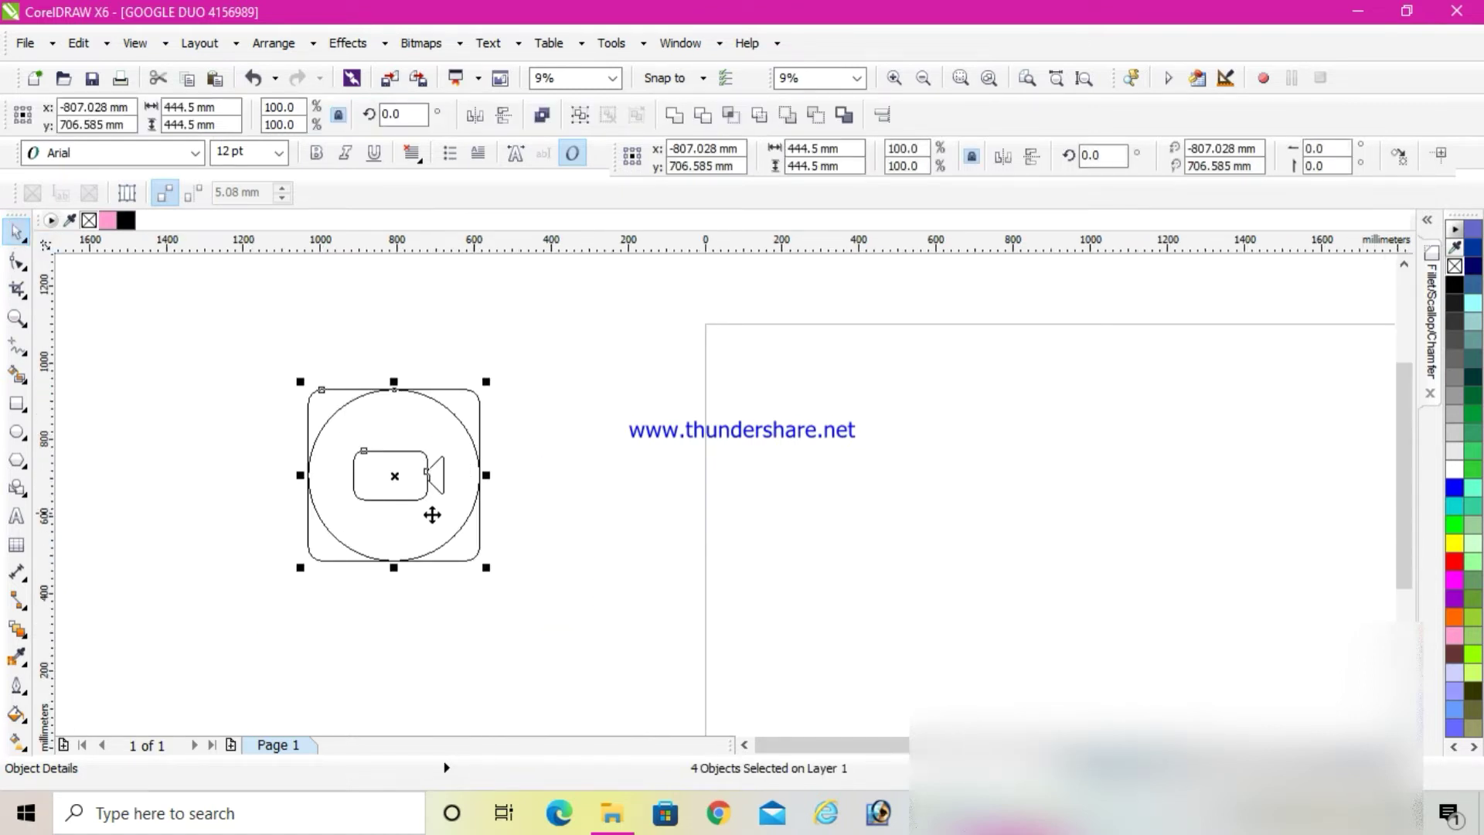
scroll(418, 513, "up", 2)
left_click(244, 525)
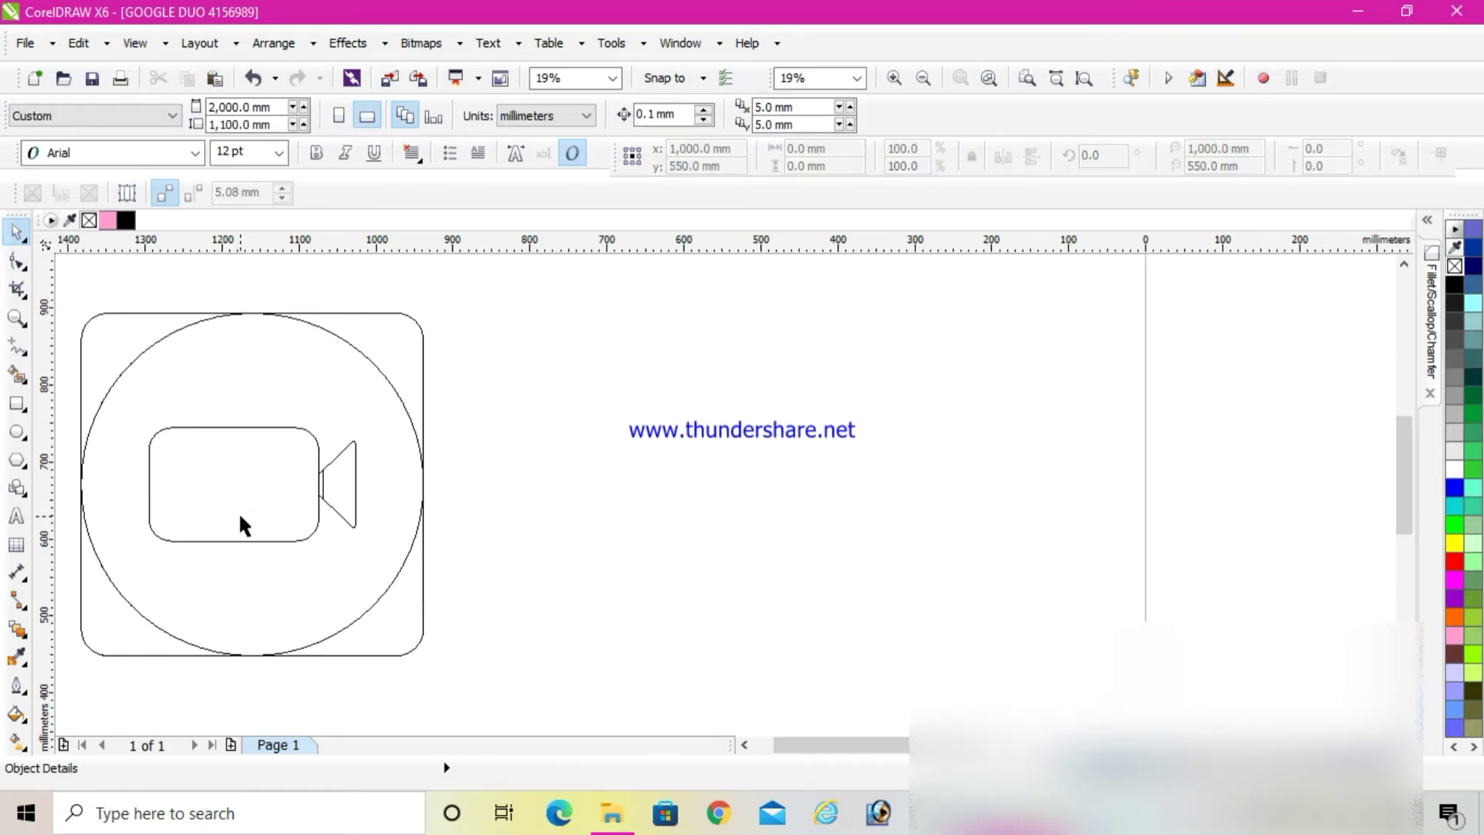
scroll(238, 512, "down", 2)
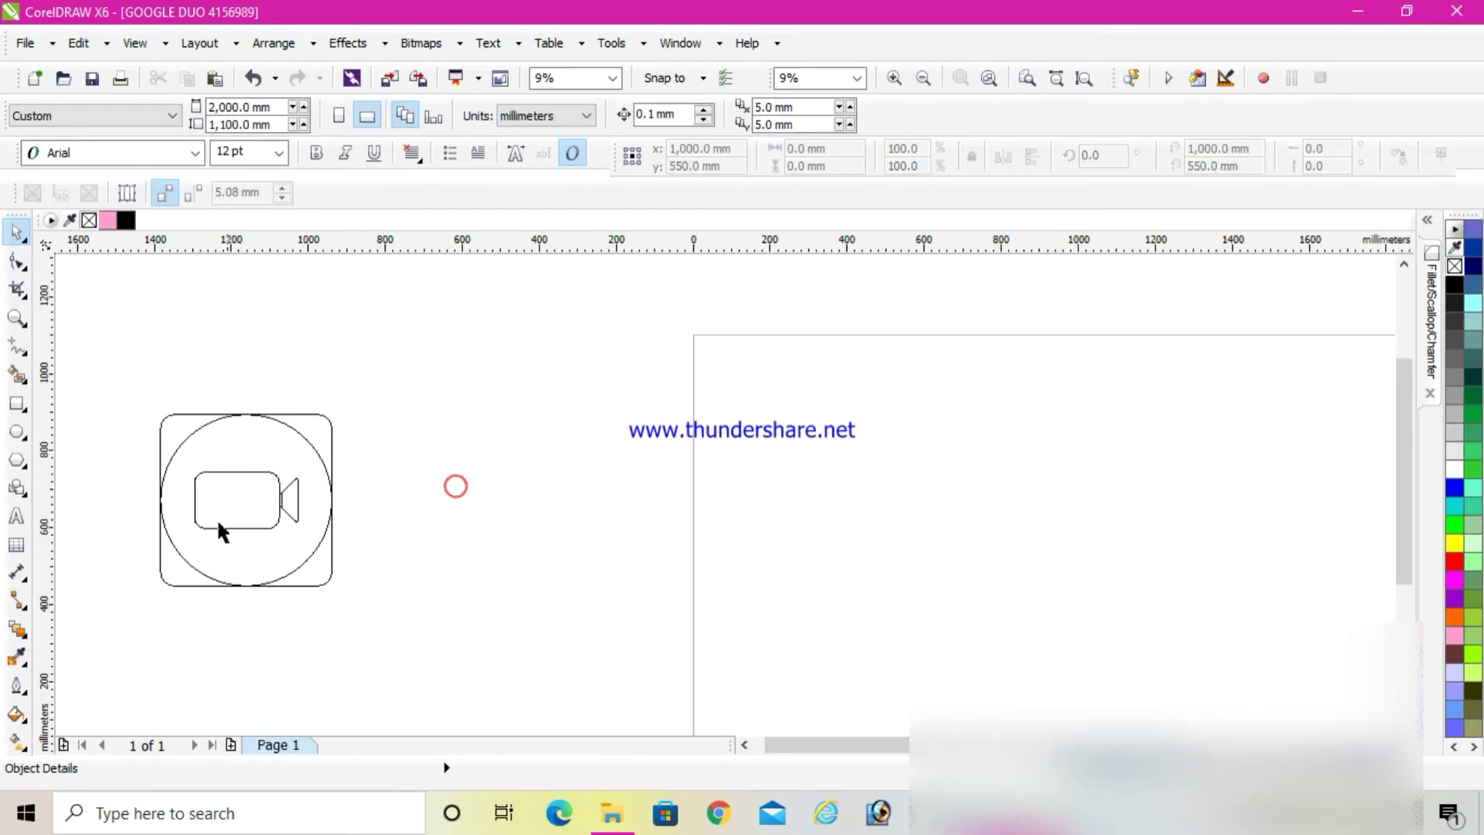
left_click(237, 516)
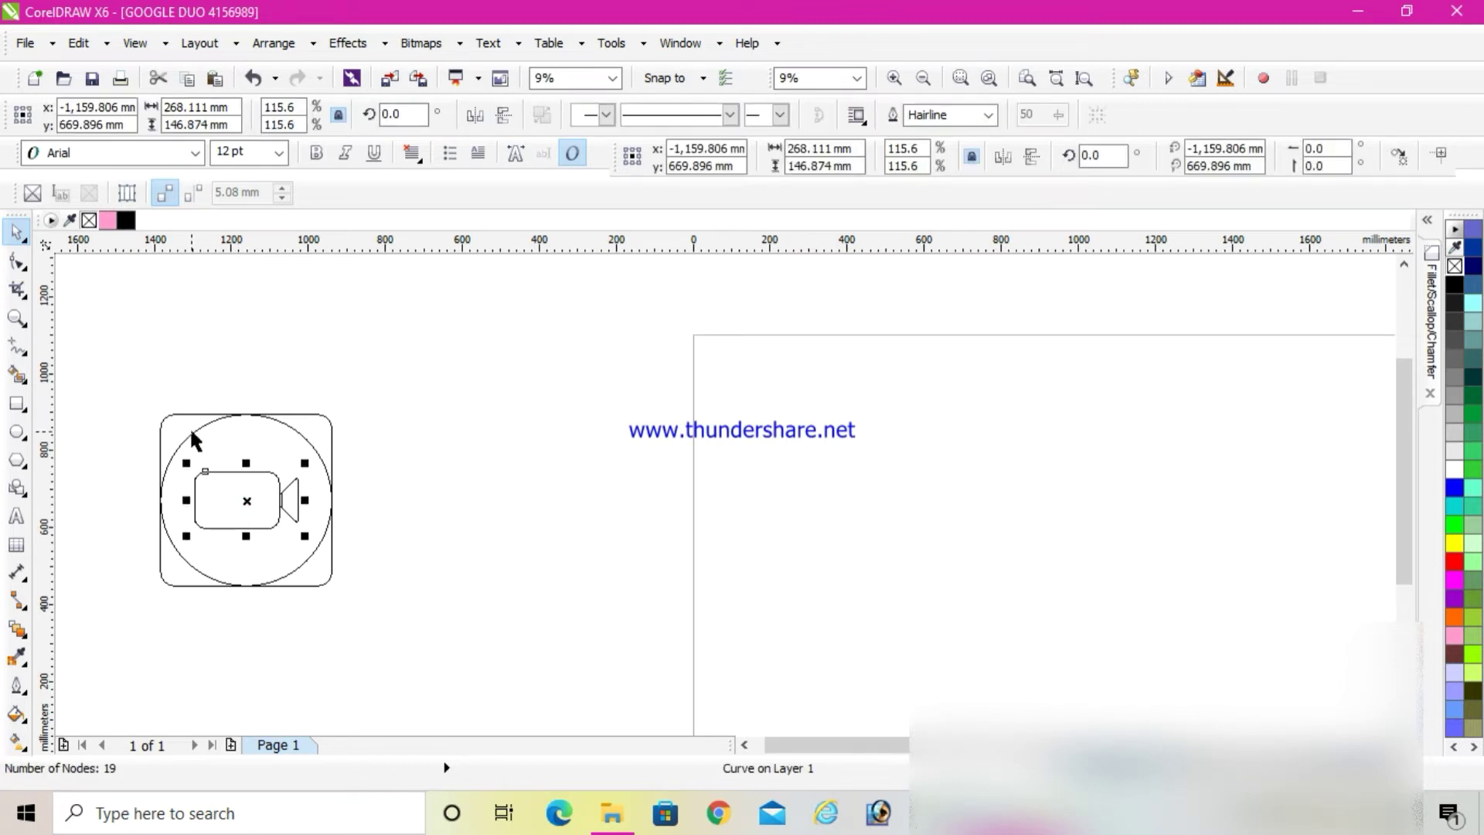
mouse_move(121, 395)
left_mouse_down()
mouse_move(290, 555)
mouse_move(446, 629)
left_mouse_up()
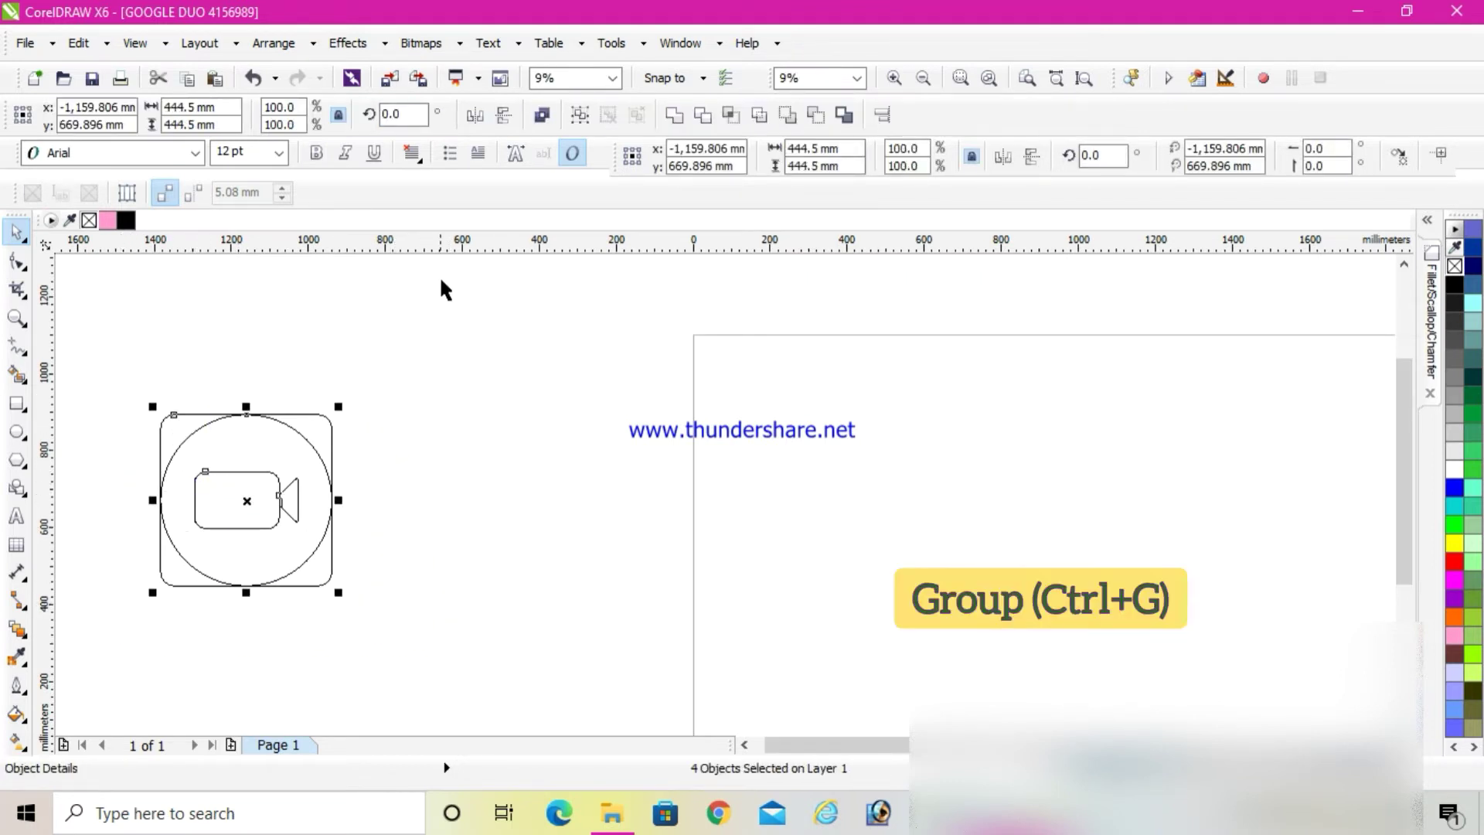
left_click(580, 116)
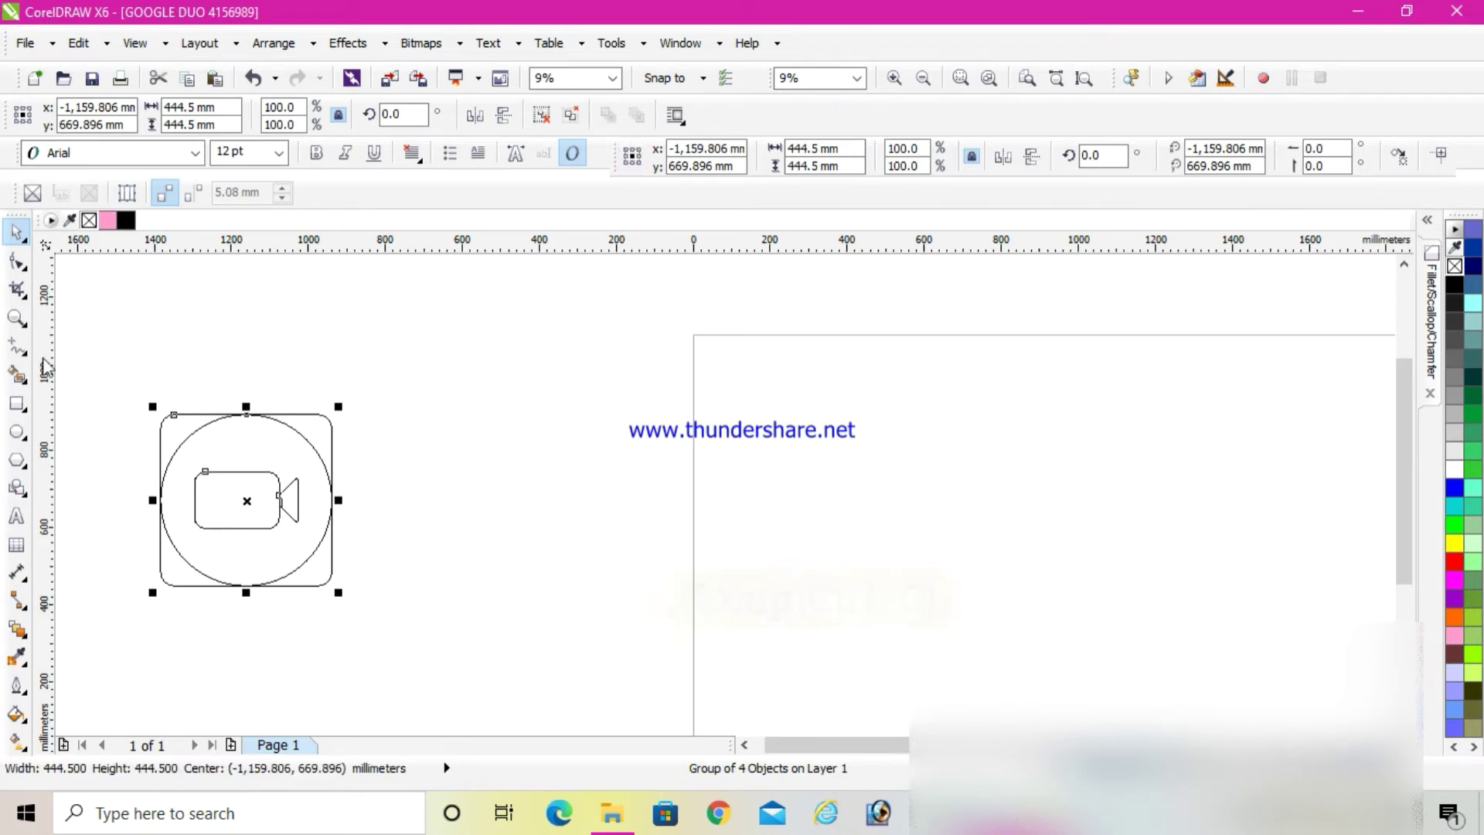
Smart Fill the circle area around the camera and the upper-right corner of the rounded square in pink.
left_click(17, 374)
left_click(199, 540)
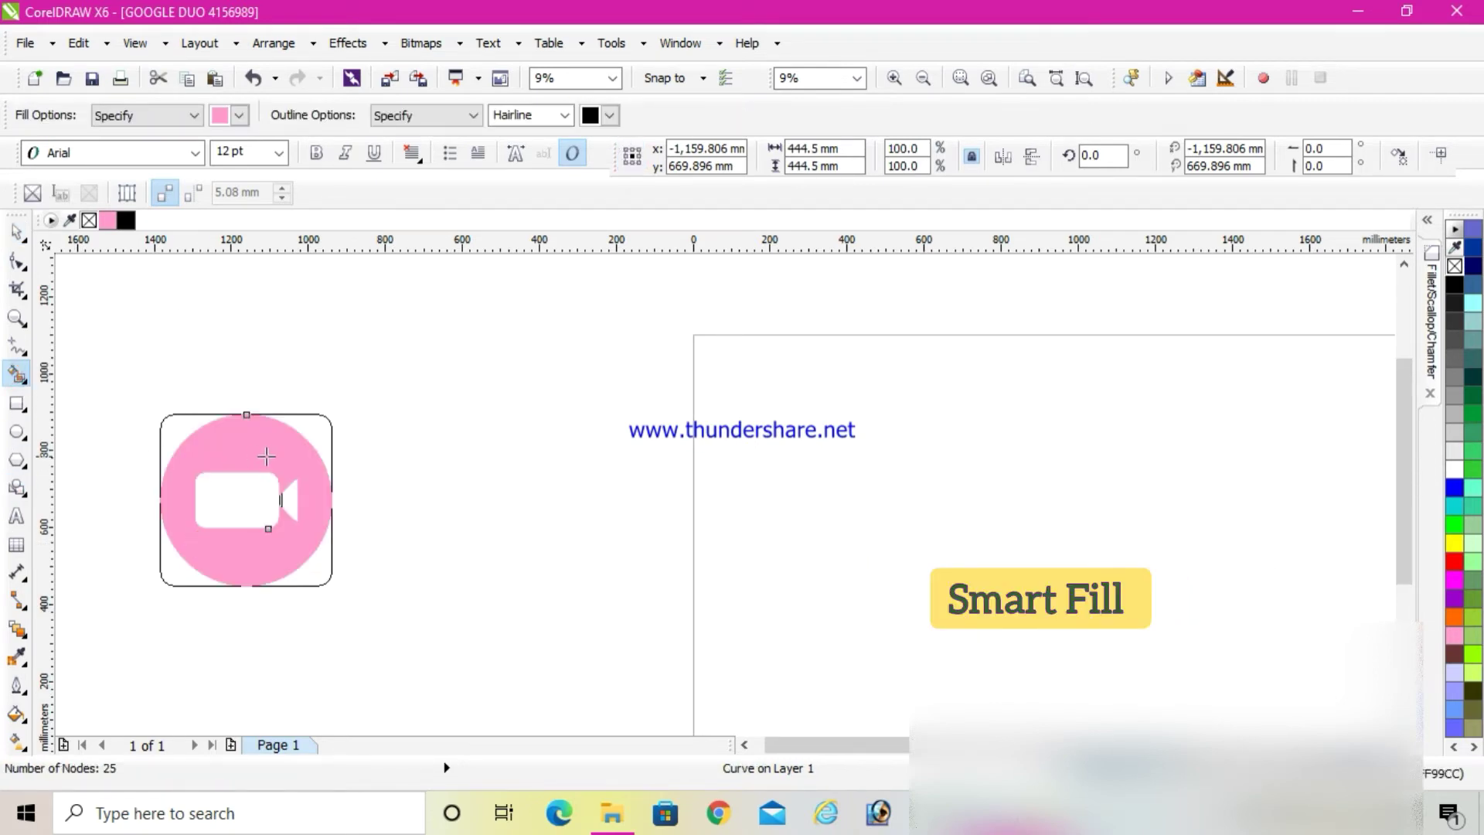
scroll(266, 457, "up", 2)
left_click(361, 399)
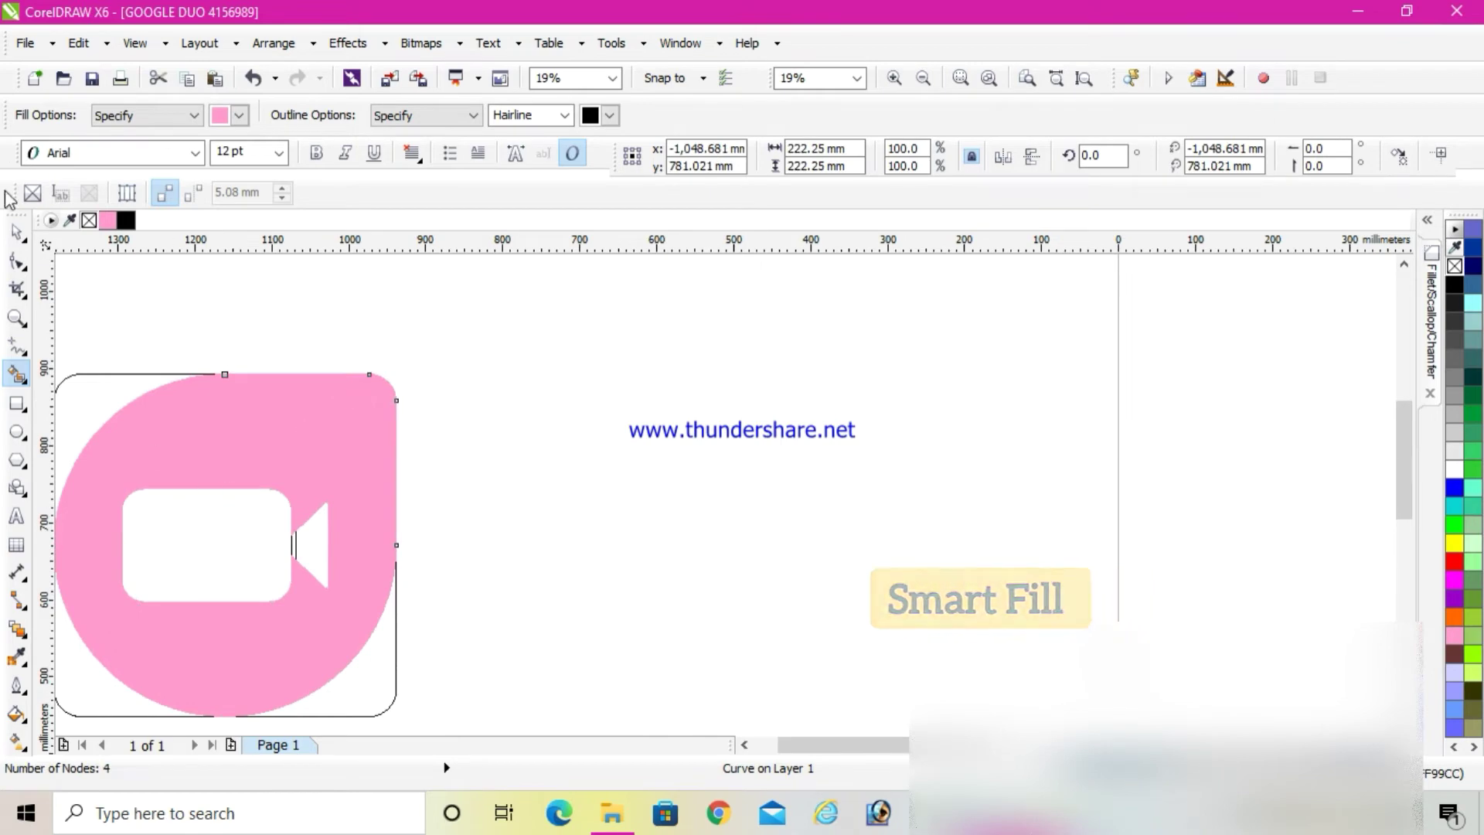
Weld the pink corner piece and the pink circle area into a single shape.
left_click(17, 231)
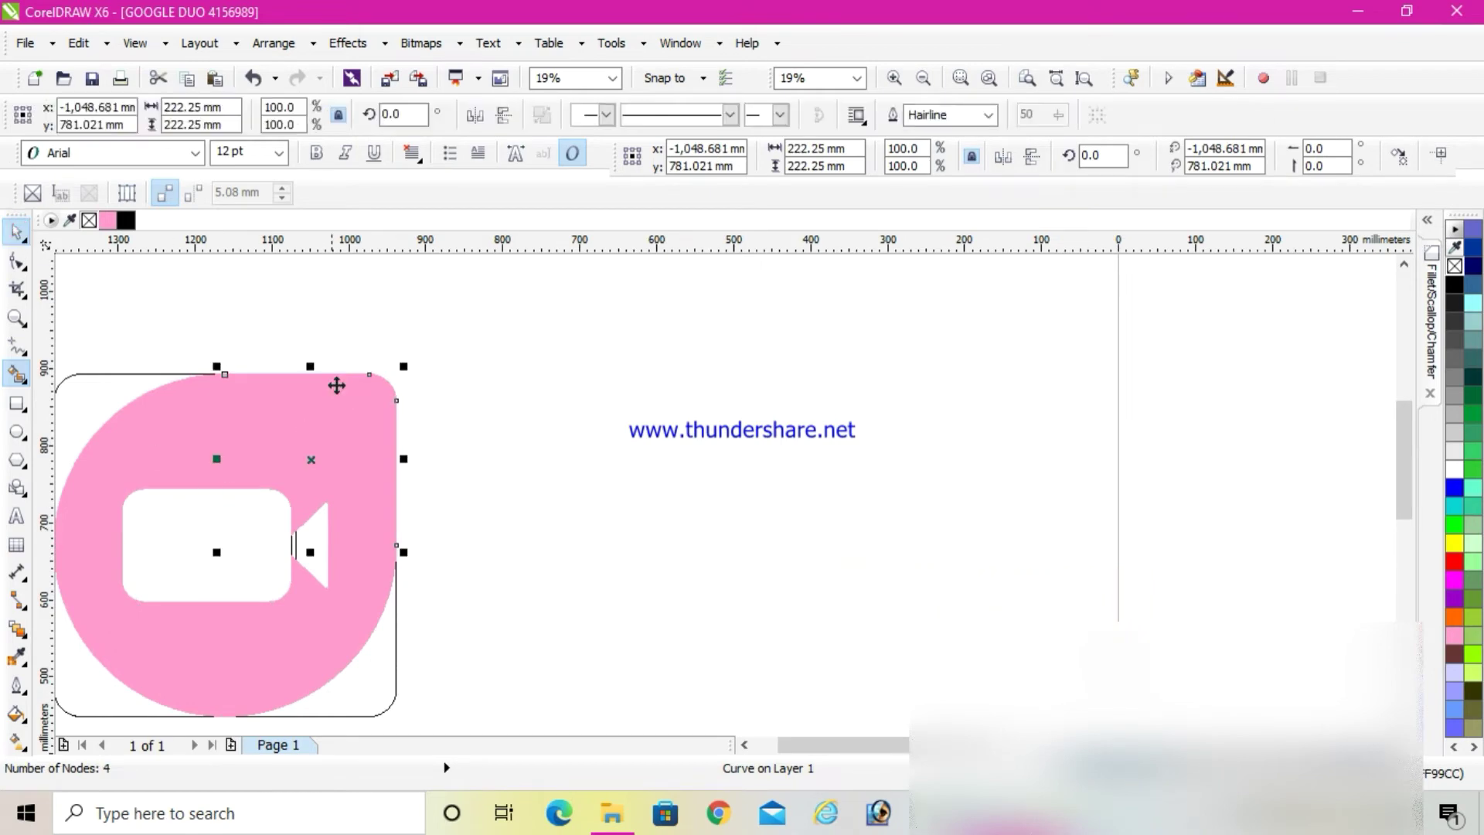
left_click(193, 425, "shift")
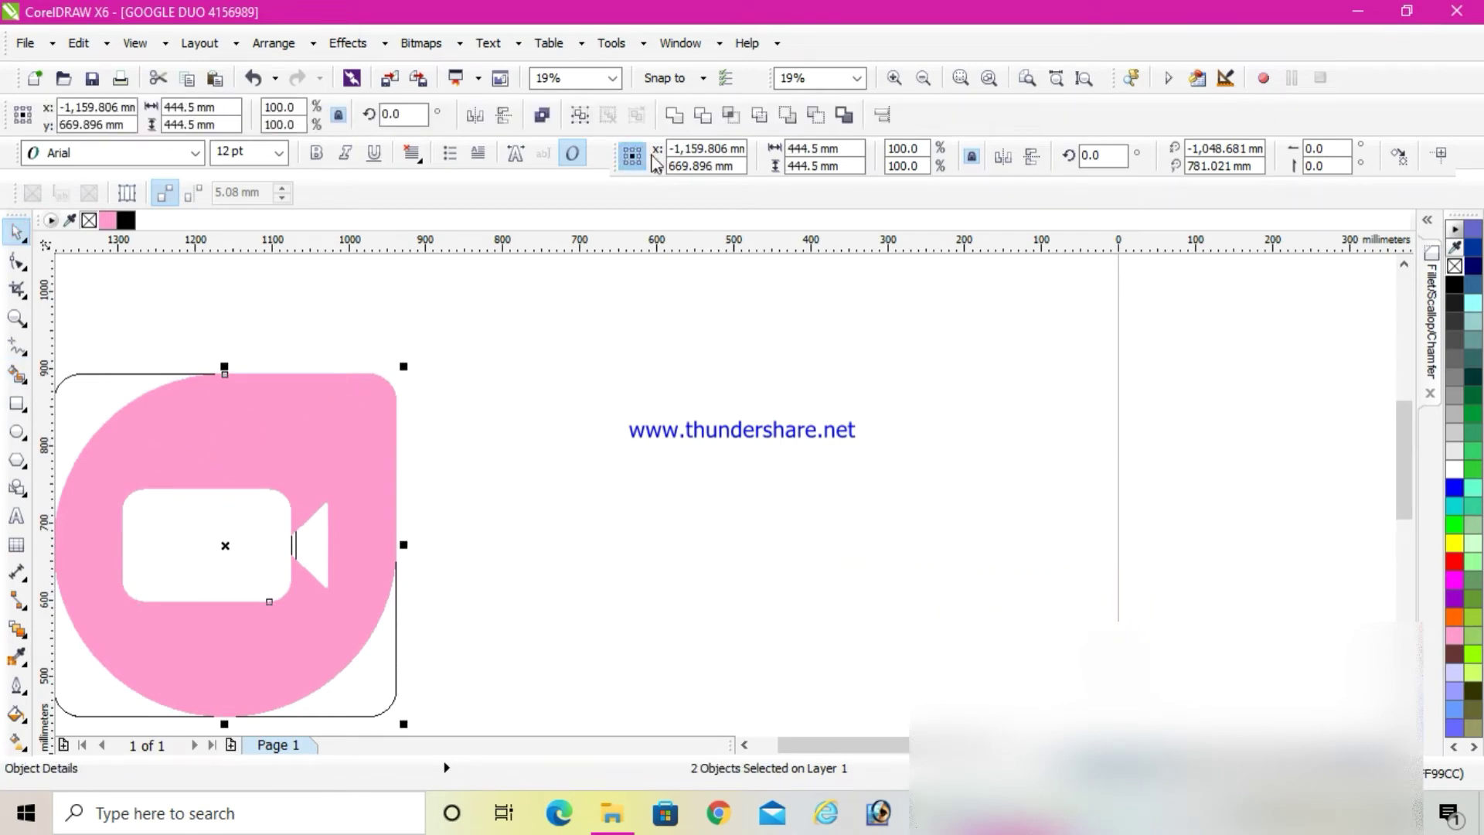
left_click(674, 116)
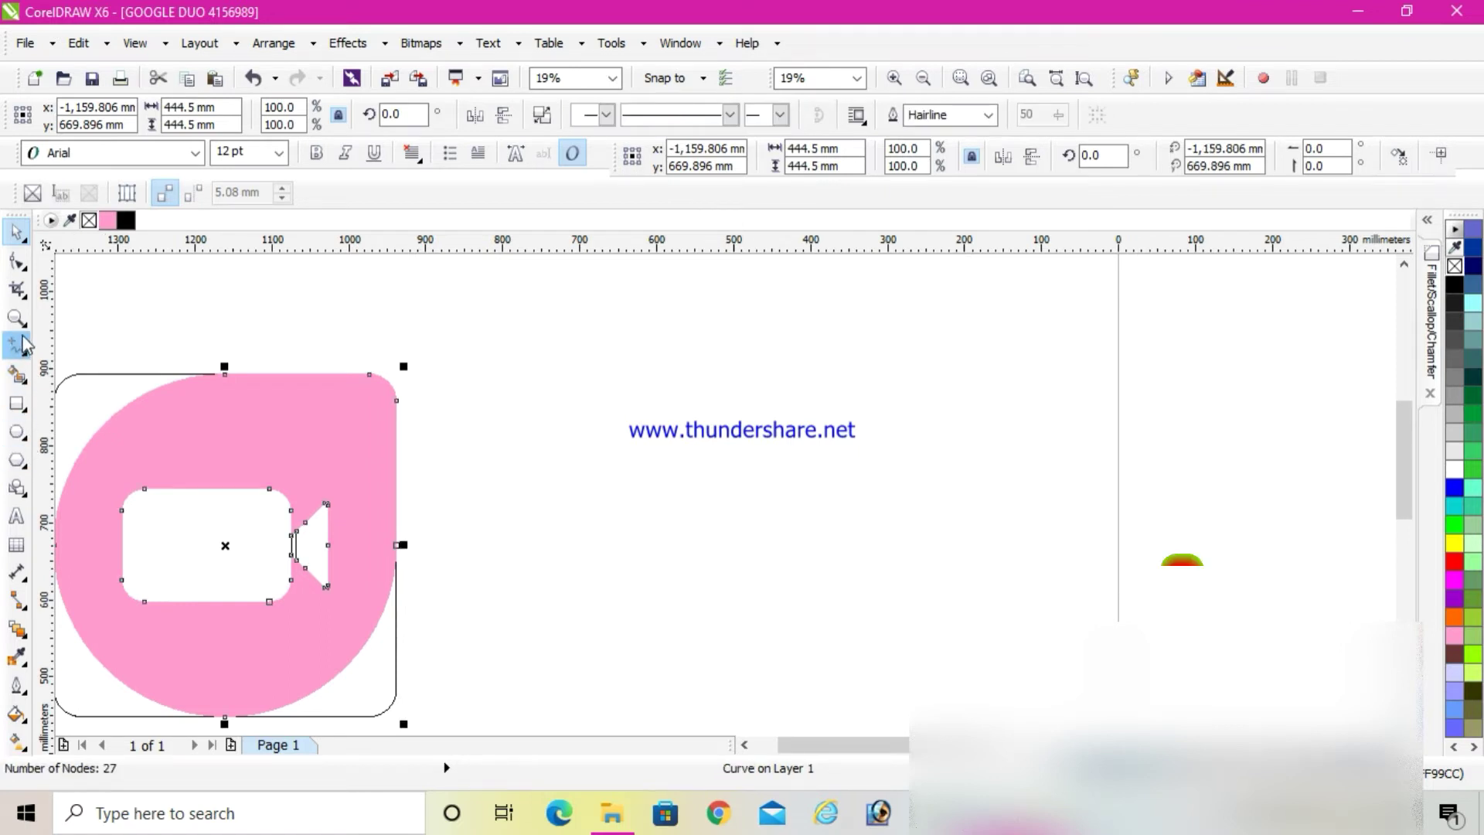
Smart Fill the narrow connector between the camera body and the triangle in pink.
left_click(17, 375)
left_click(93, 407)
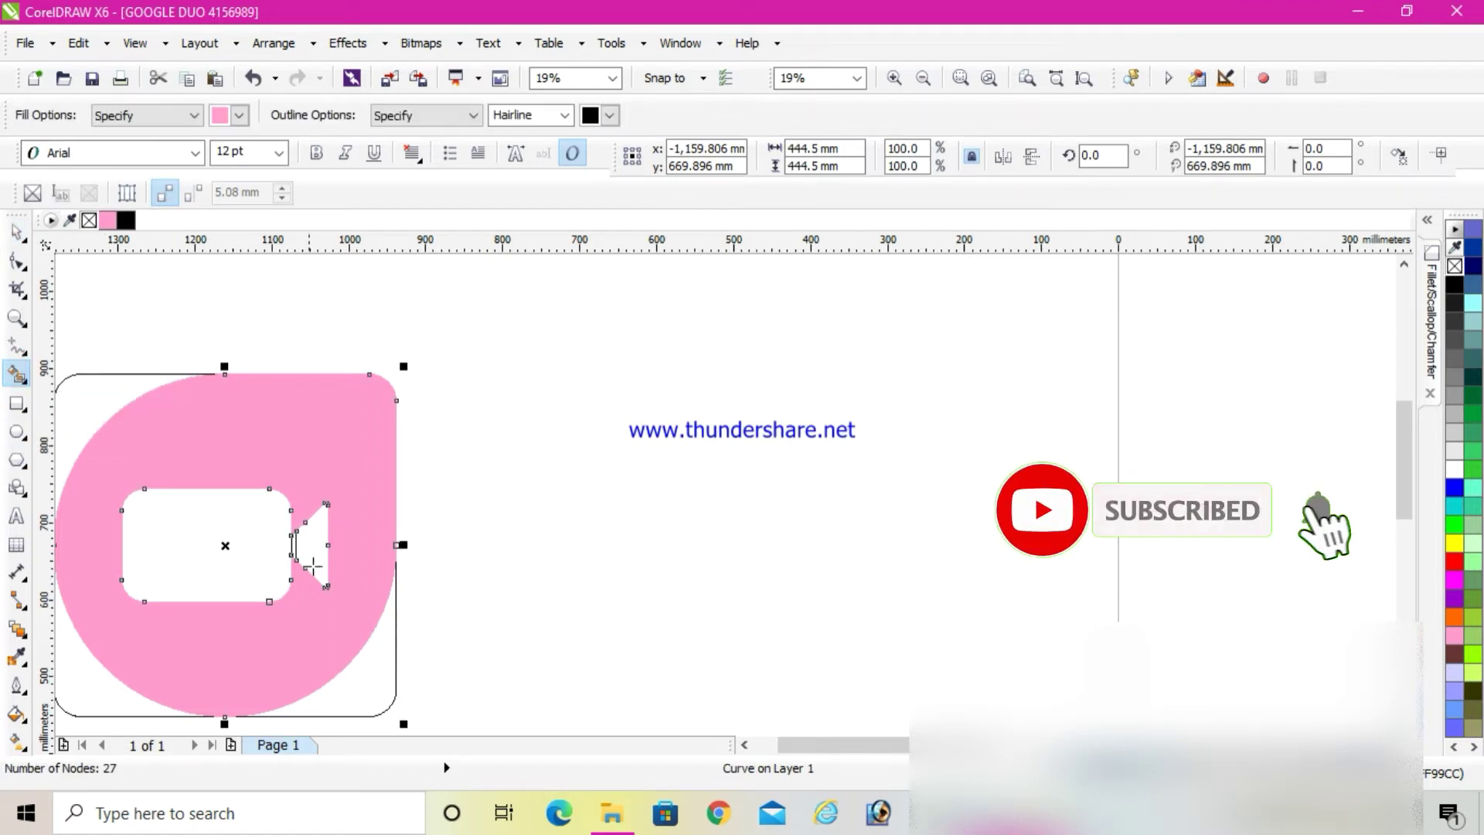
scroll(248, 511, "up", 4)
left_click(248, 490)
scroll(251, 493, "down", 3)
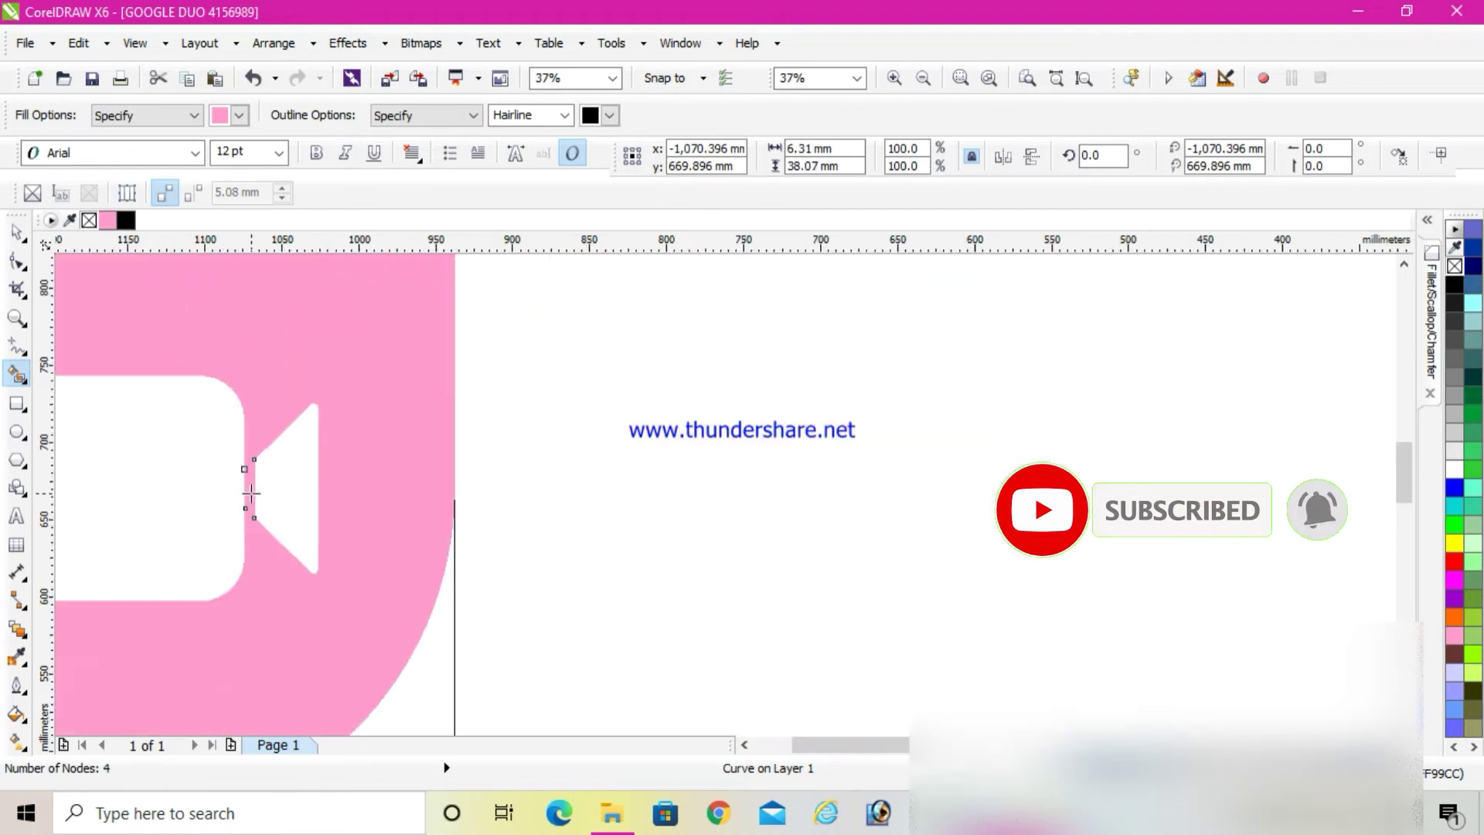
scroll(238, 499, "down", 3)
scroll(204, 497, "up", 3)
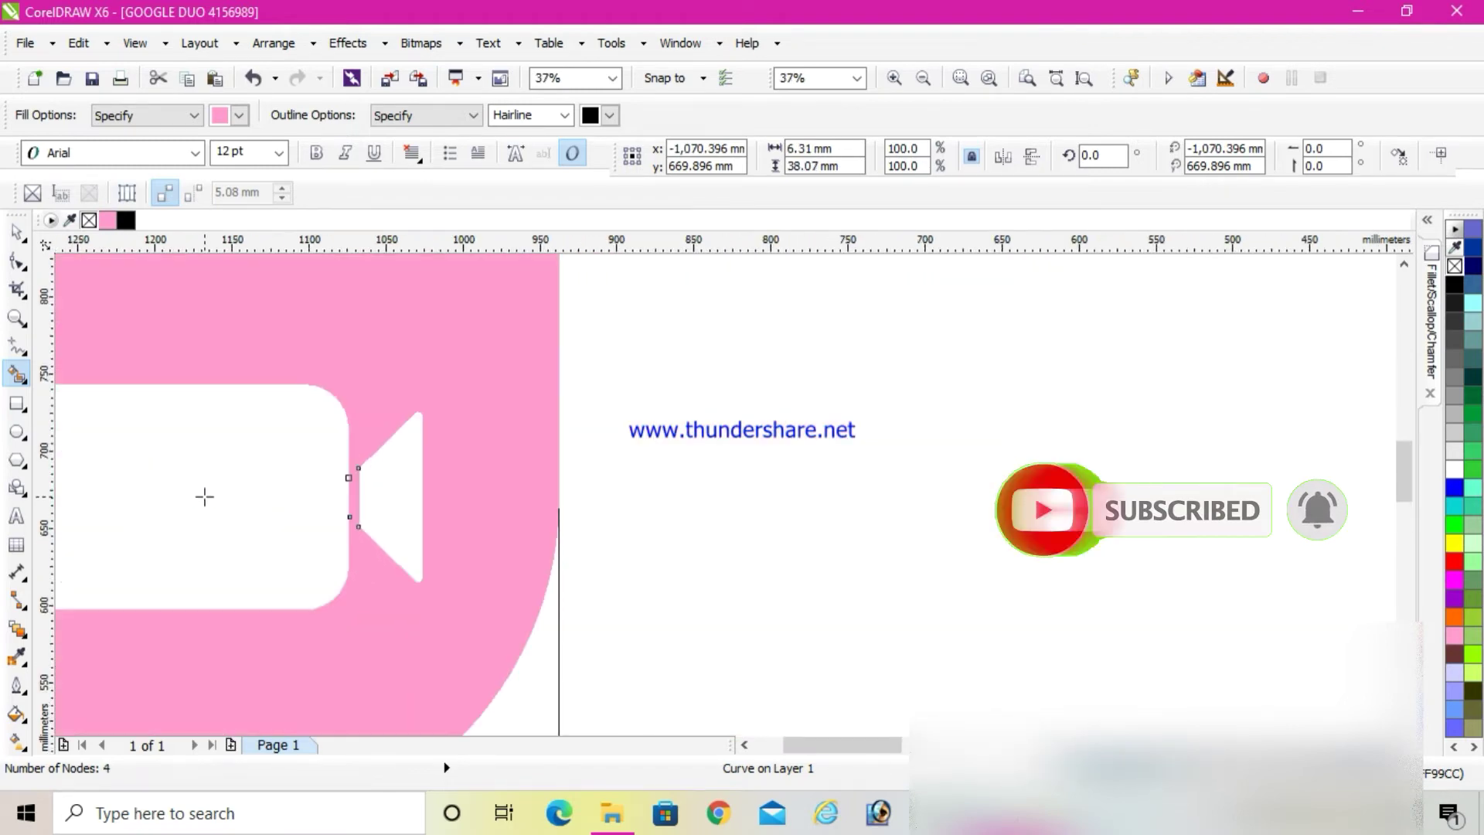
scroll(205, 496, "down", 3)
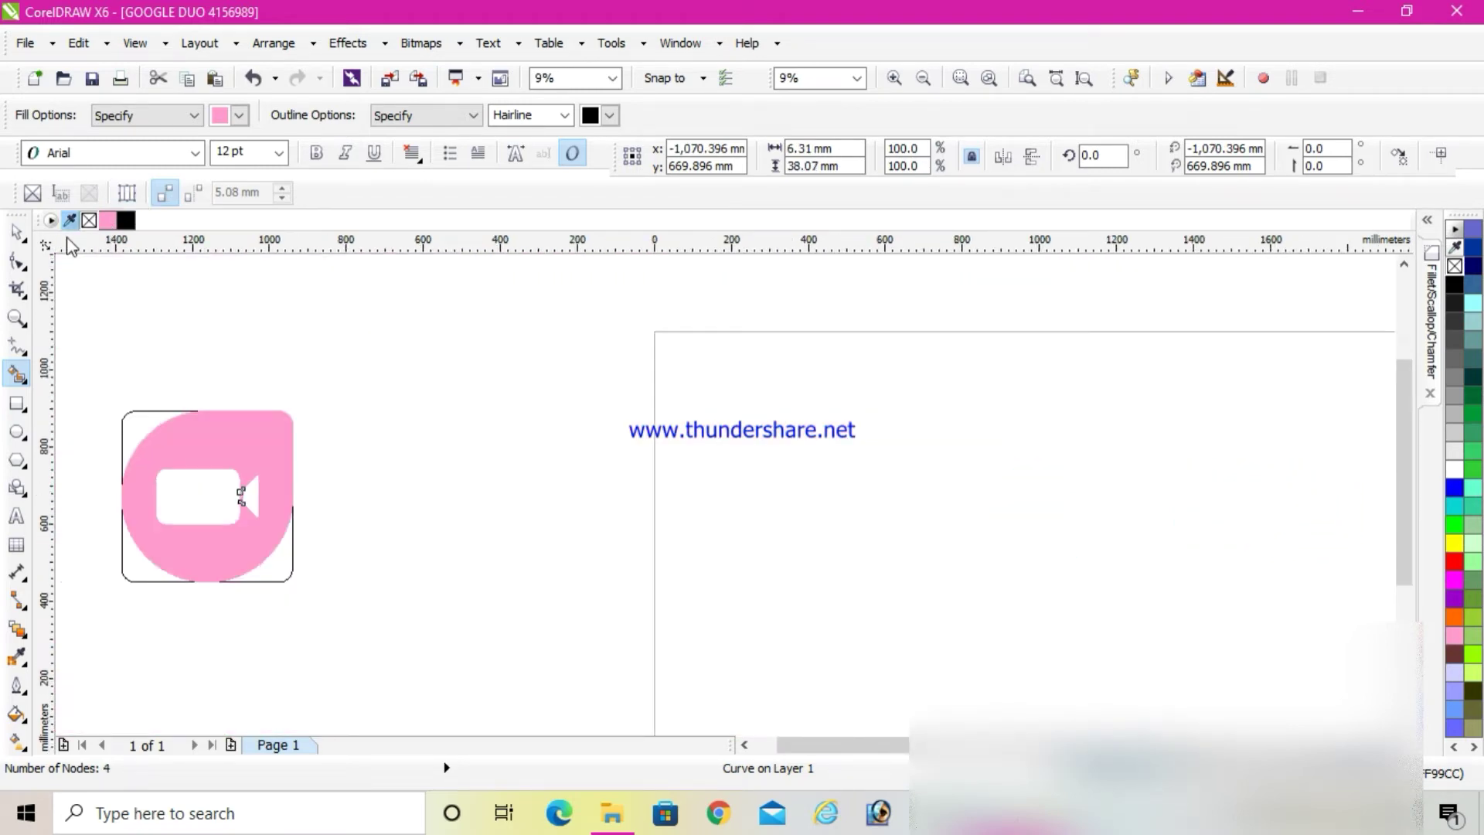
Recolour the connector piece between the camera body and the triangle light grey.
left_click(19, 234)
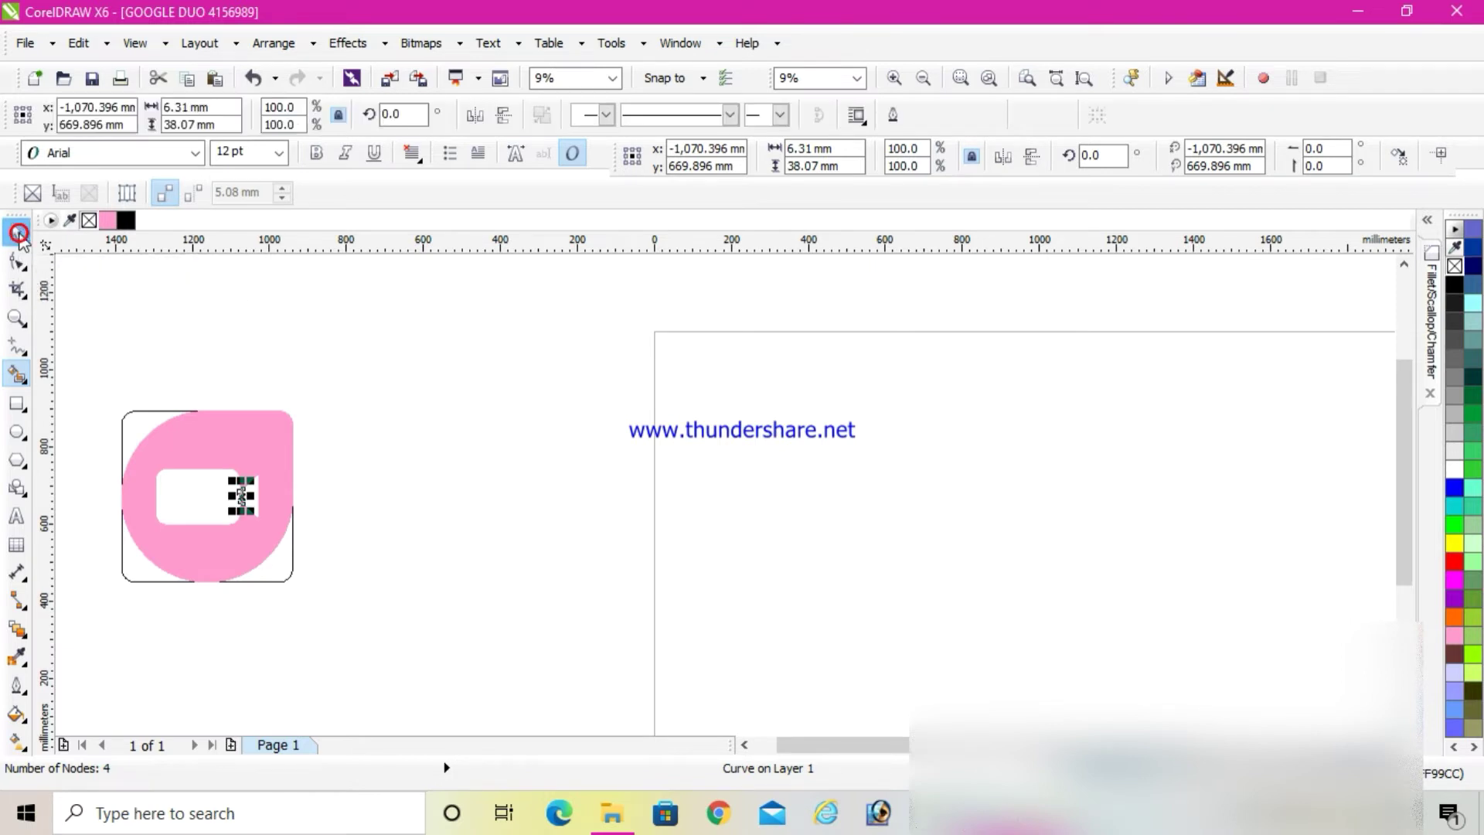
left_click(1453, 379)
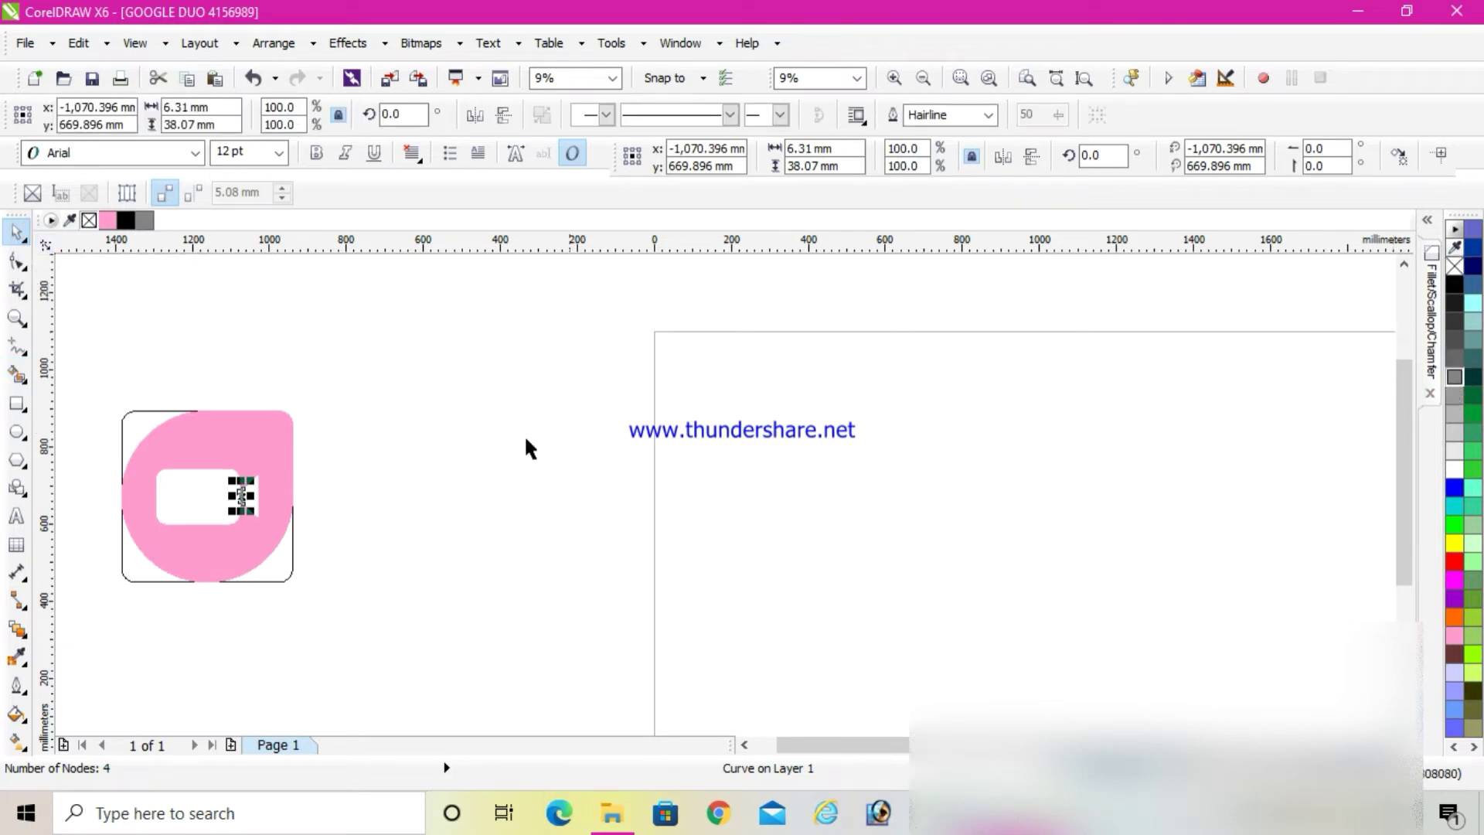
scroll(259, 464, "up", 2)
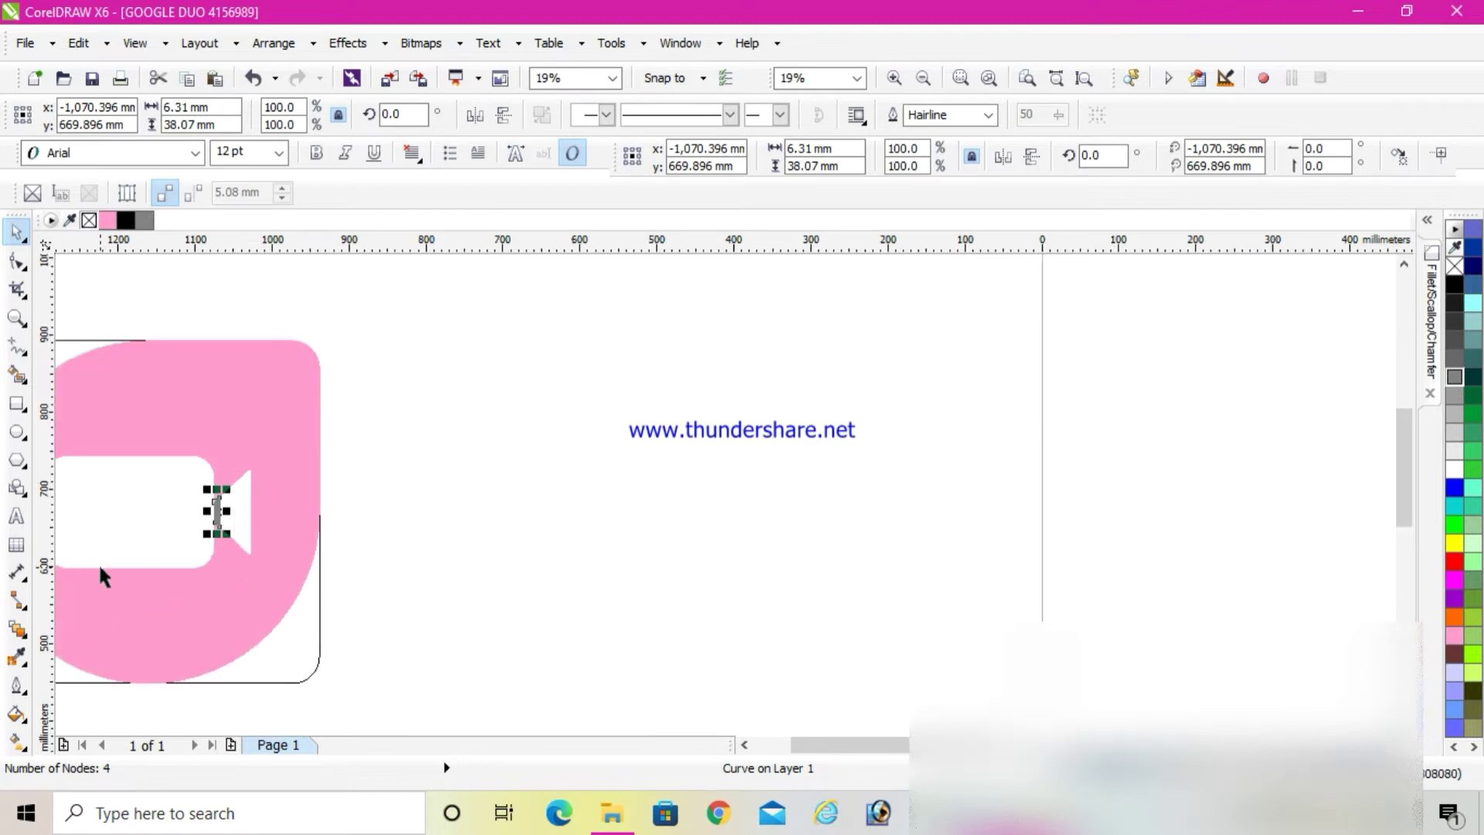
left_click(1455, 414)
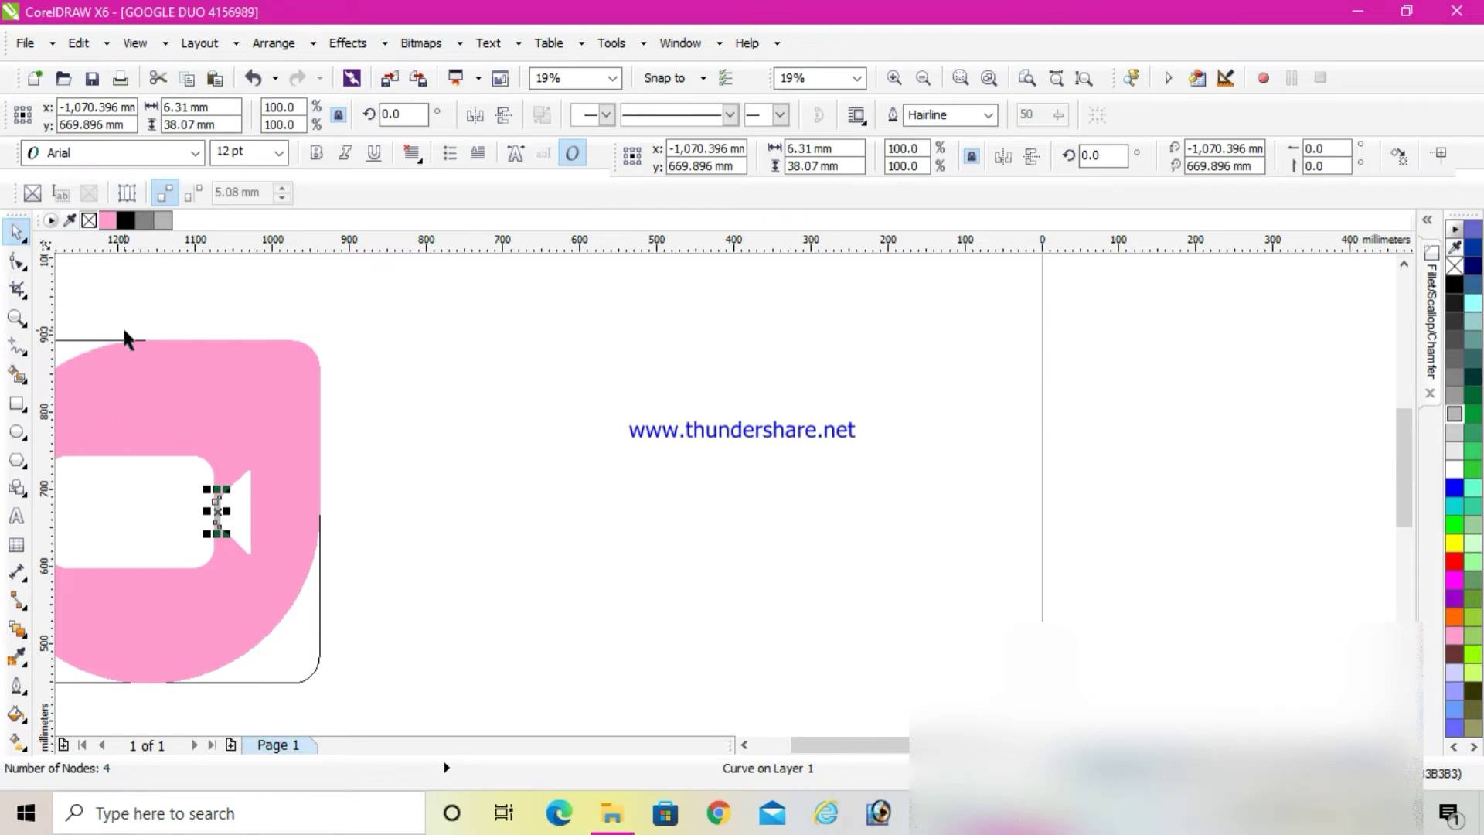
Delete the leftover black outline of the rounded square behind the pink shape.
scroll(201, 474, "down", 2)
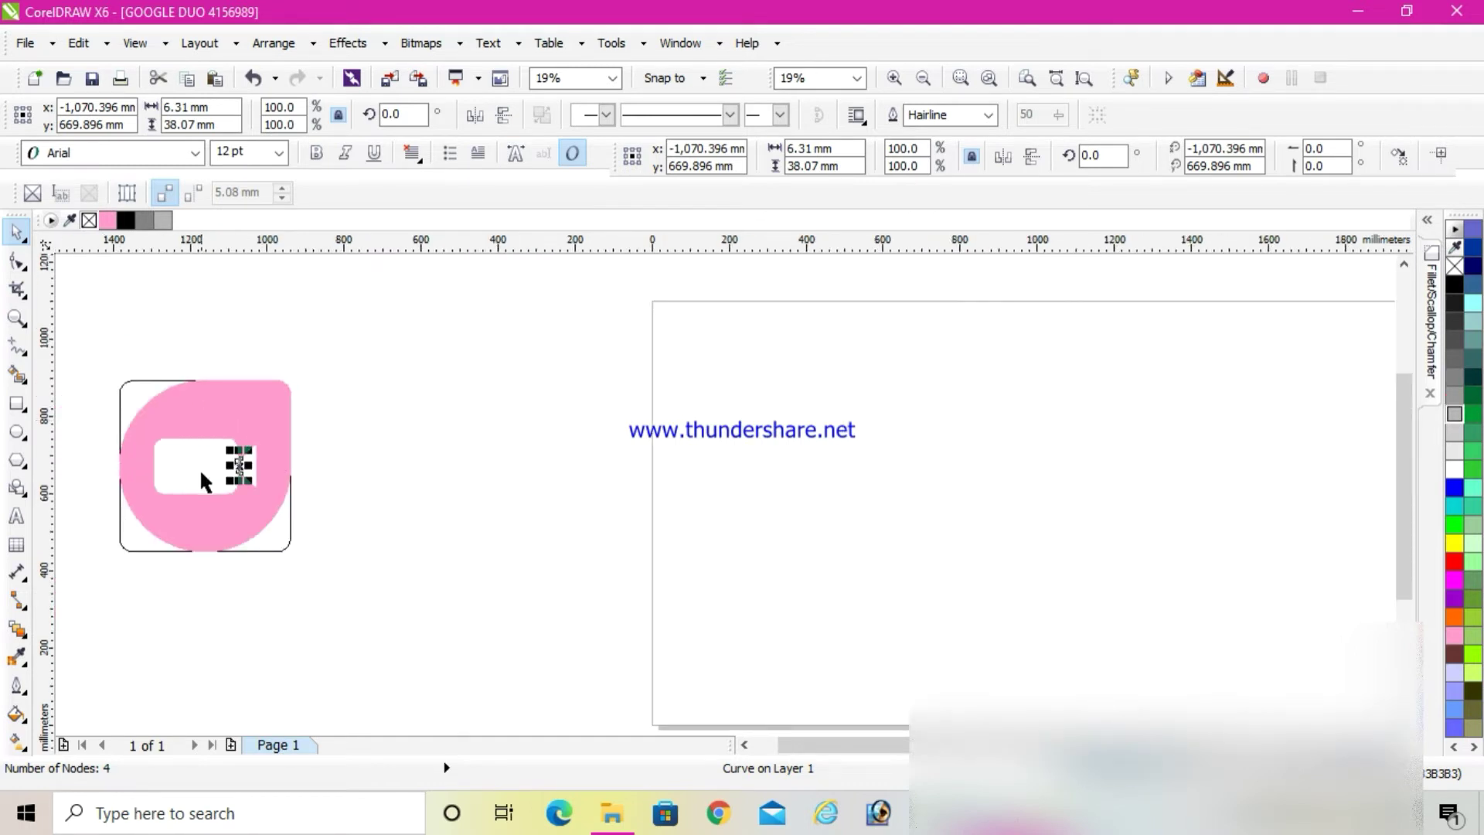
left_click(133, 541)
left_click(131, 532)
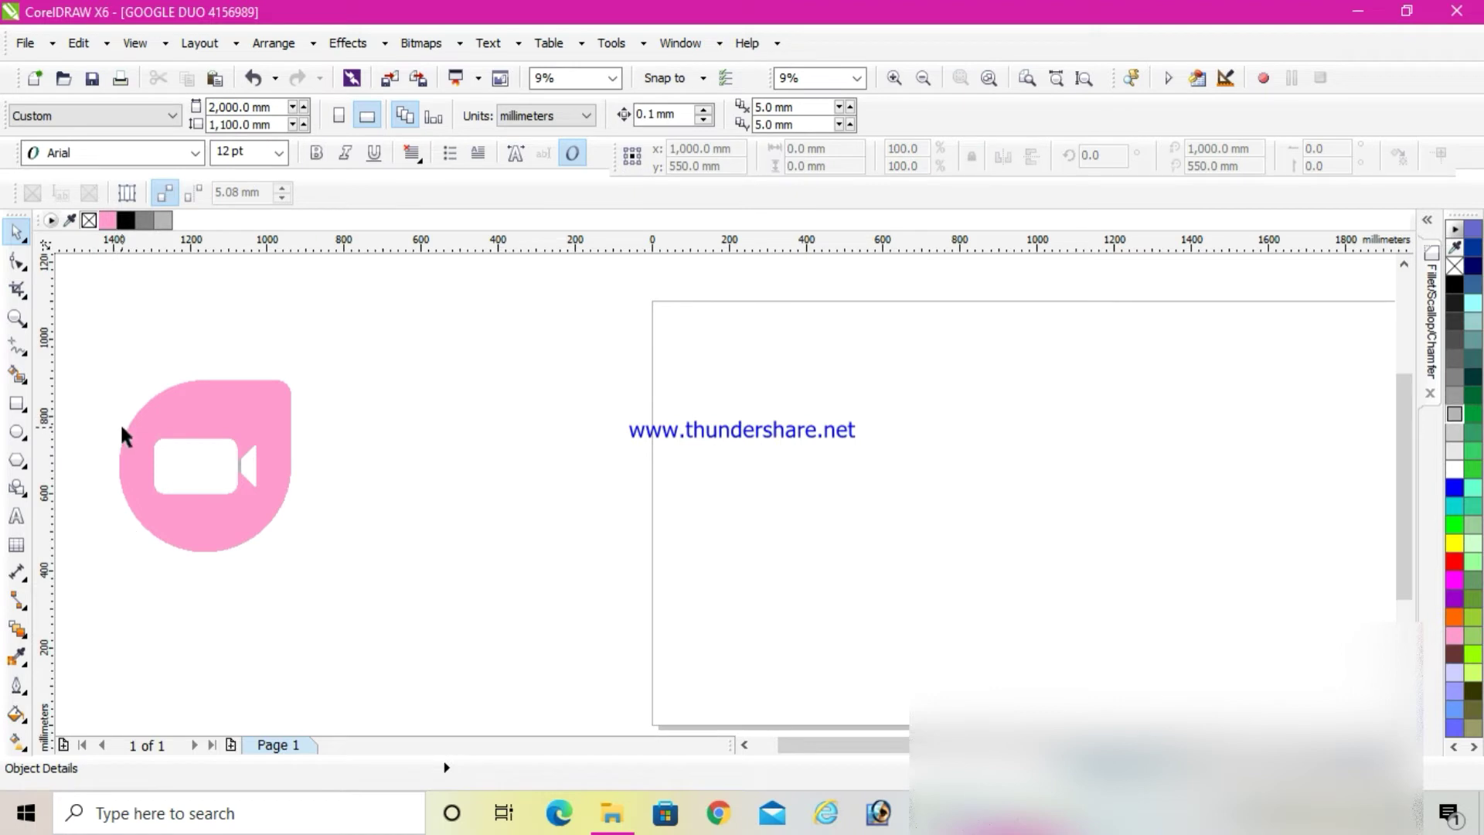
Smart Fill the camera body and the triangular lens in pink as separate shapes.
left_click_drag(119, 422, 348, 532)
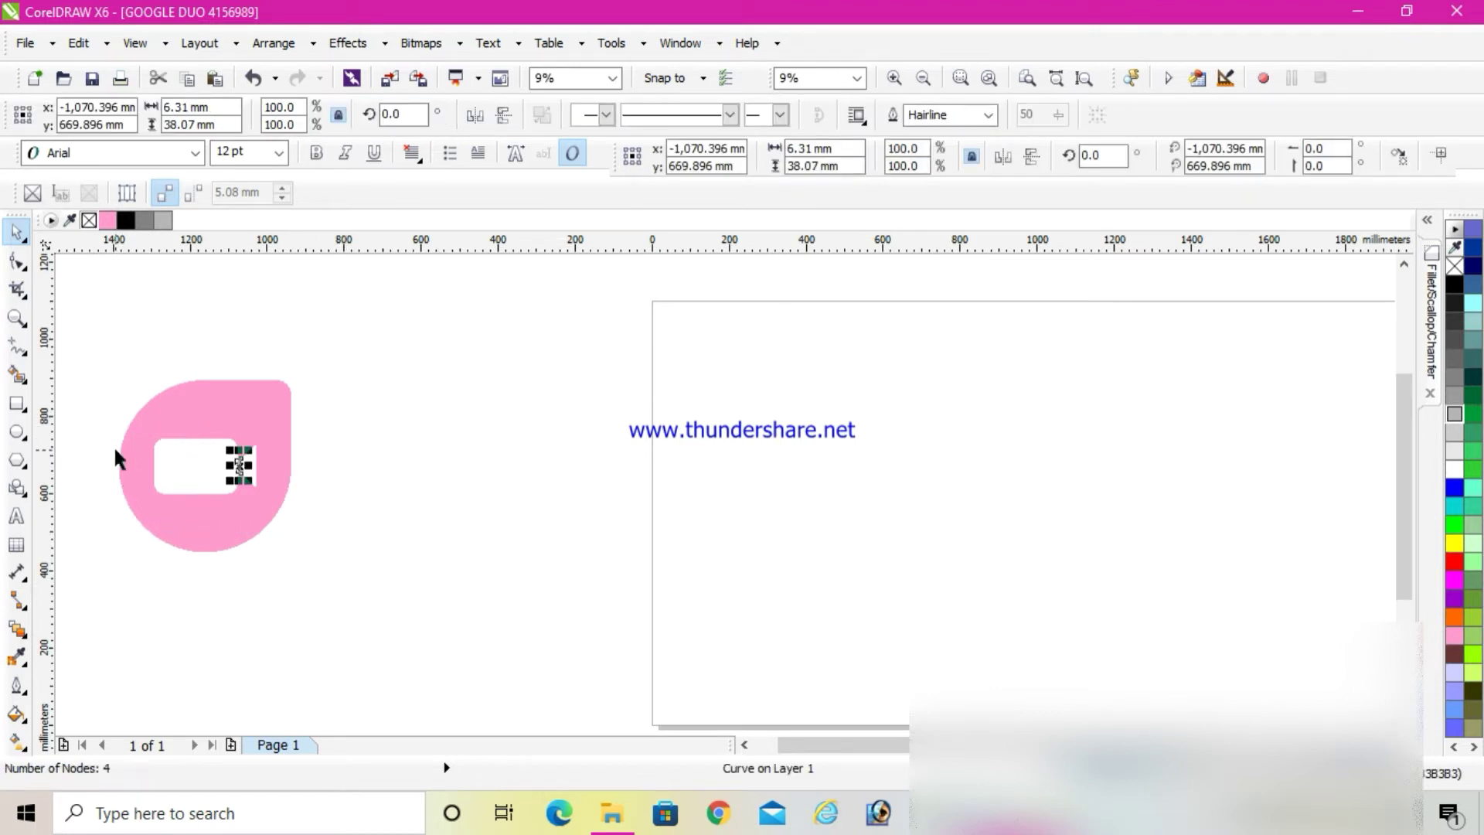
left_click_drag(94, 423, 309, 520)
scroll(165, 466, "up", 2)
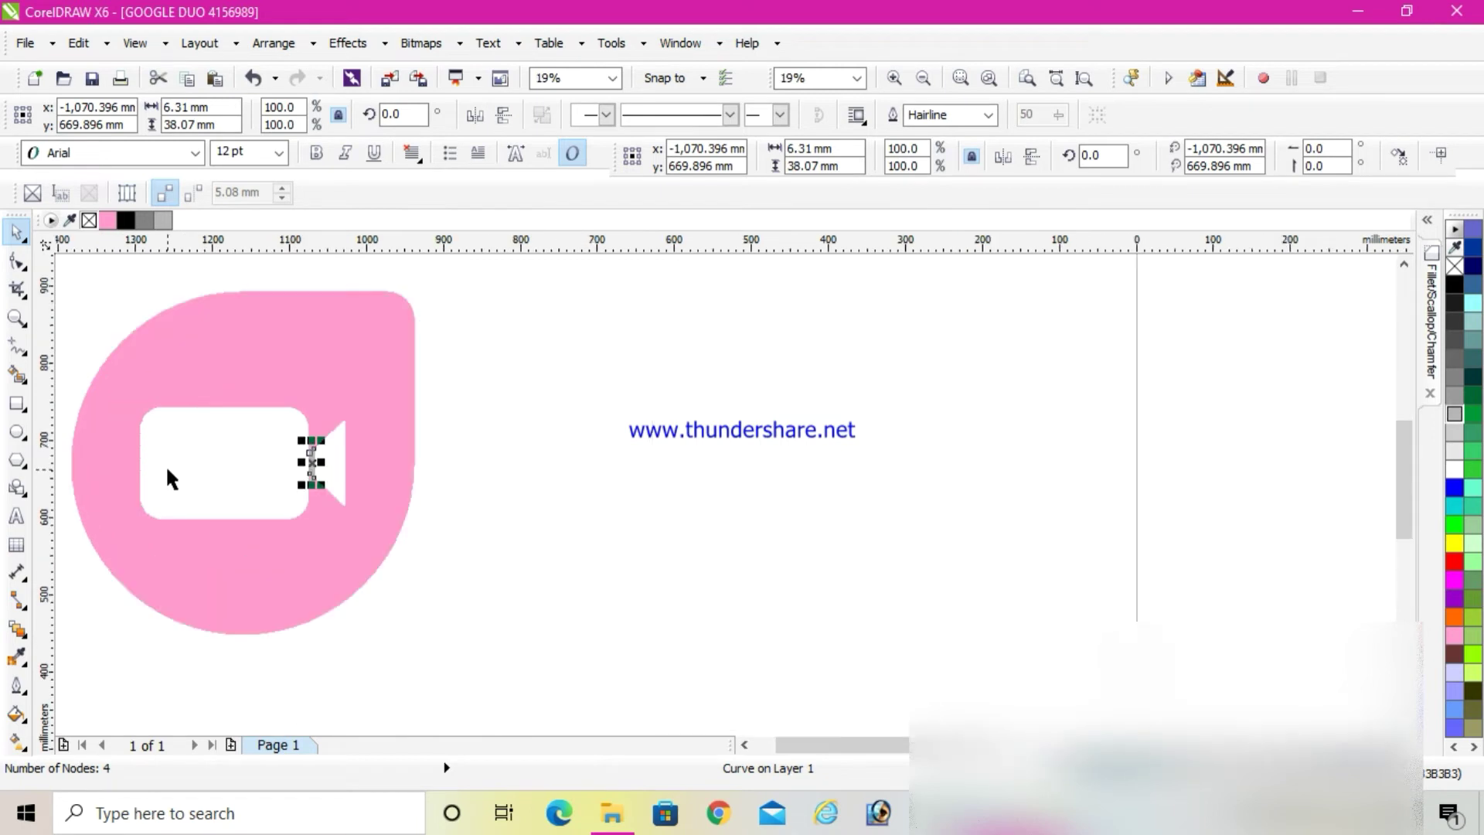
left_click(19, 377)
left_click(231, 490)
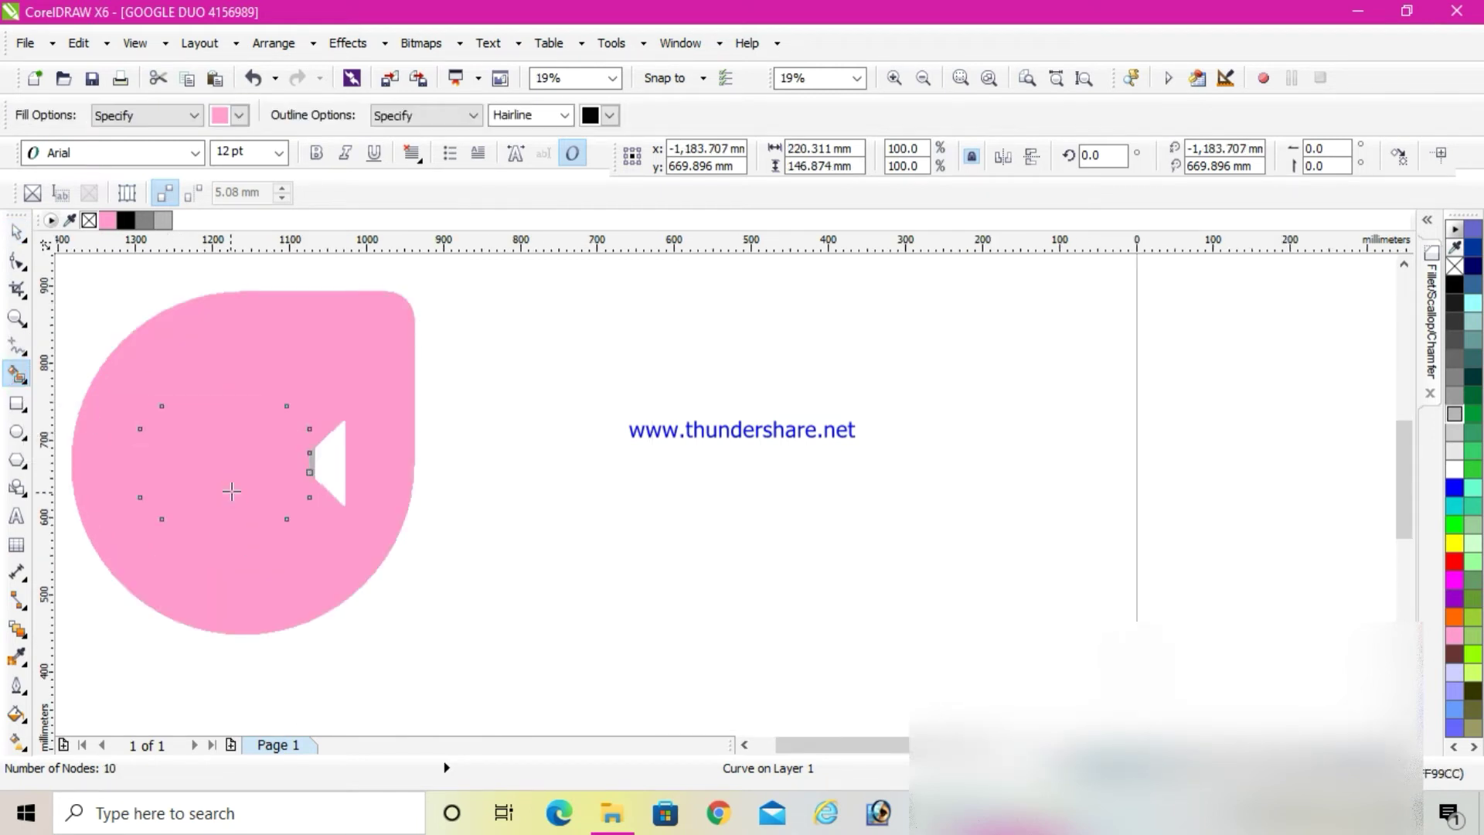
left_click(336, 460)
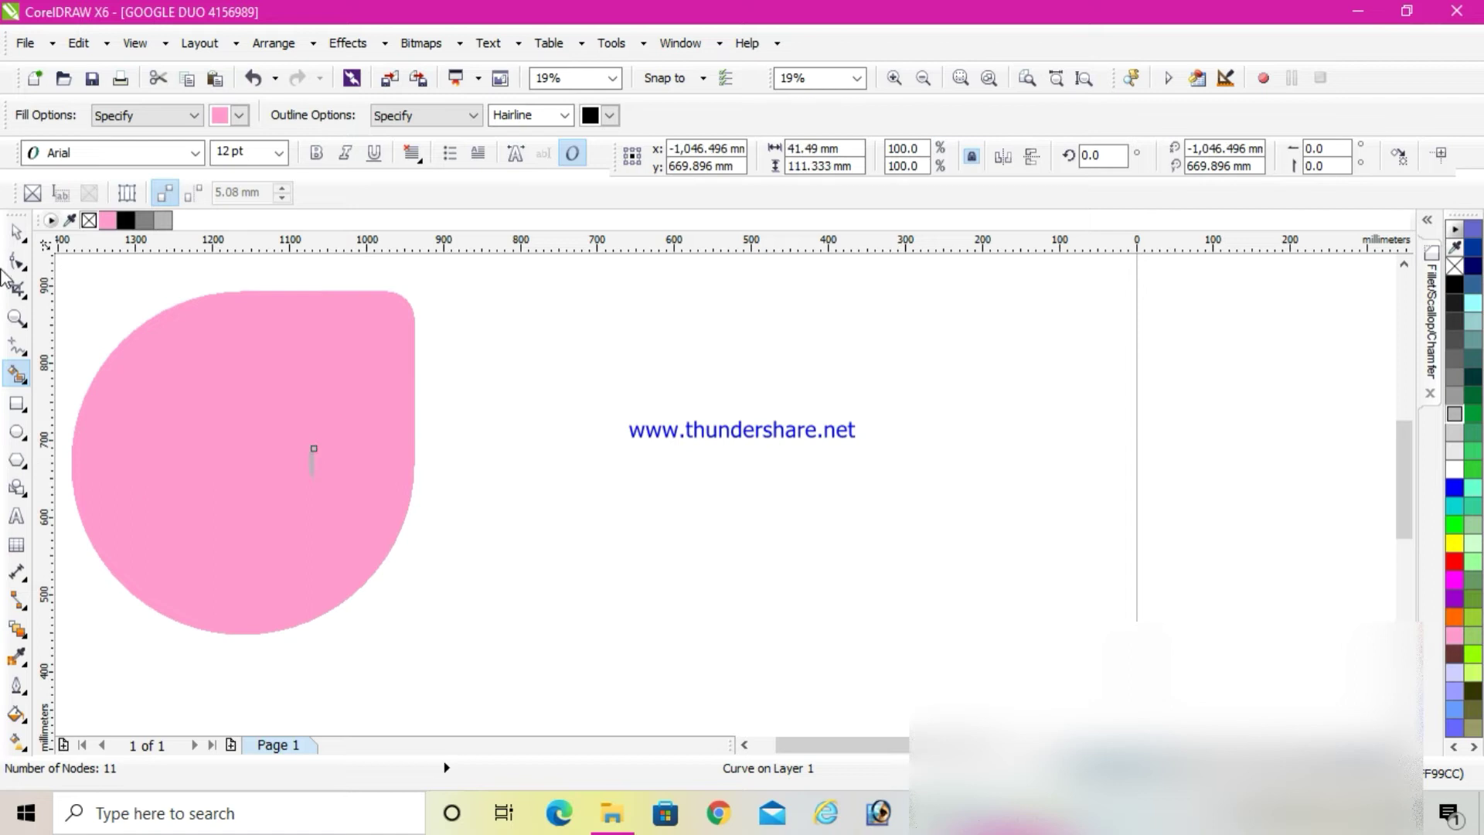
Select the camera body, connector and triangle together and fill them white.
left_click(16, 231)
left_click_drag(65, 376, 419, 543)
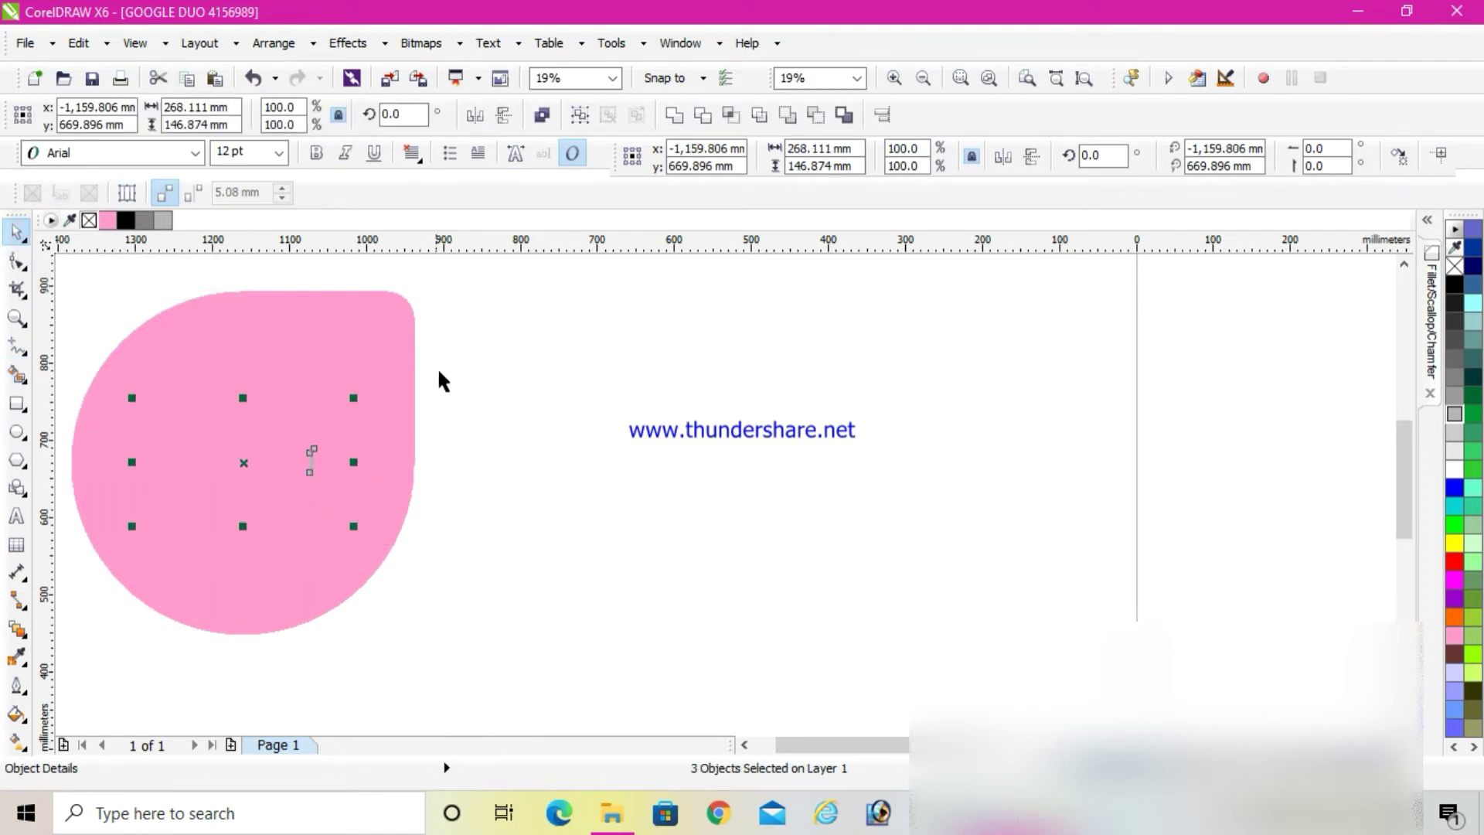
left_click(1455, 469)
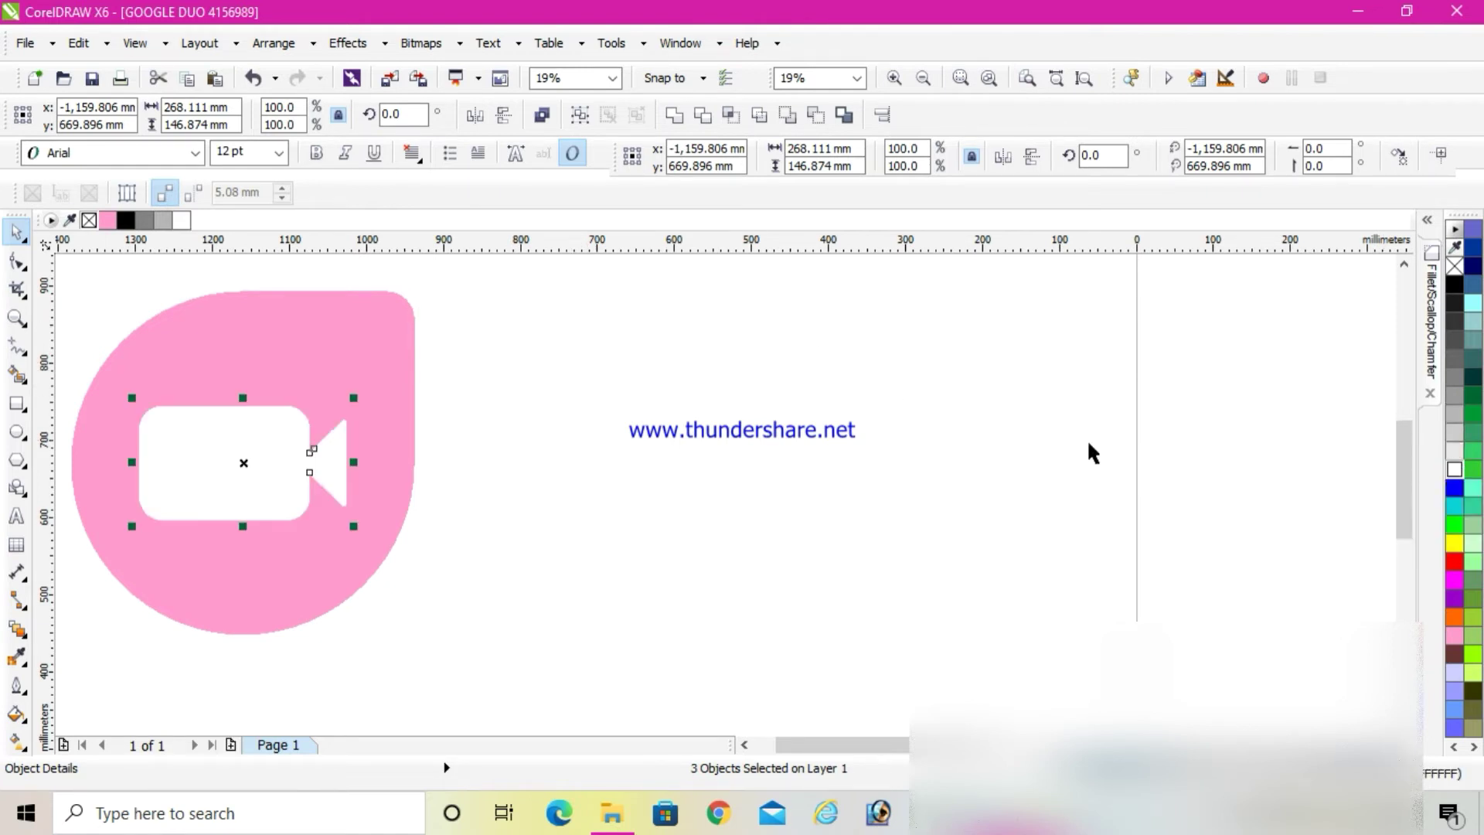
Recolour the narrow connector between the white camera body and triangle light grey.
left_click(822, 455)
scroll(293, 449, "up", 3)
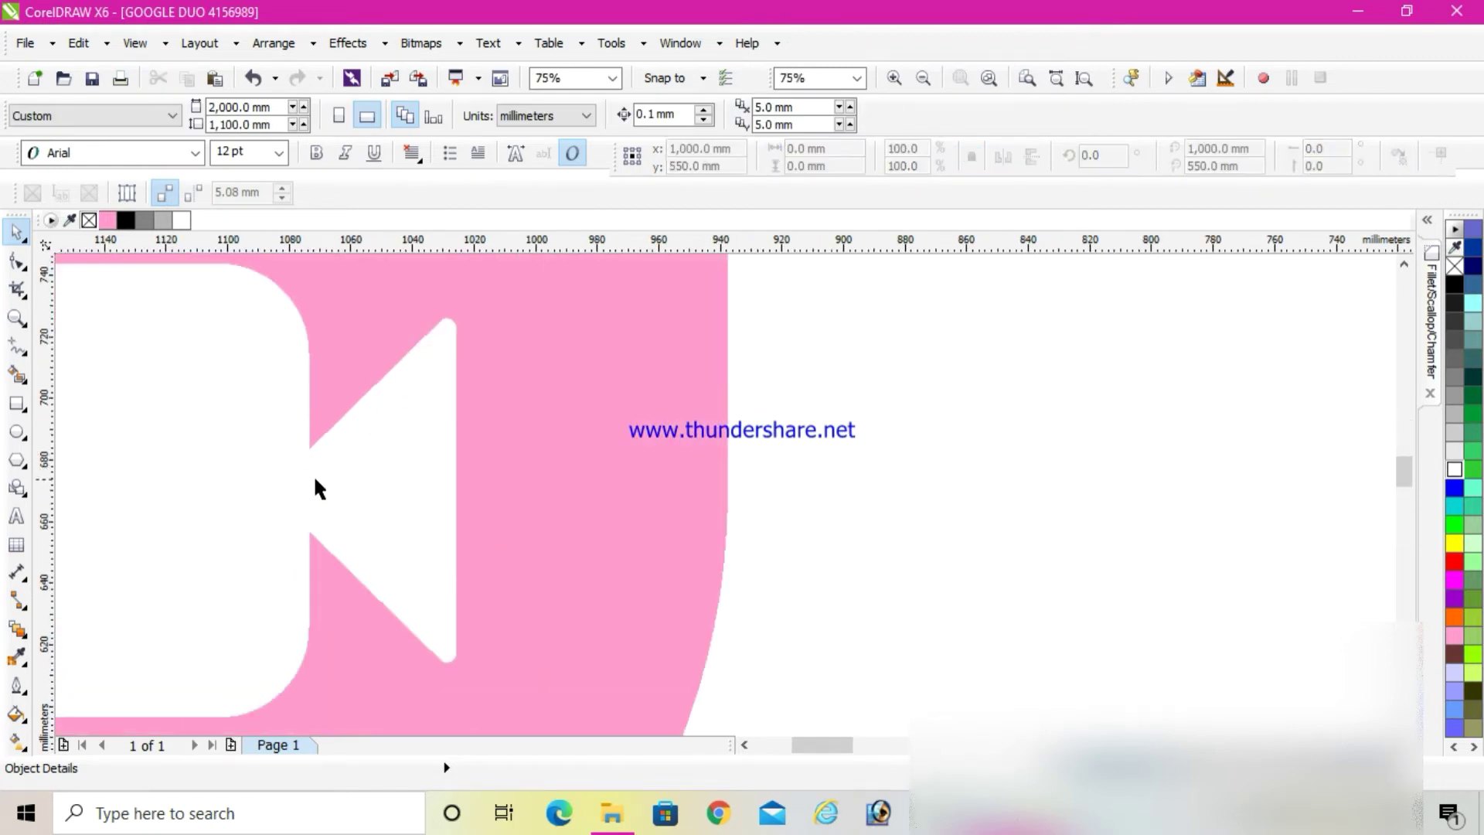
left_click(314, 478)
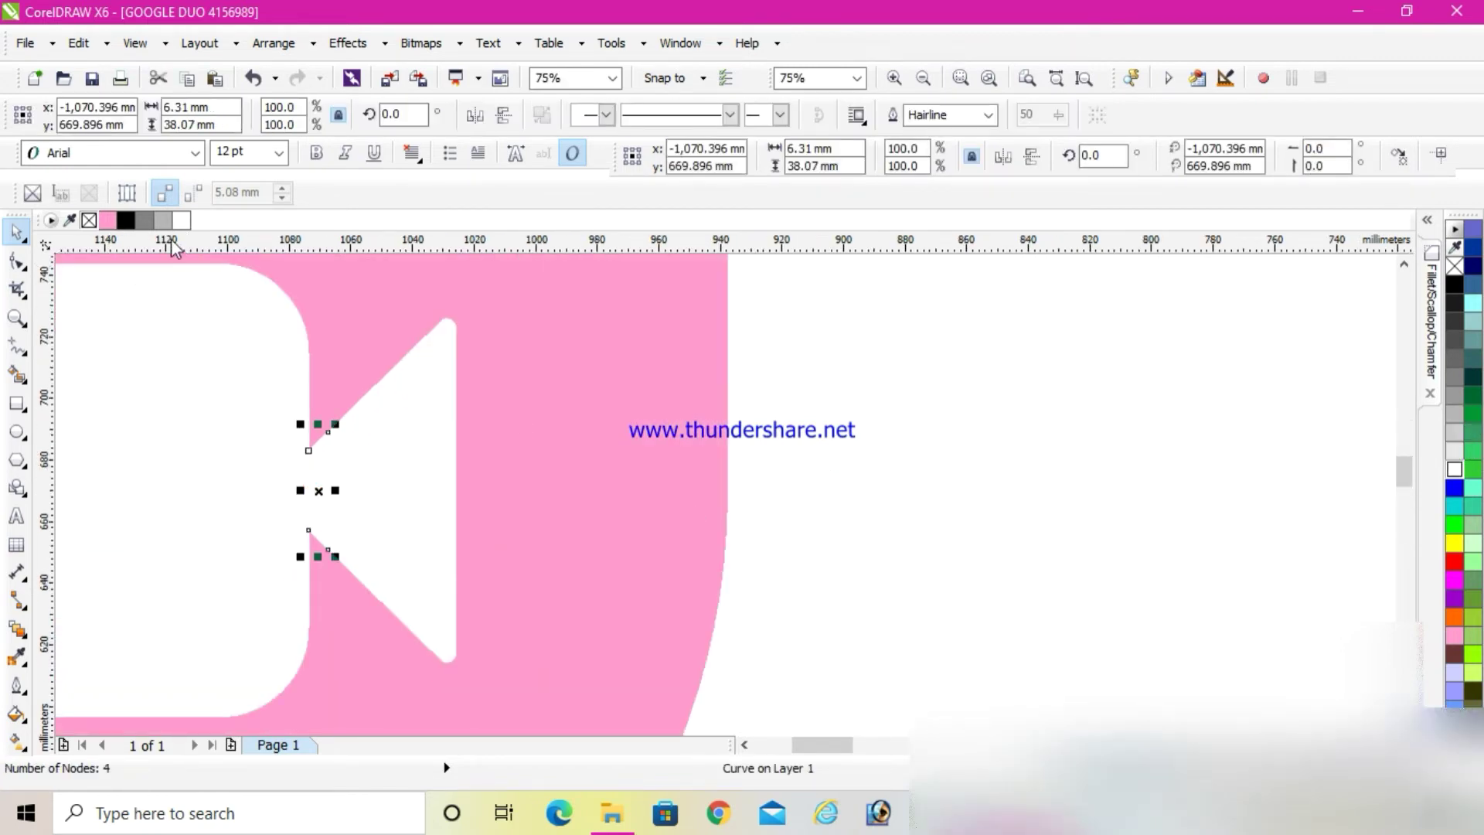
scroll(276, 506, "down", 3)
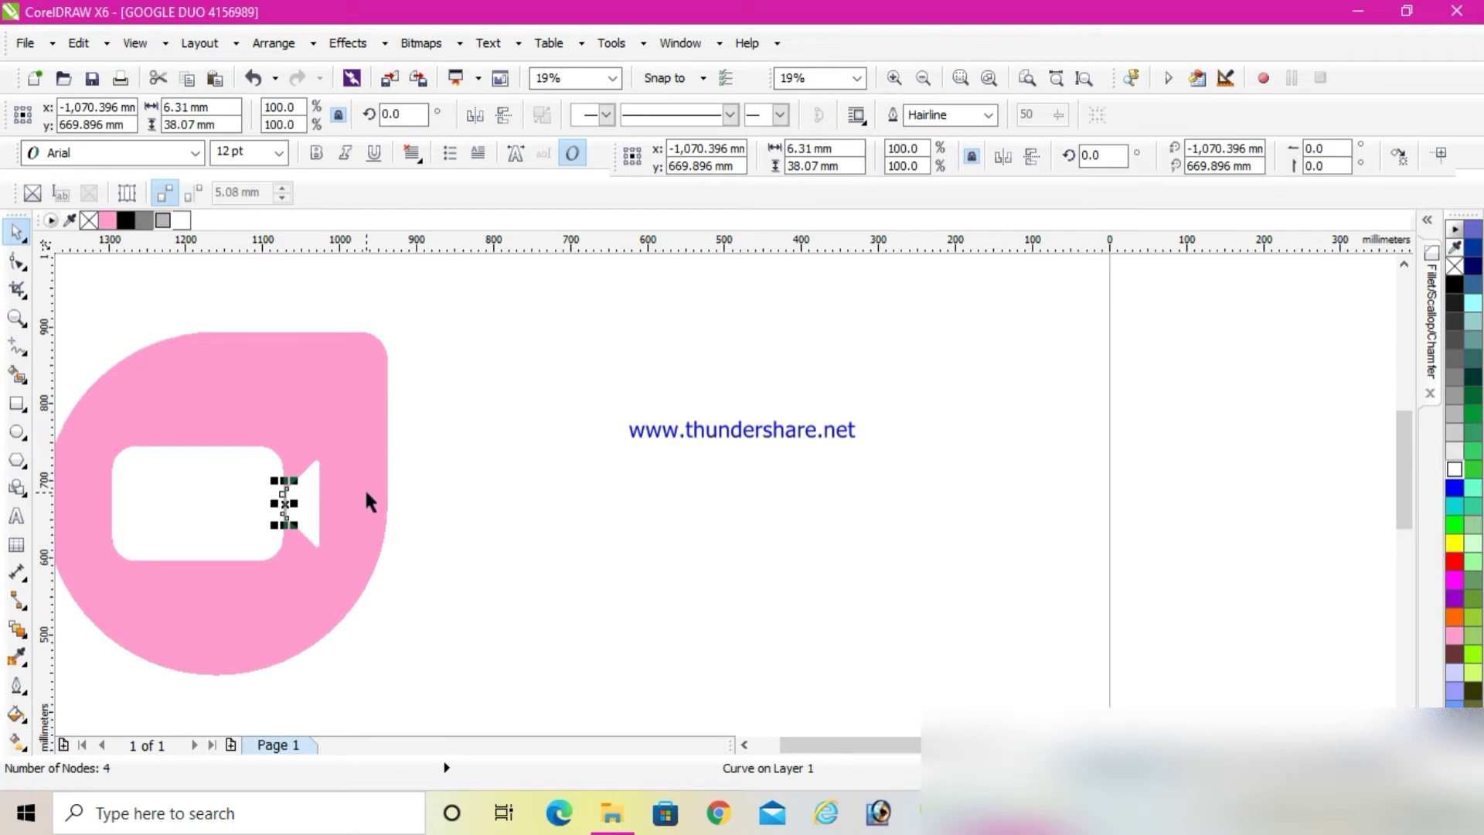
Group the camera body, connector and triangle into one object.
left_click(326, 514)
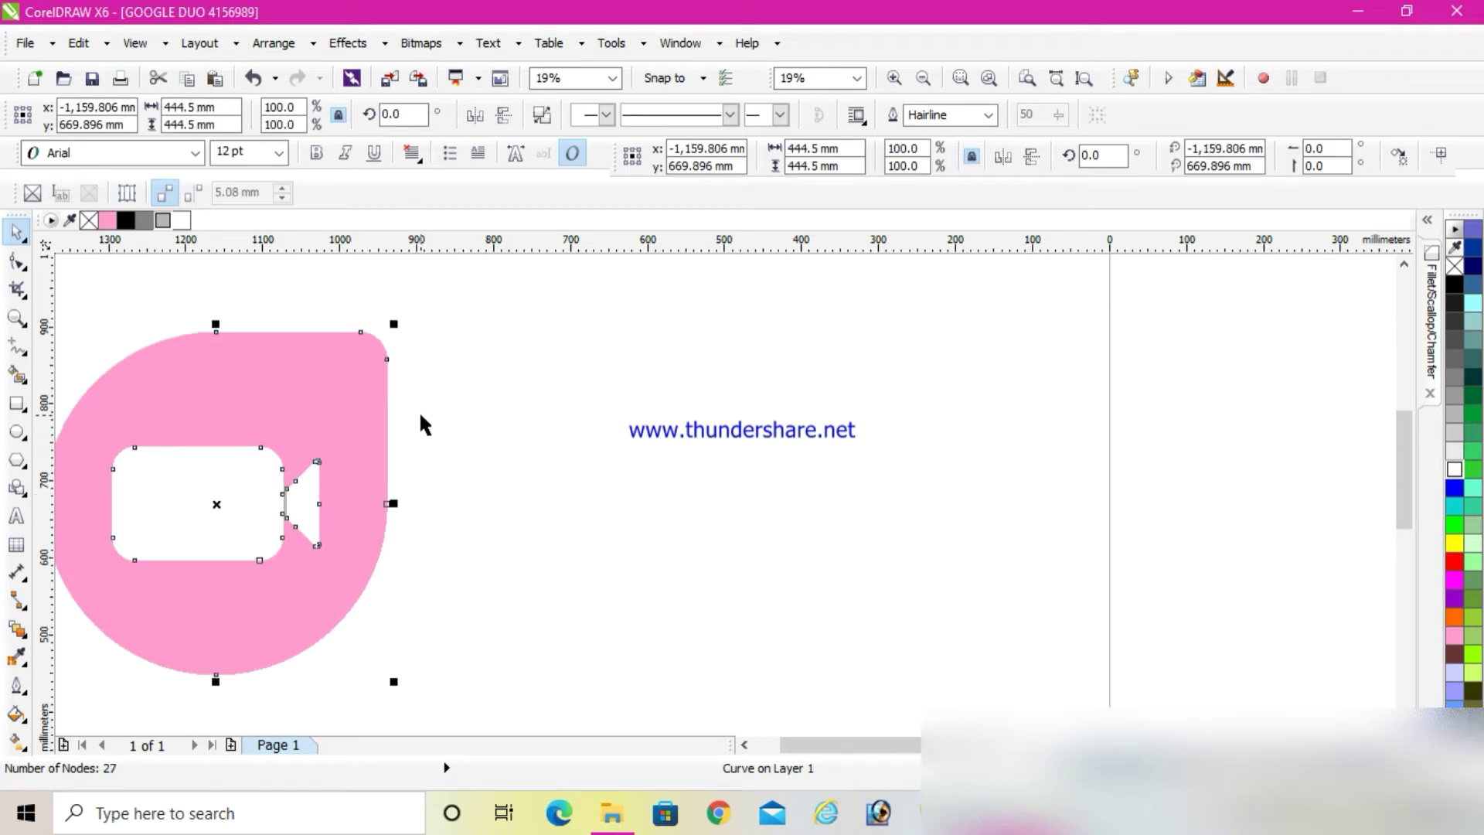
left_click_drag(424, 434, 199, 625)
scroll(379, 556, "right", 2)
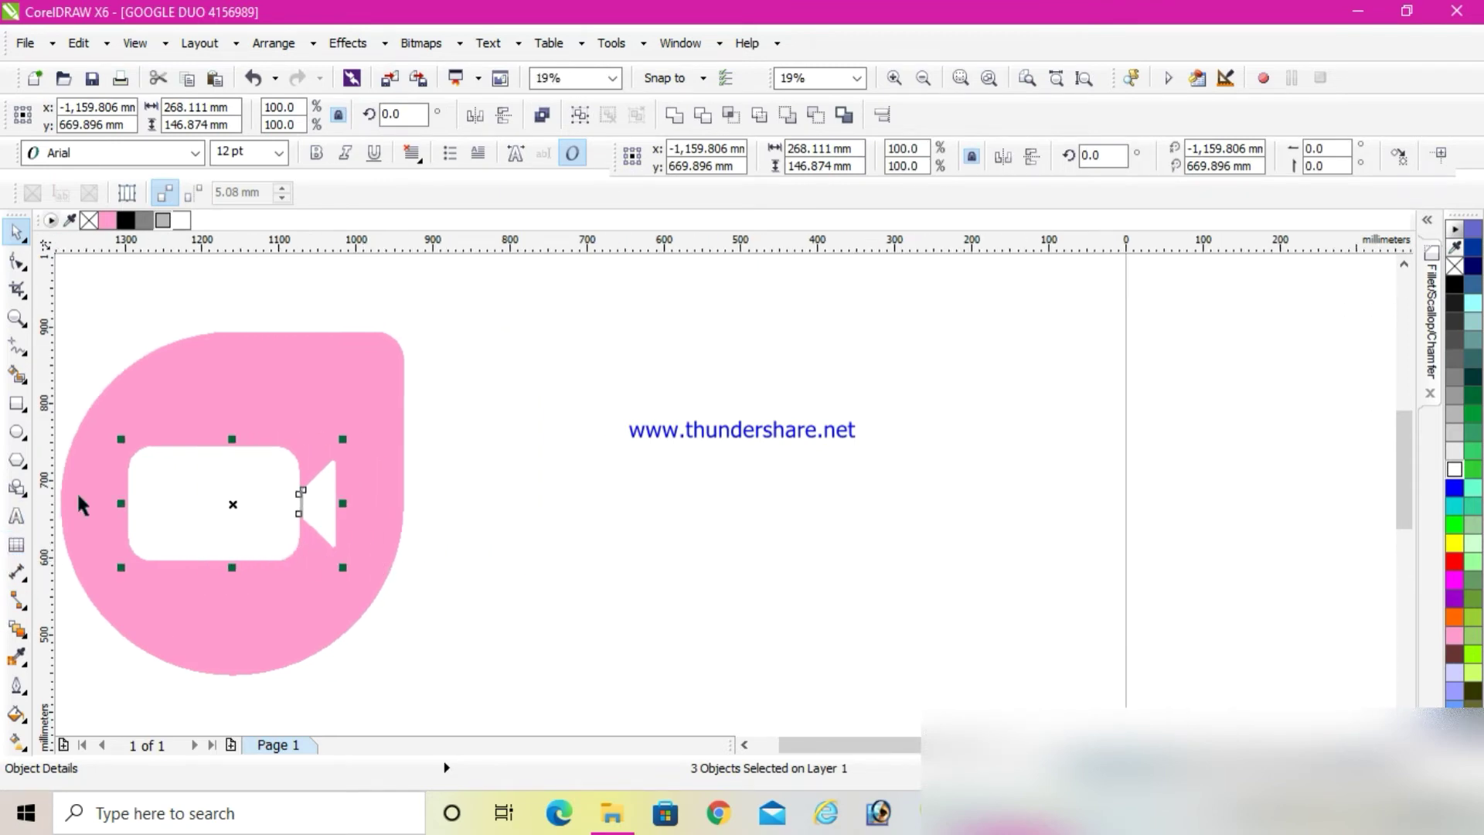
left_click(584, 121)
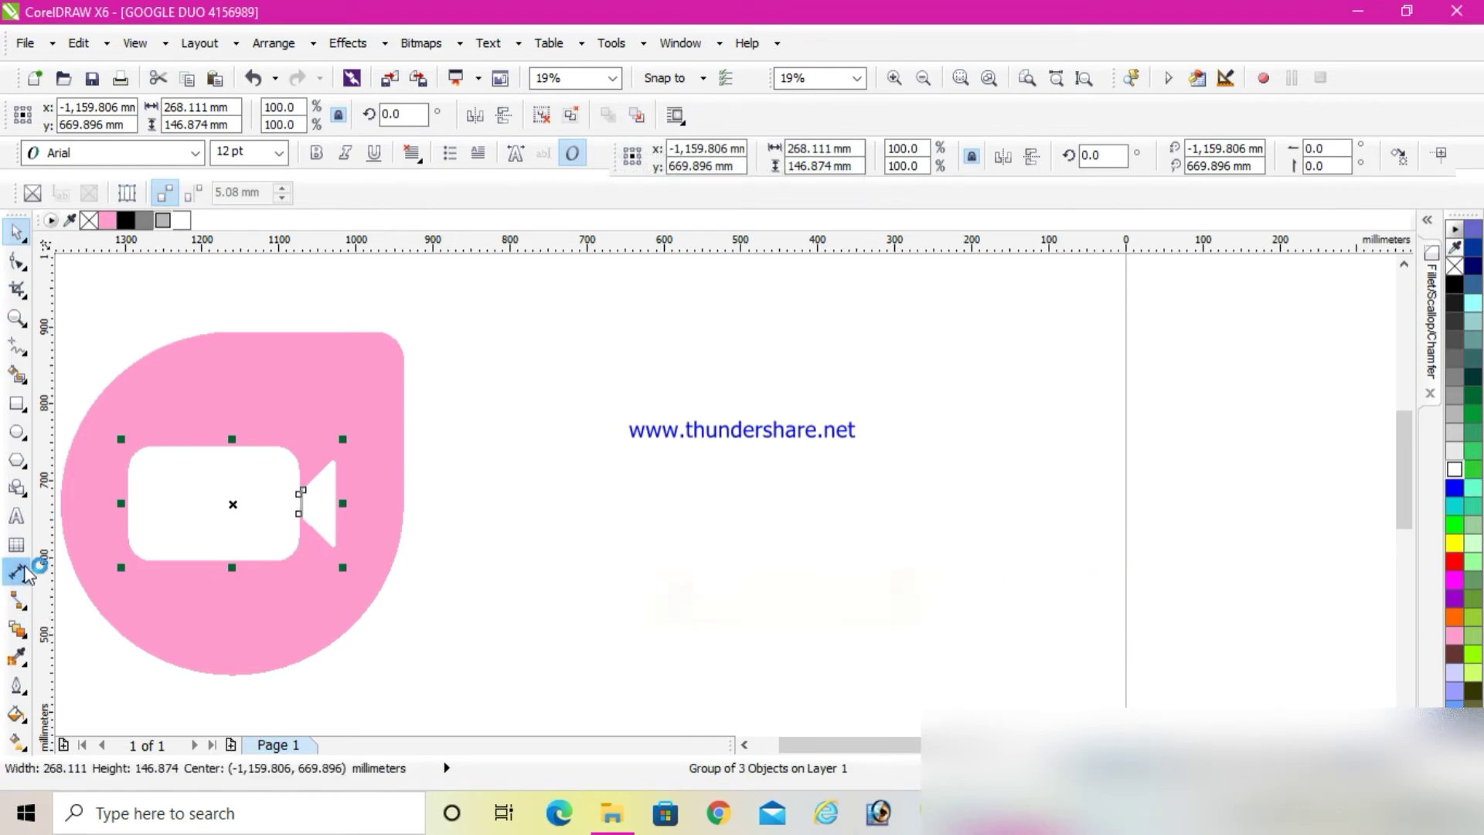
Add a drop shadow to the camera group, offset straight down by about 20 mm.
left_click(23, 633)
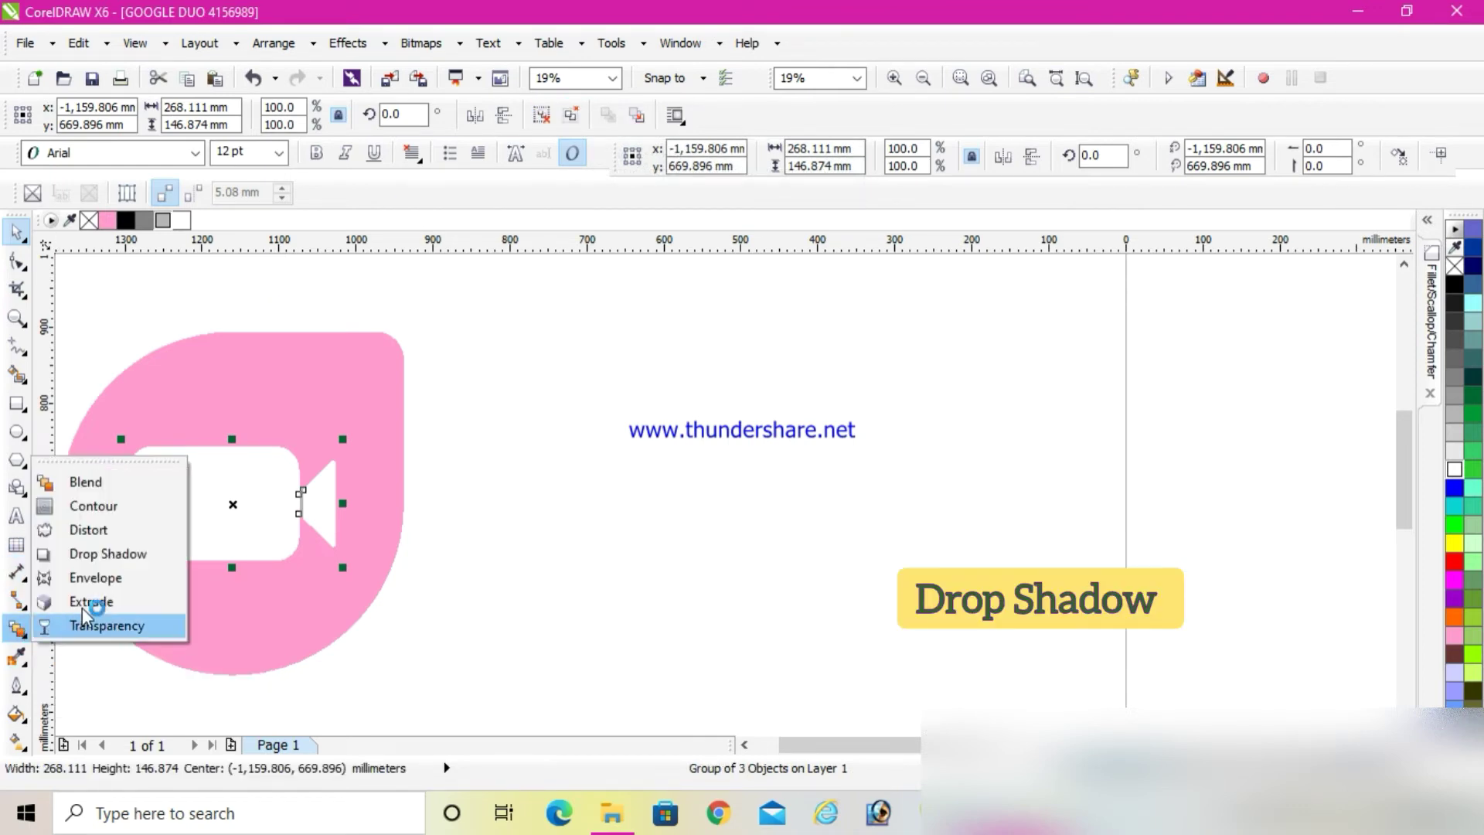
left_click(124, 554)
left_click_drag(232, 503, 241, 581)
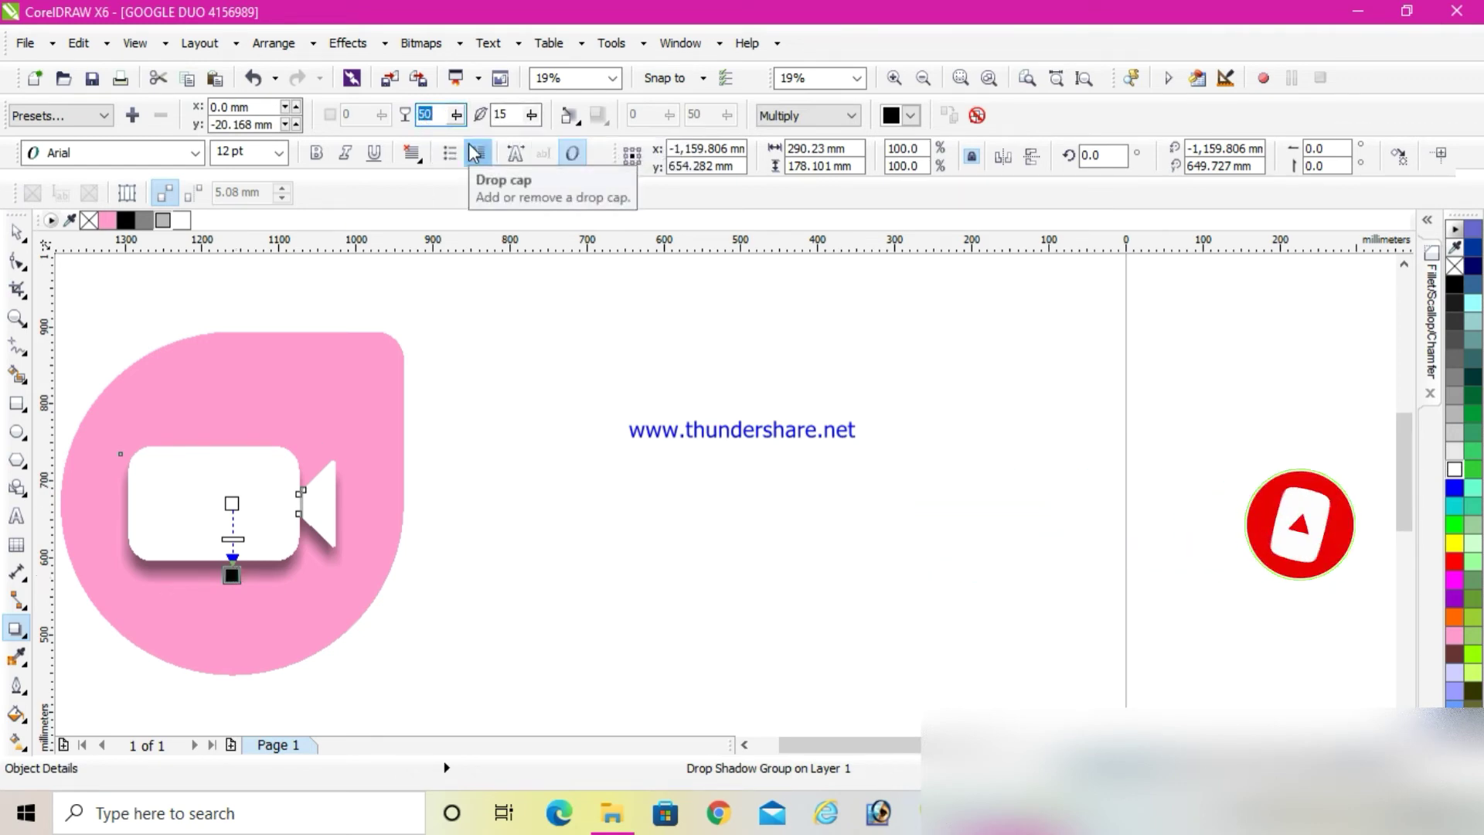
Set the camera's drop shadow opacity to 80 and its feathering to 2.
type("80")
key("Return")
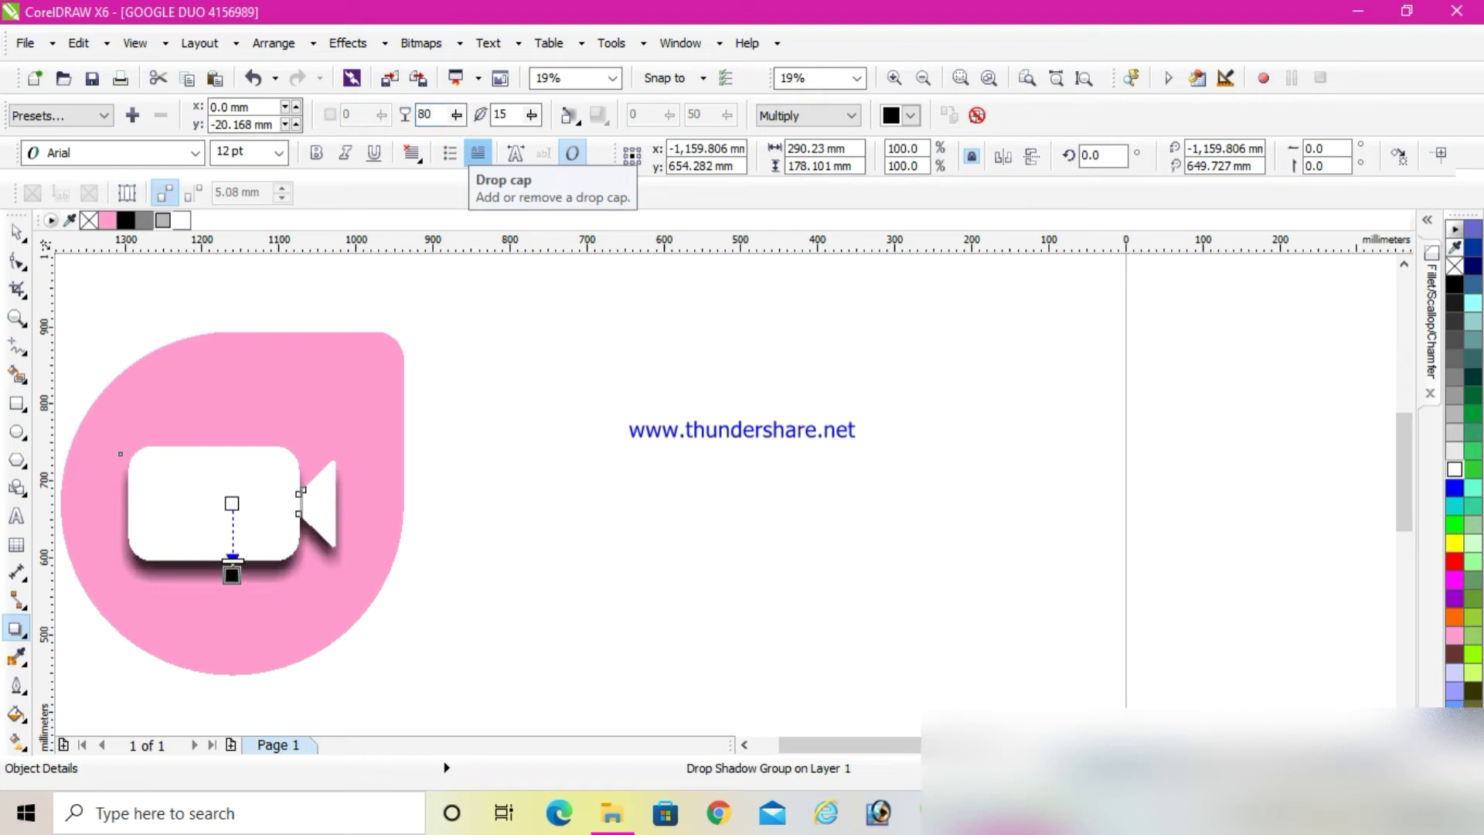
left_click(499, 116)
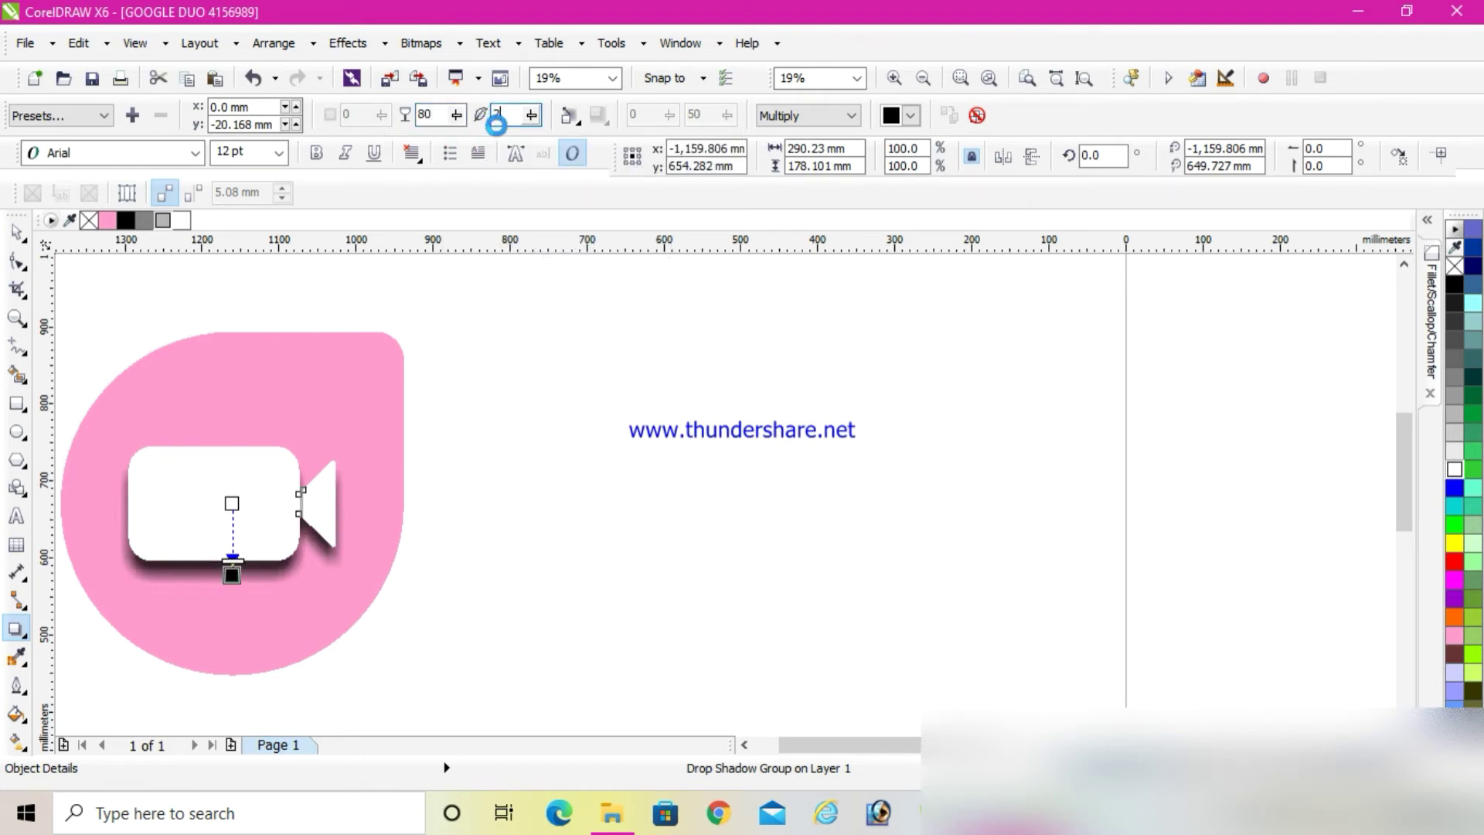
type("2")
key("Return")
Fill the pink logo background with a slightly darker shade of blue from the blue swatch's variations.
scroll(203, 591, "down", 3)
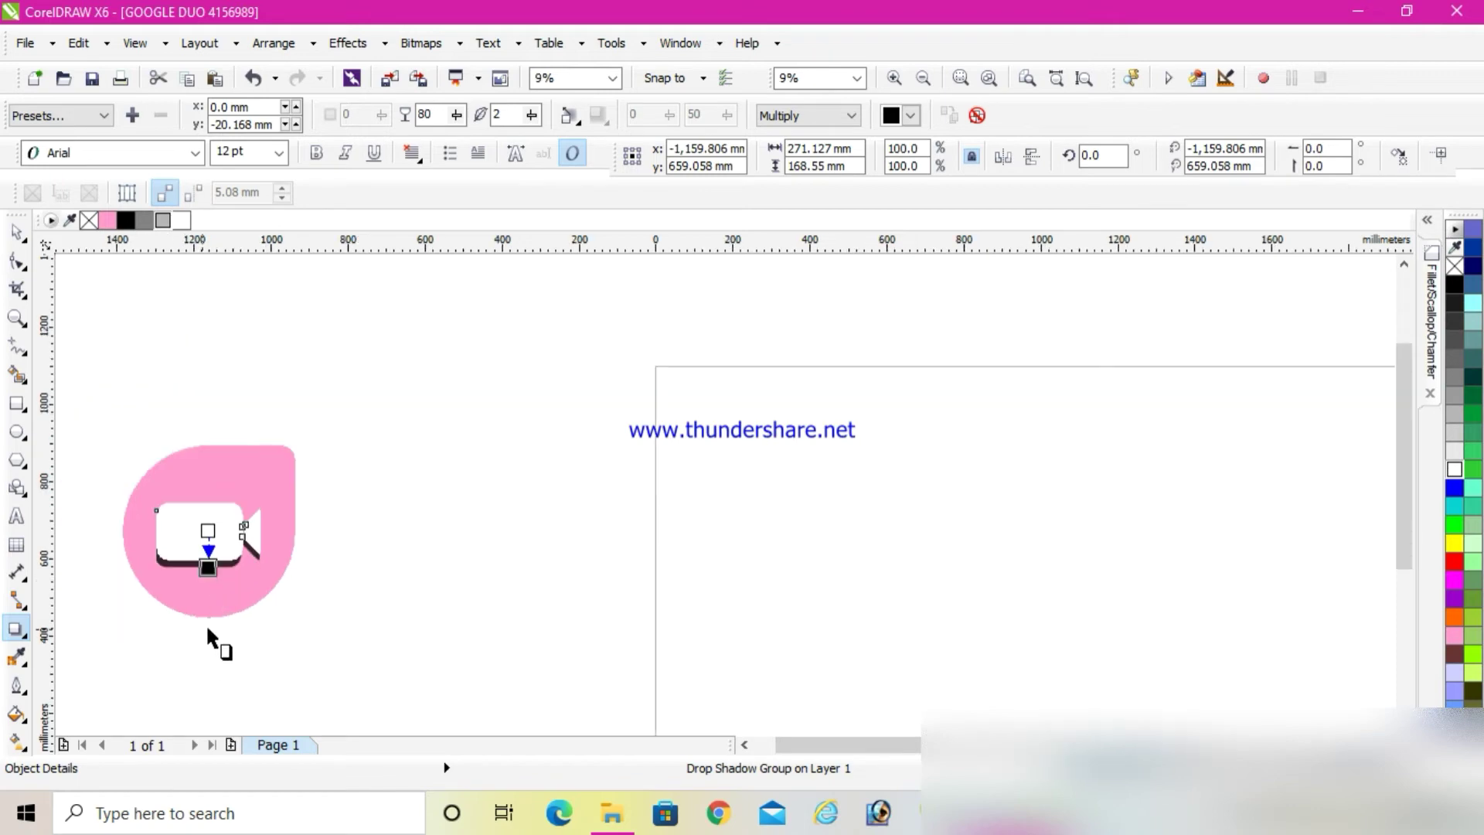
left_click(217, 610)
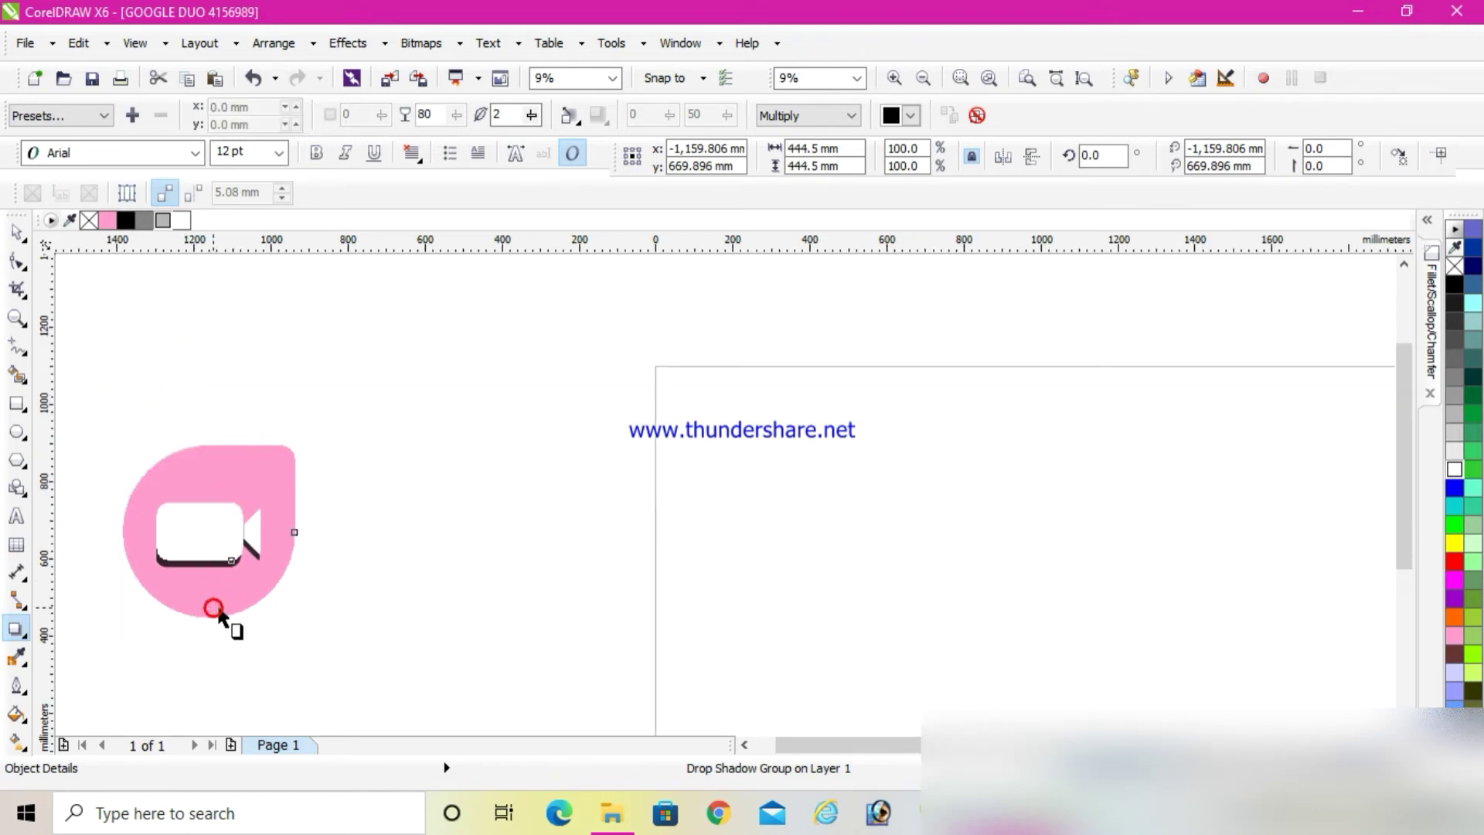
left_click(1456, 495)
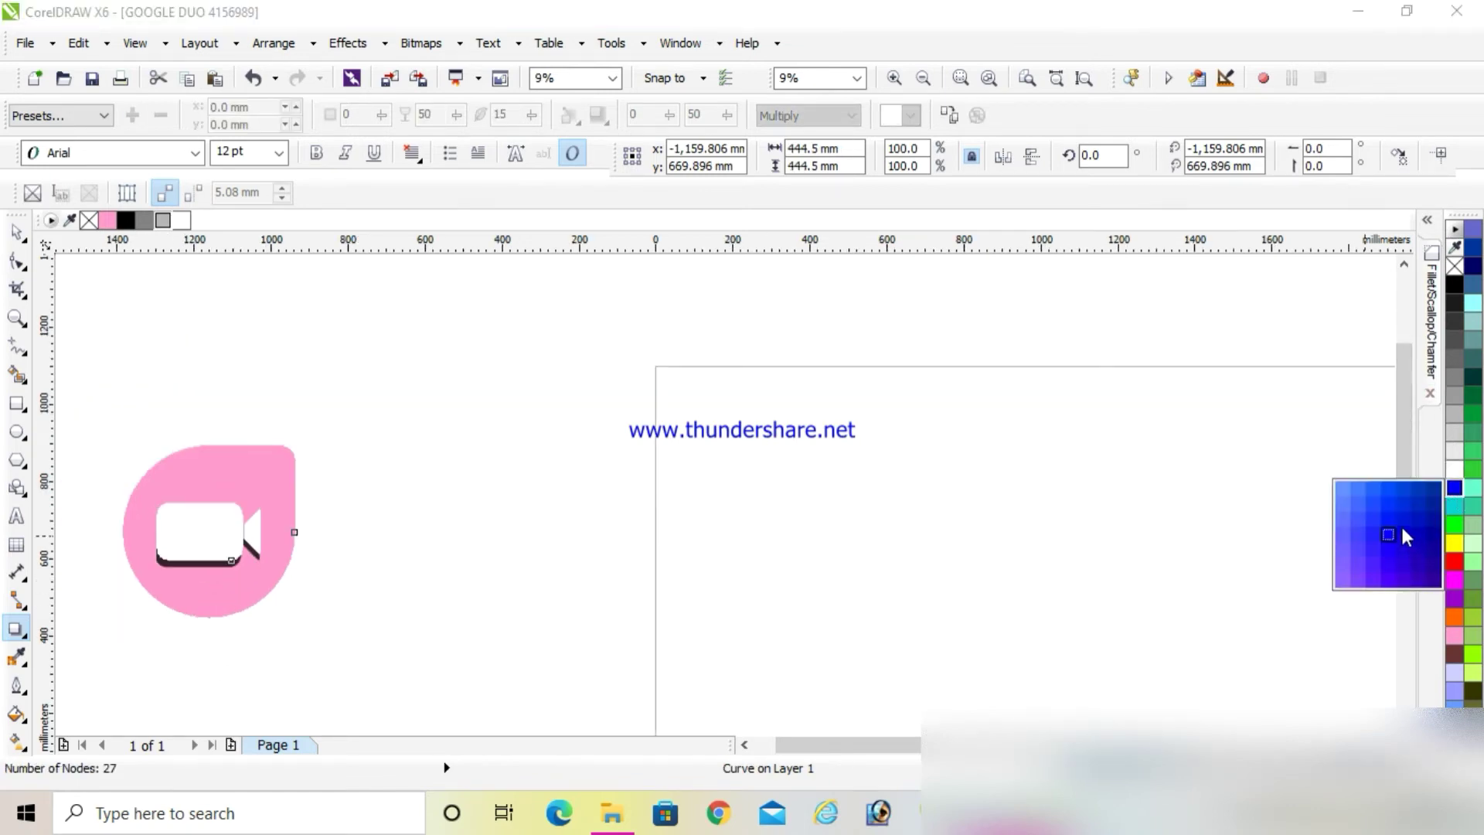
left_click(1407, 518)
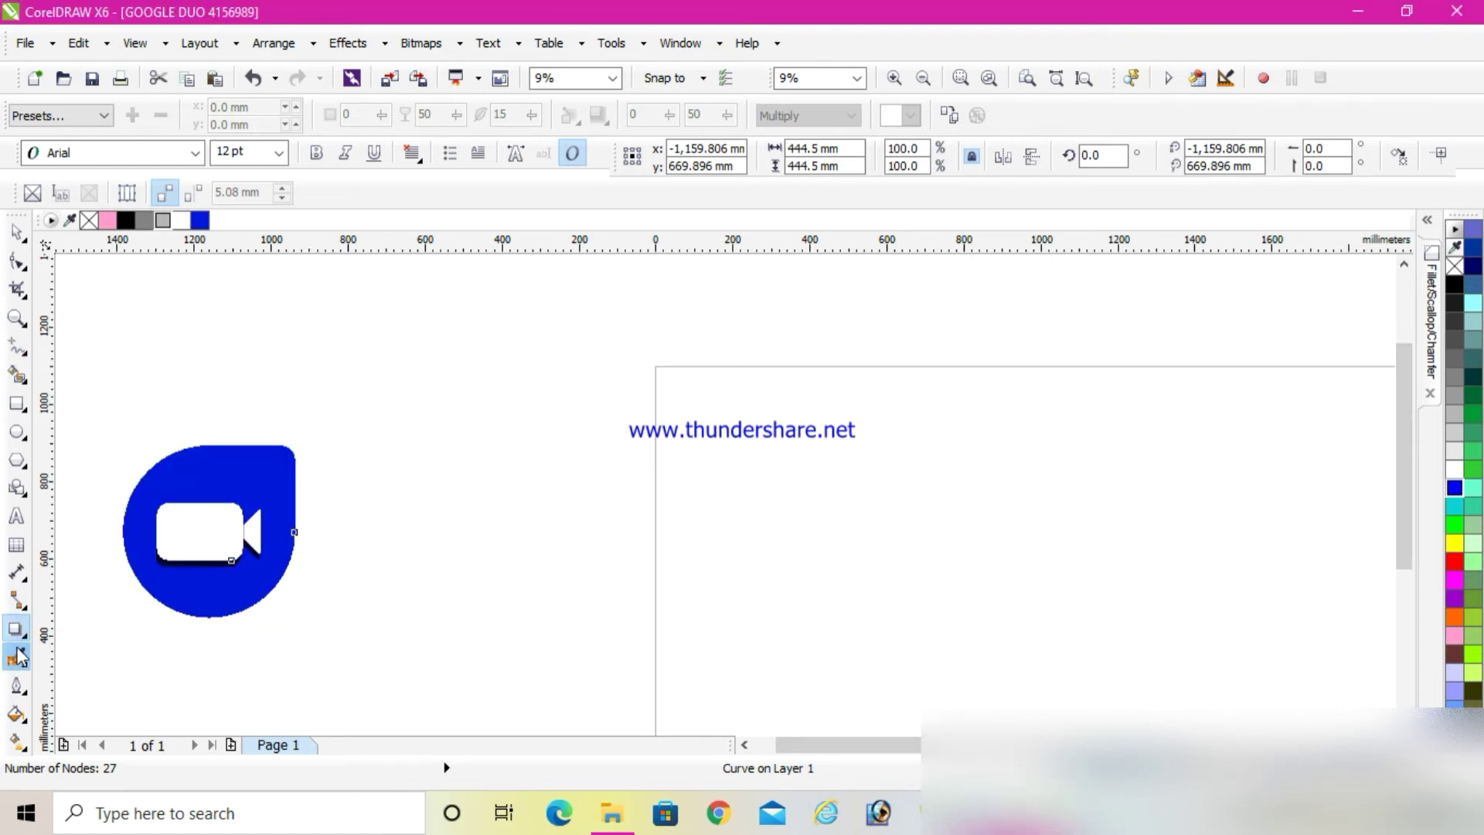
Add the artistic text "GOOGLE DUO" in Arial Black below the logo.
left_click(16, 516)
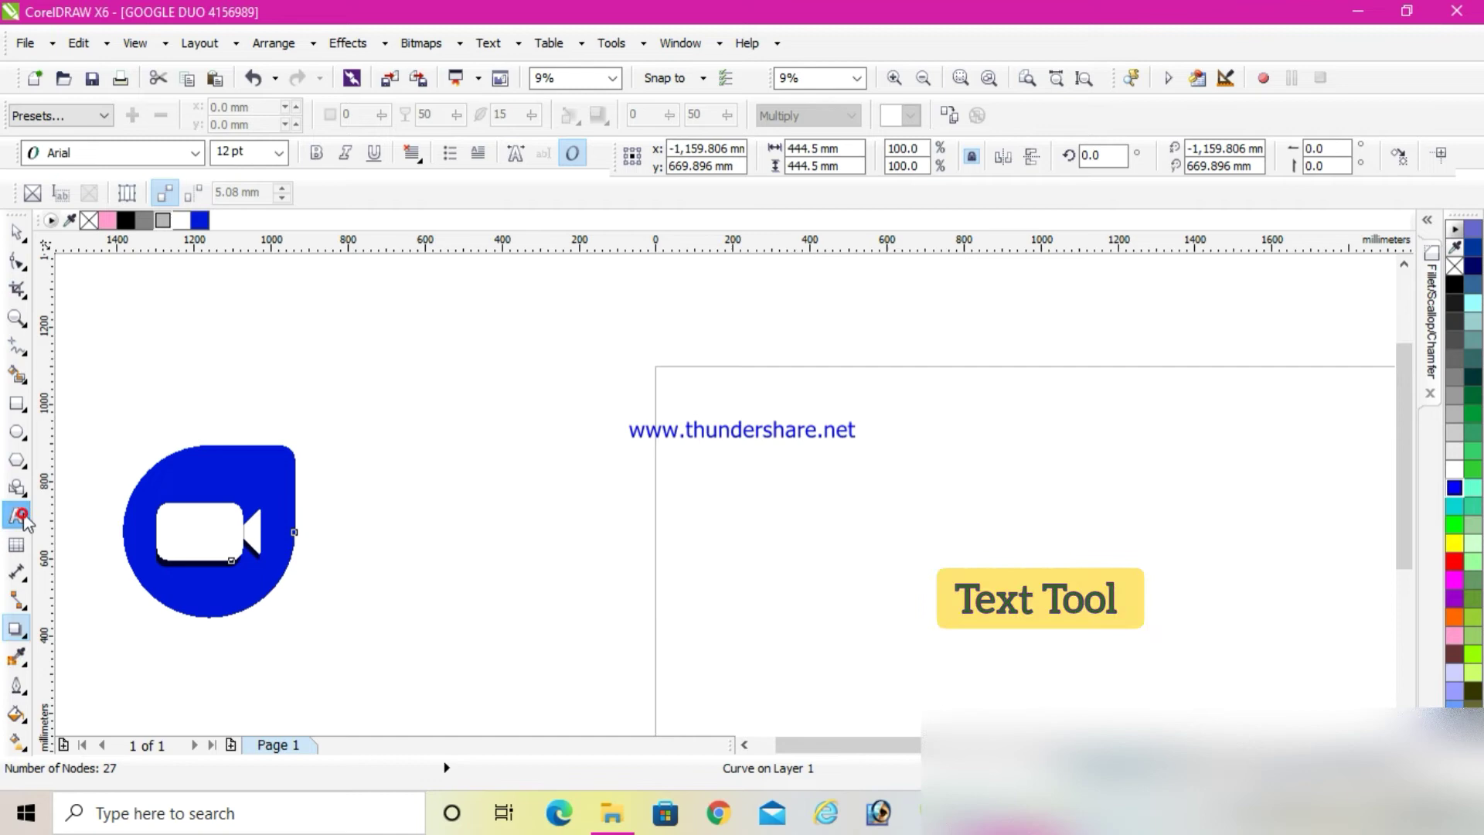
left_click(130, 685)
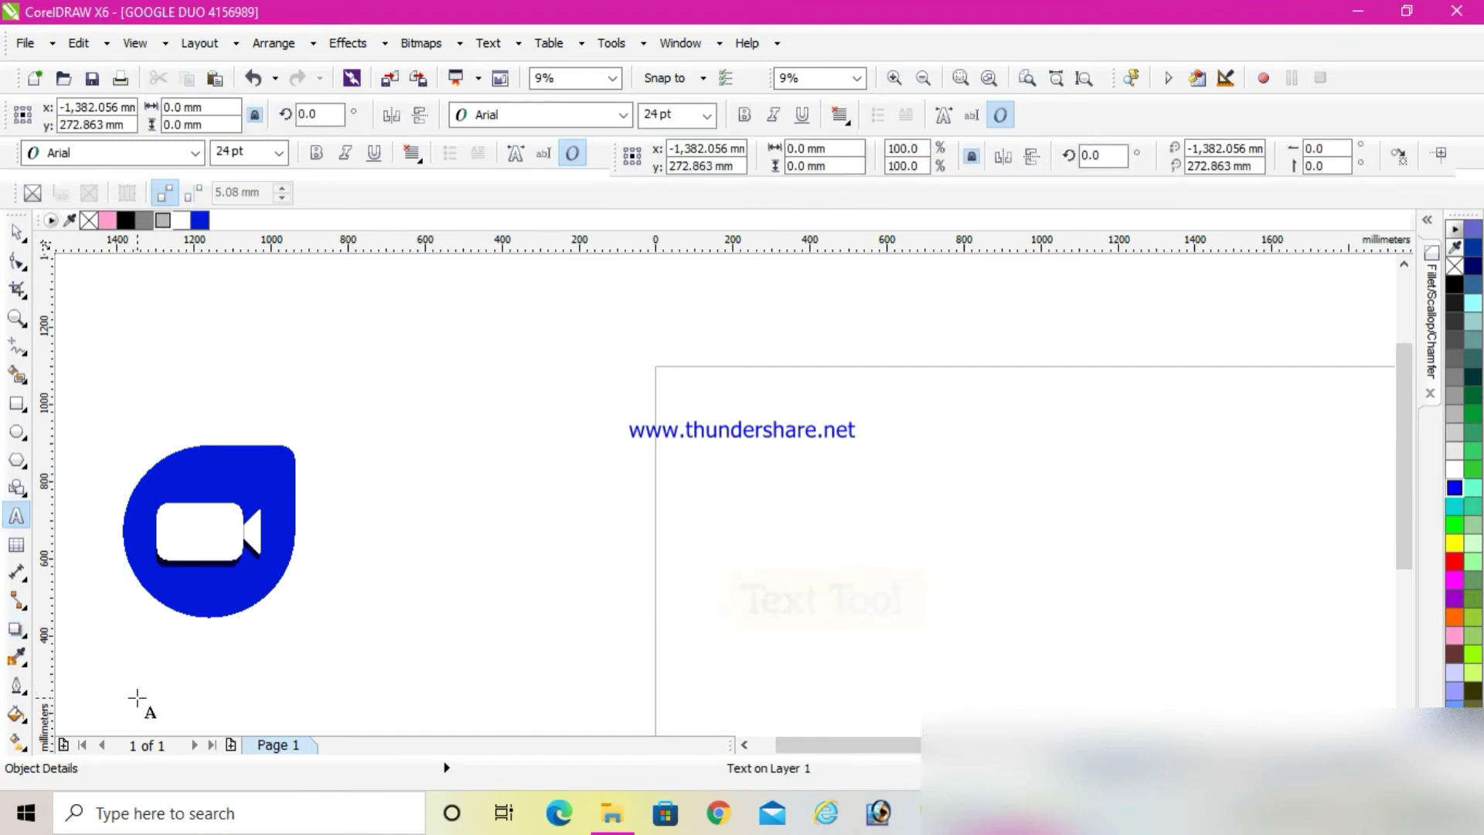
left_click(607, 118)
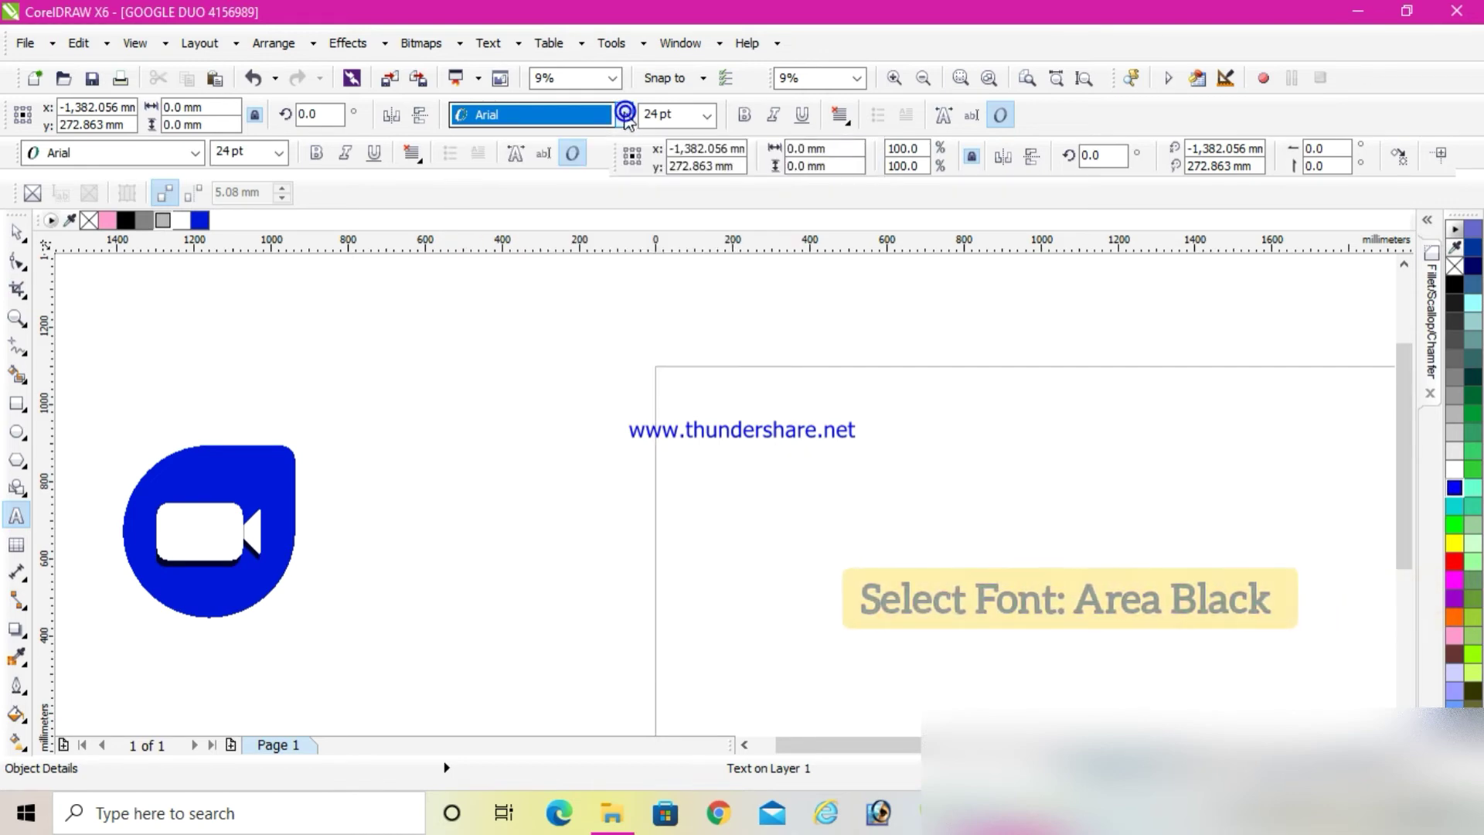
left_click(625, 115)
left_click(598, 160)
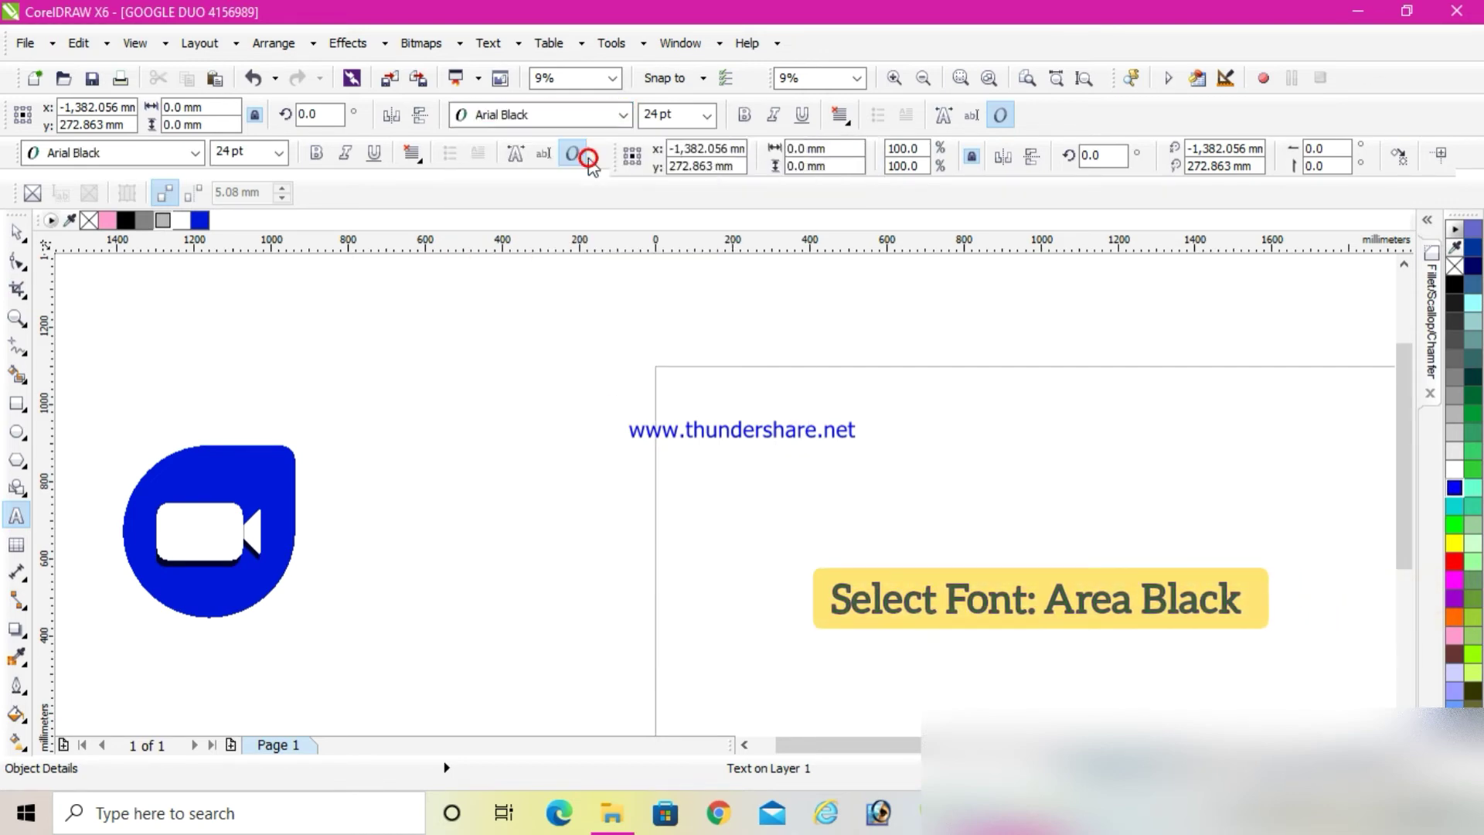
left_click(124, 682)
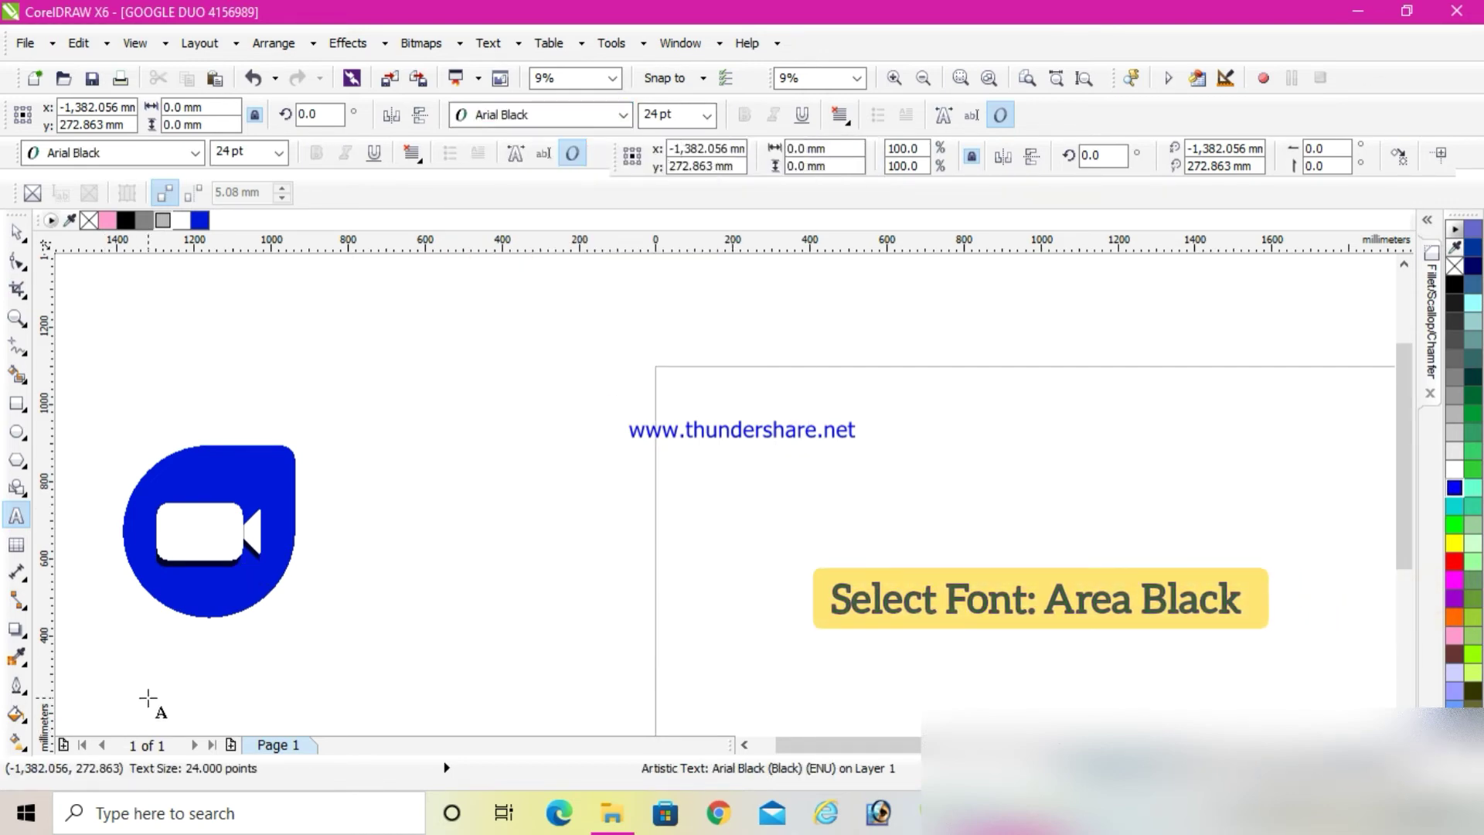
type("GOOGLE DUO")
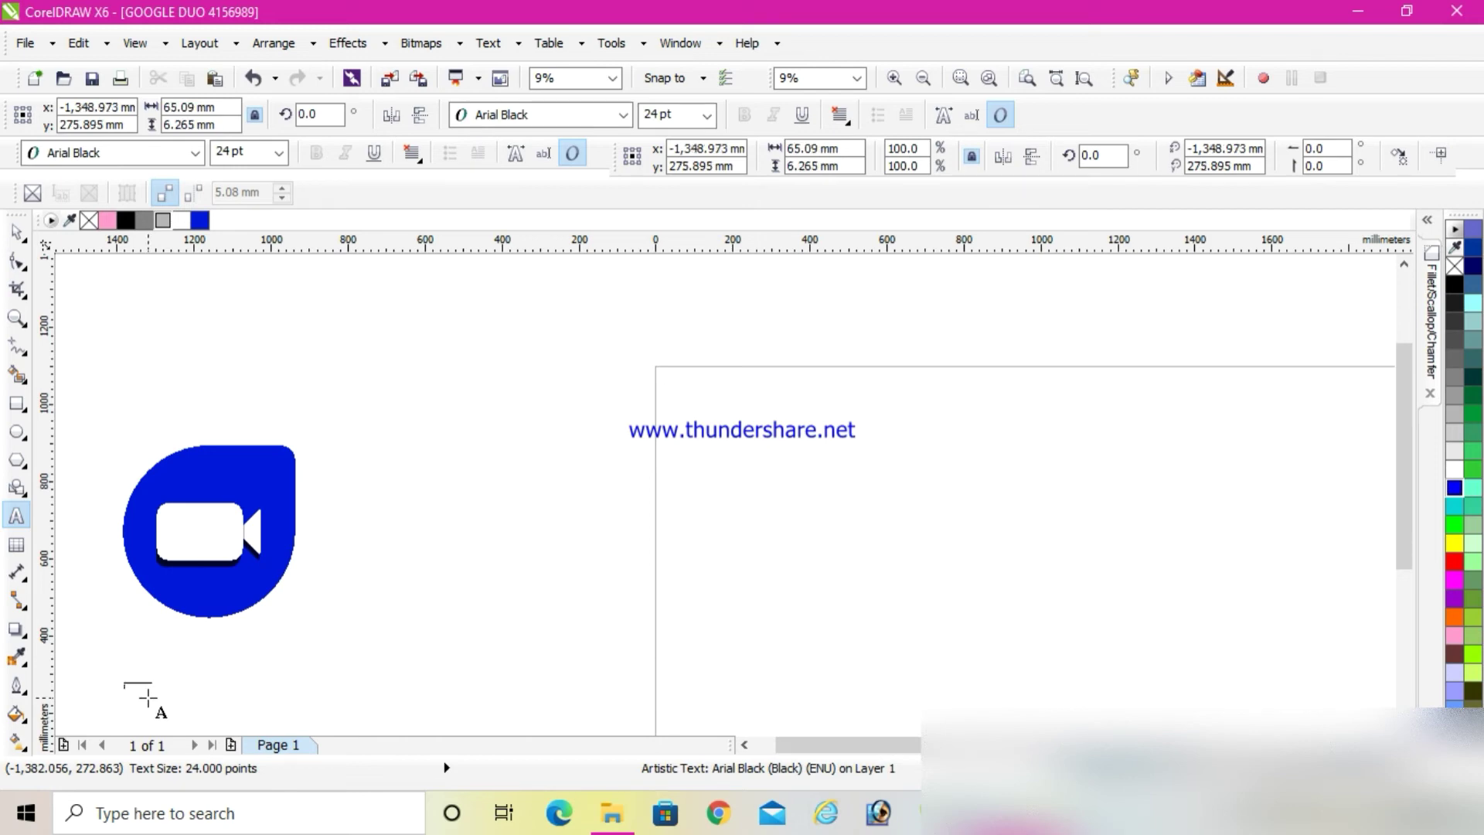
Enlarge the GOOGLE DUO text to about 646 mm wide beneath the logo and fill it with the logo's blue.
key("ctrl+space")
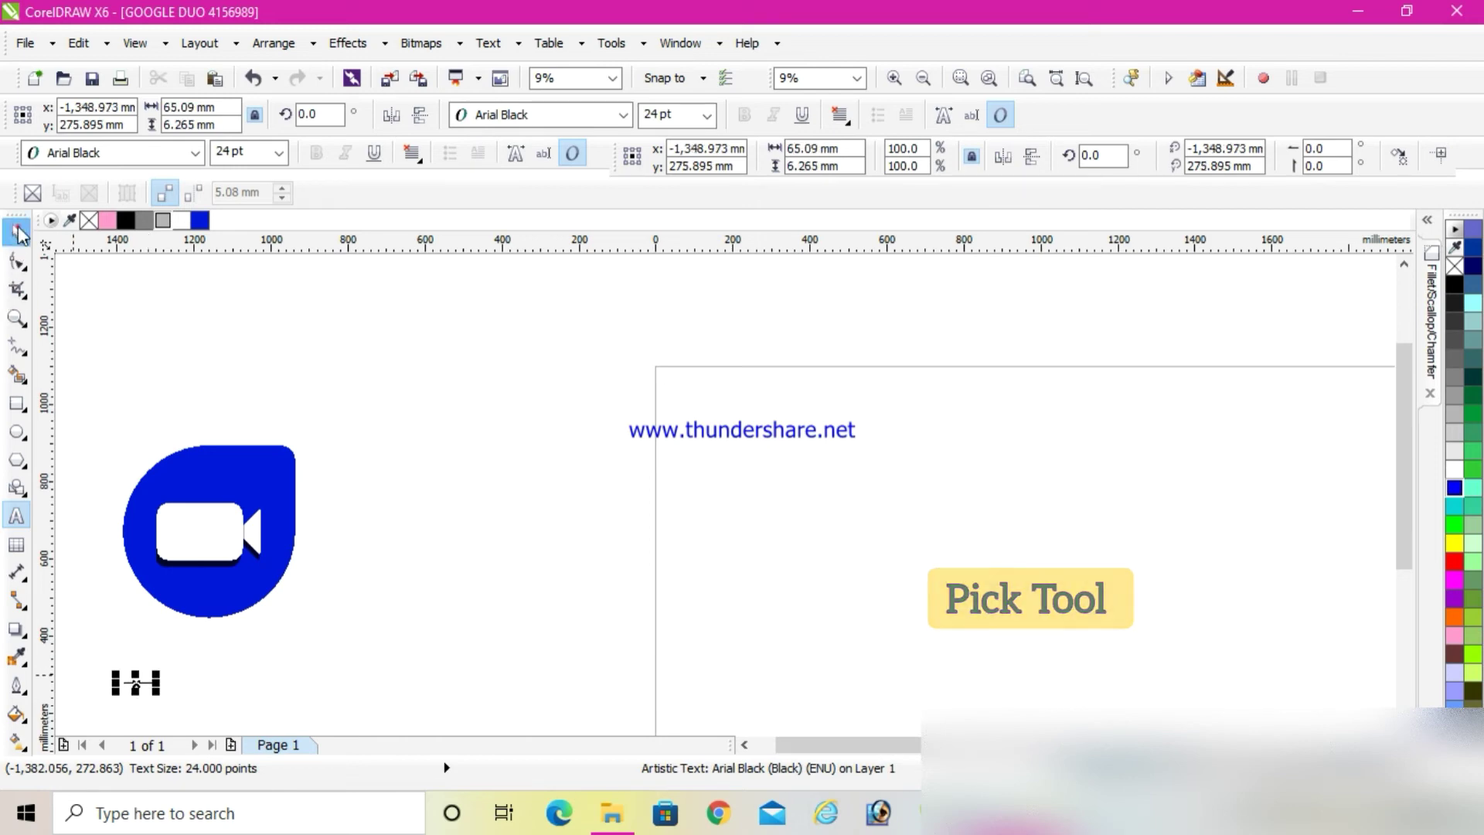
left_click_drag(160, 670, 215, 664)
scroll(220, 646, "down", 2)
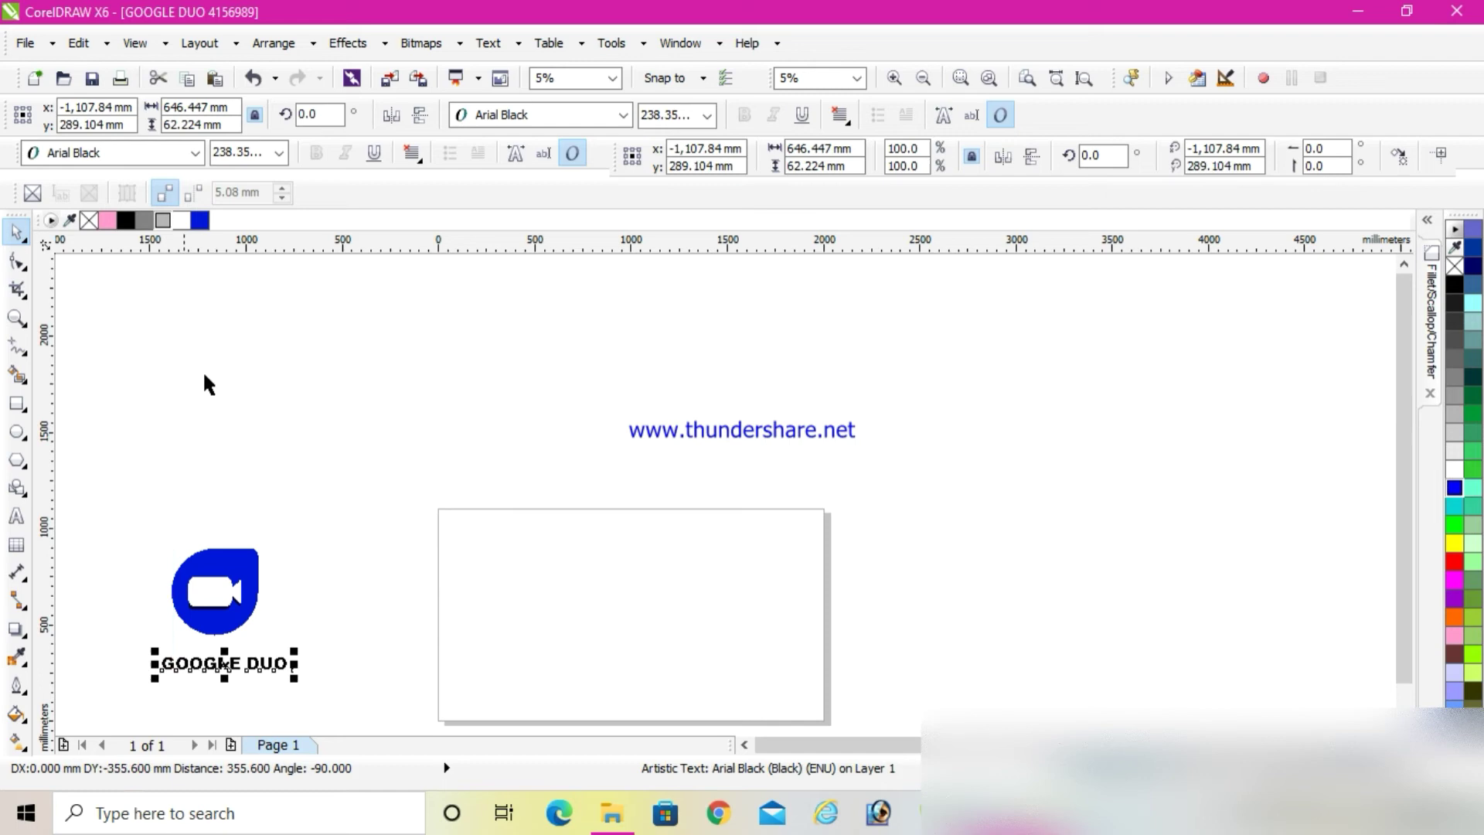
left_click(203, 223)
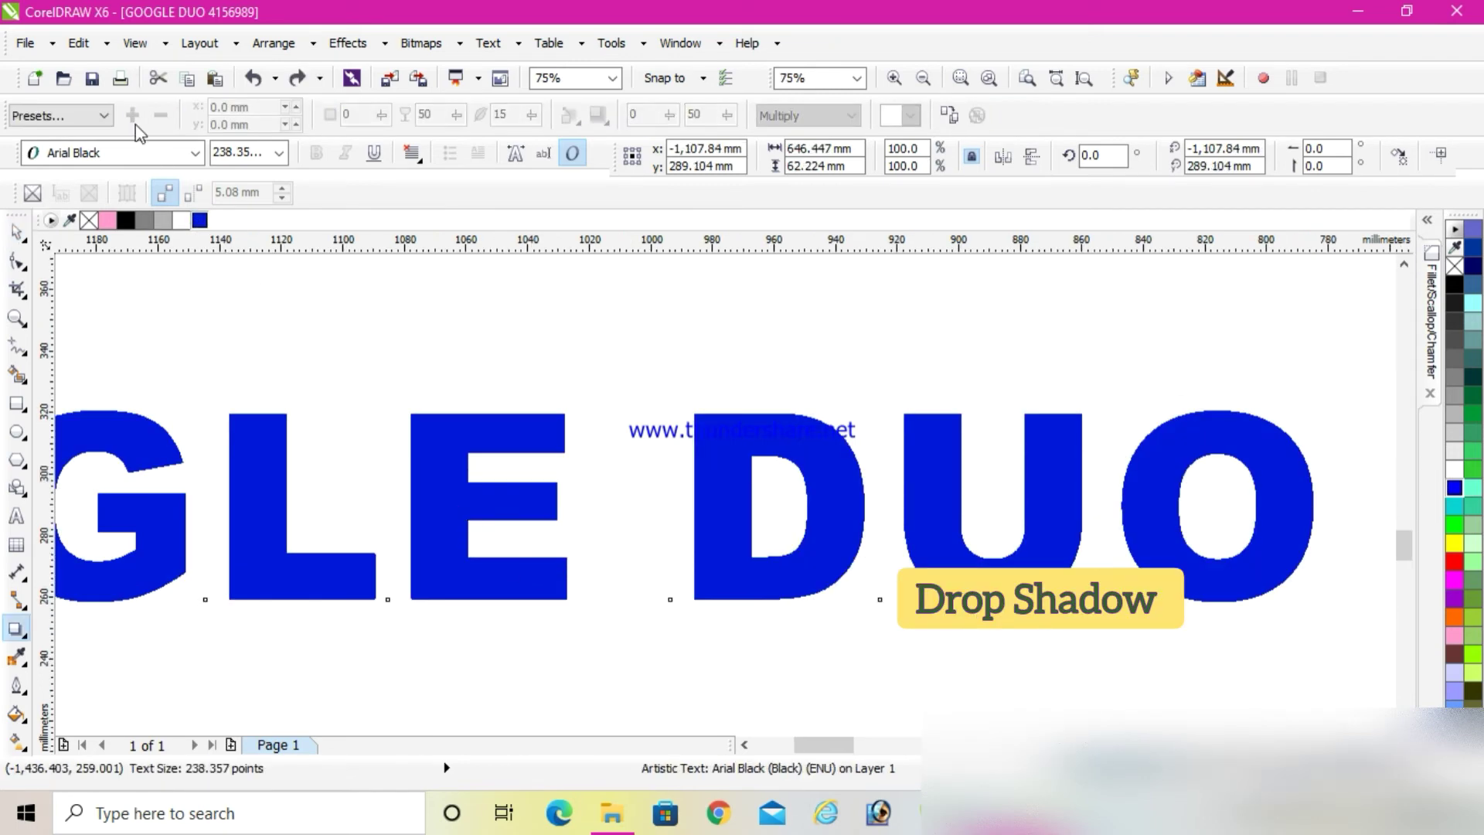
Apply the Flat Bottom Right drop shadow preset to the GOOGLE DUO text and set its opacity to 80.
left_click(108, 116)
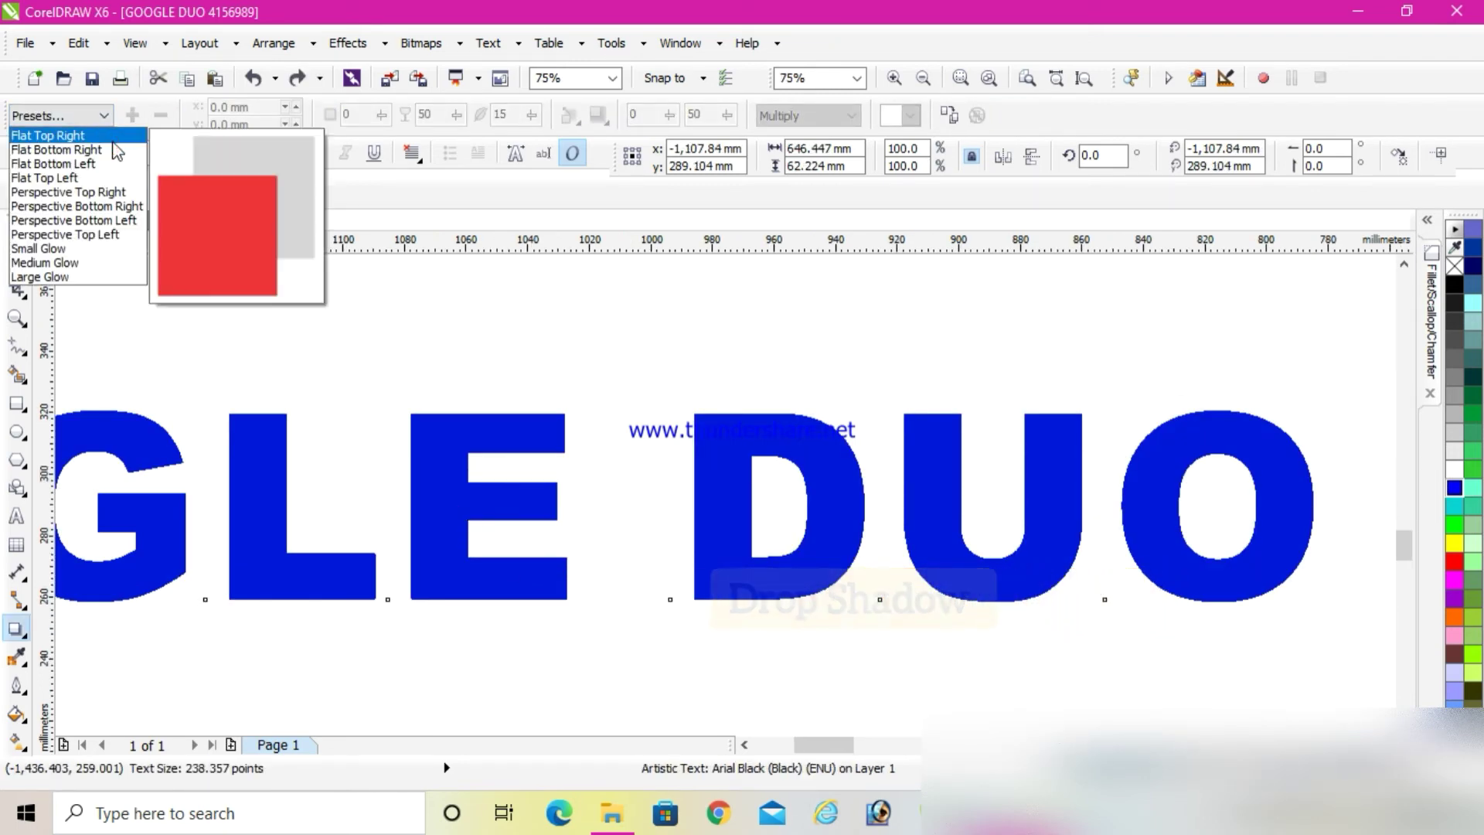
left_click(112, 152)
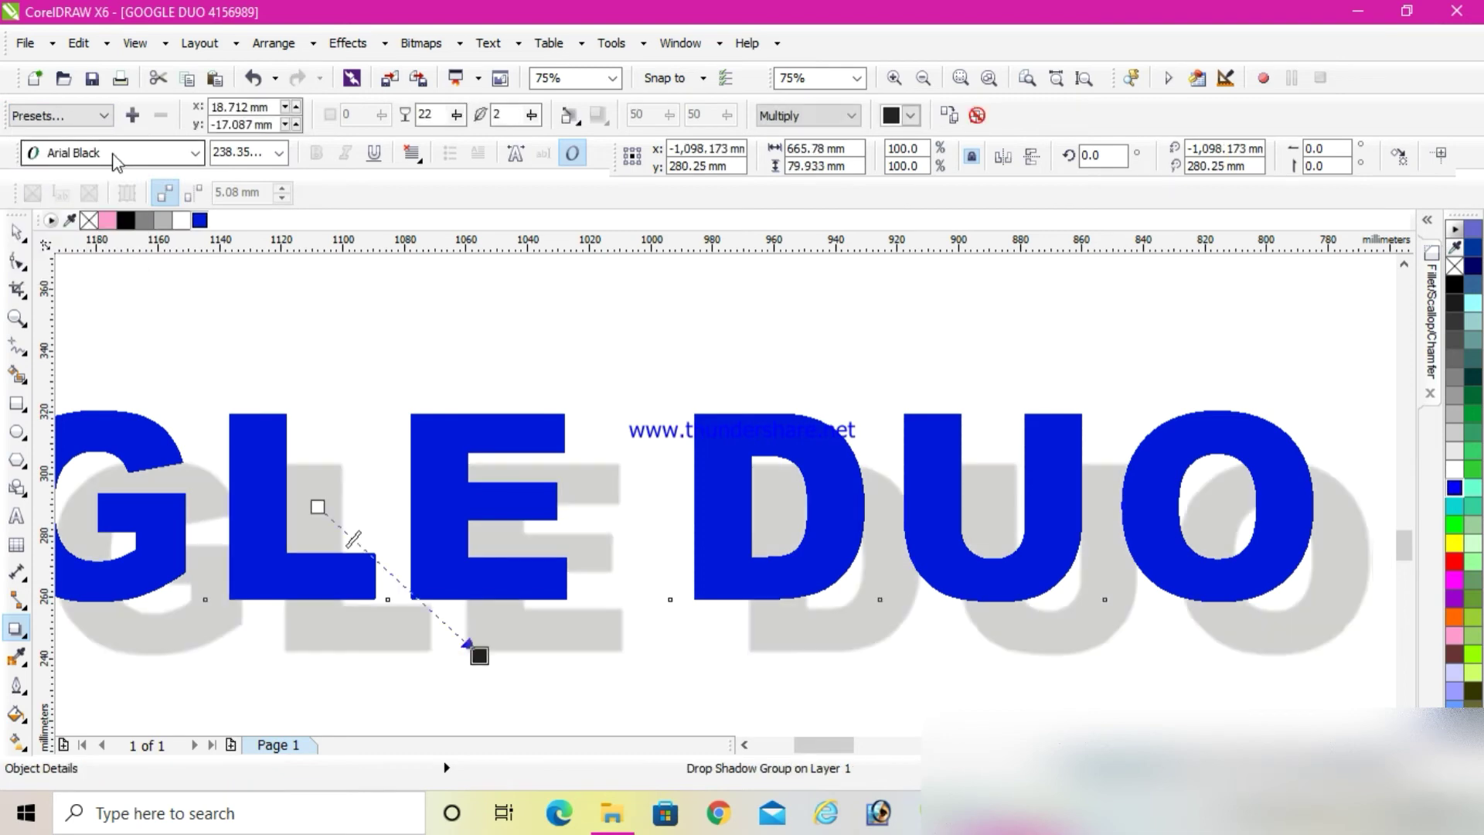
left_click(442, 113)
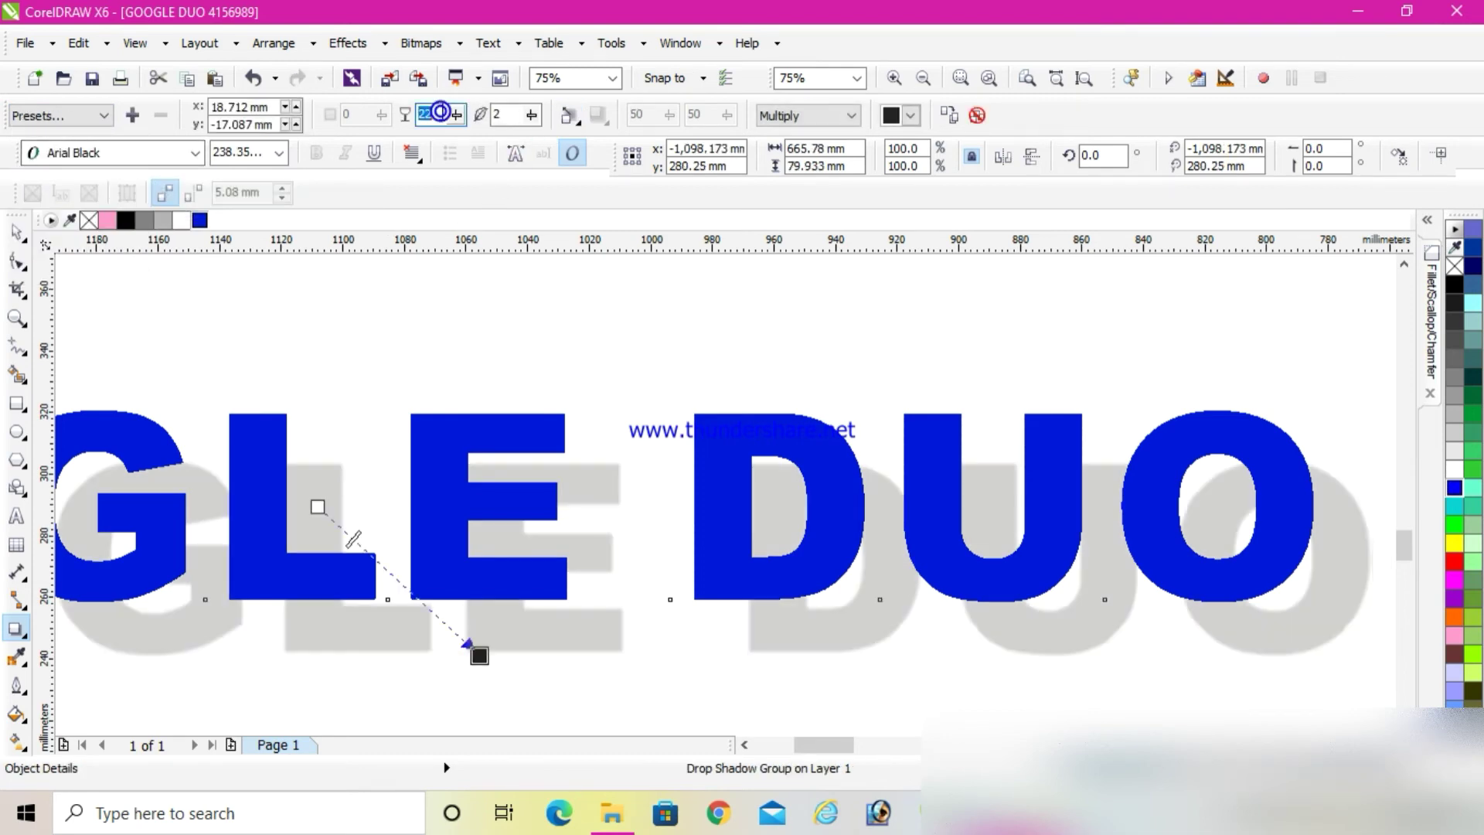
key("Return")
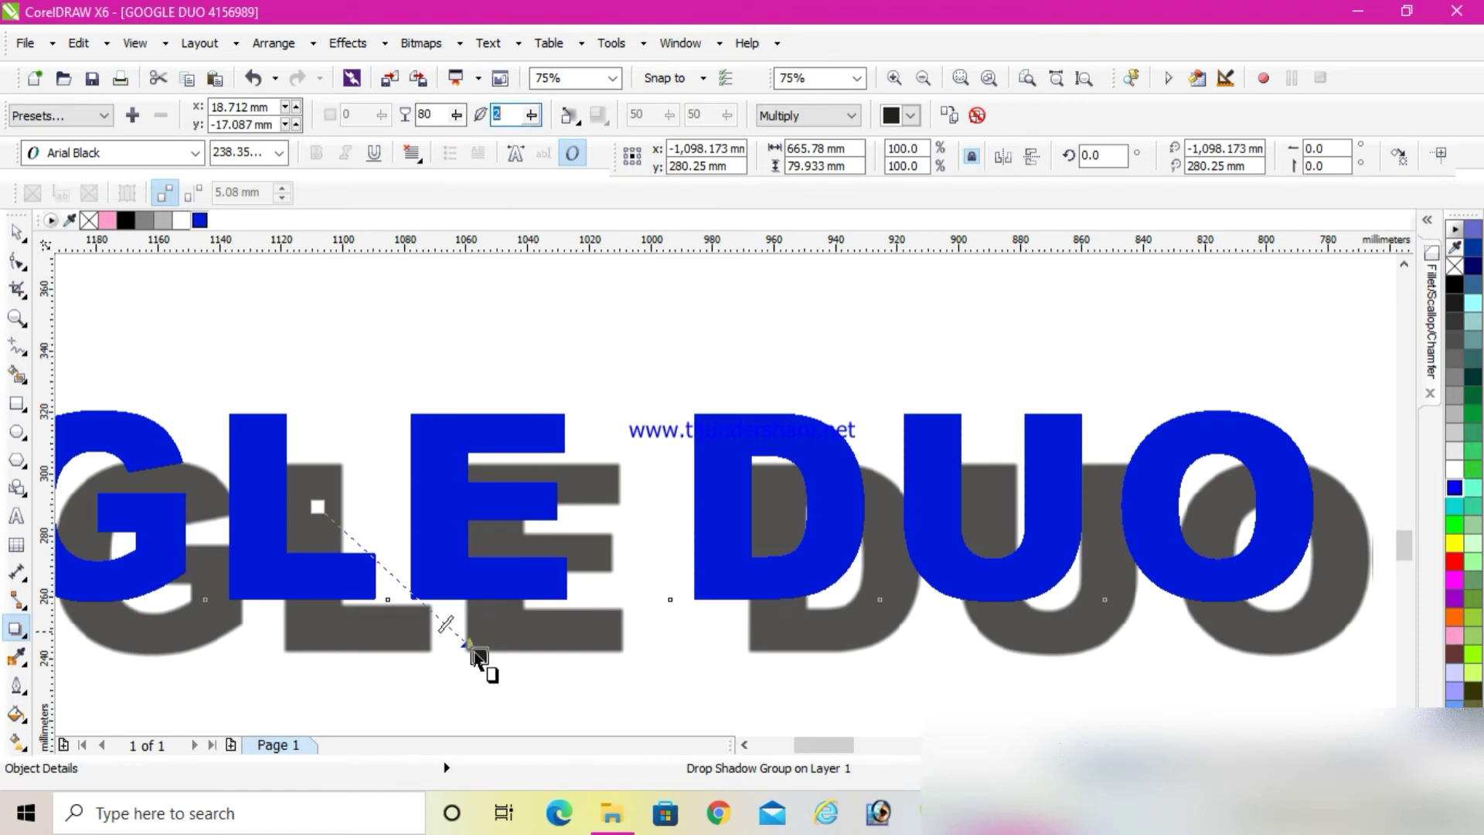
Tighten the GOOGLE DUO text's drop shadow to an offset of about 2.1 mm horizontally and -2.4 mm vertically.
left_click_drag(479, 657, 407, 611)
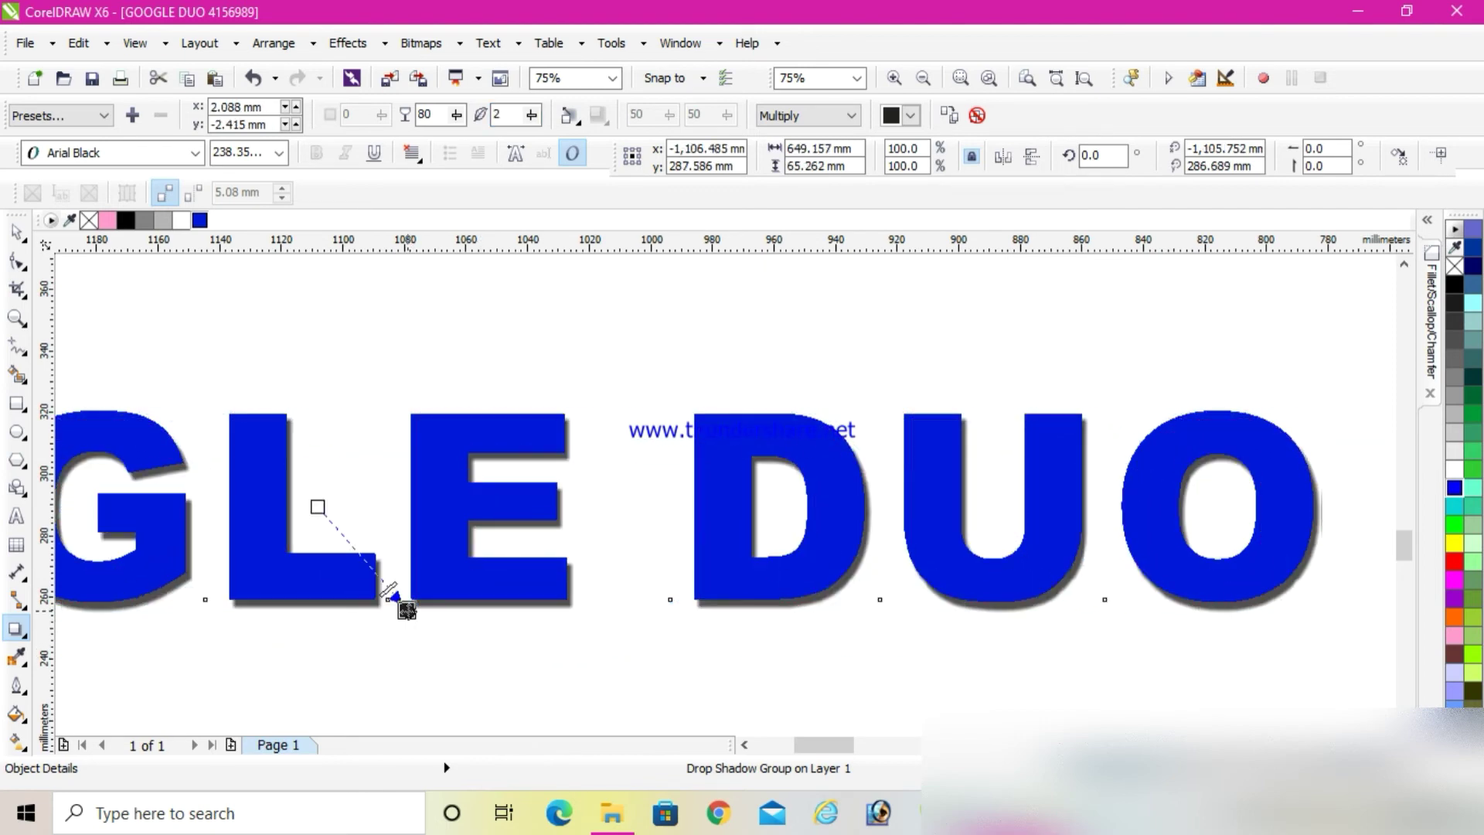
scroll(406, 610, "up", 2)
scroll(410, 601, "down", 4)
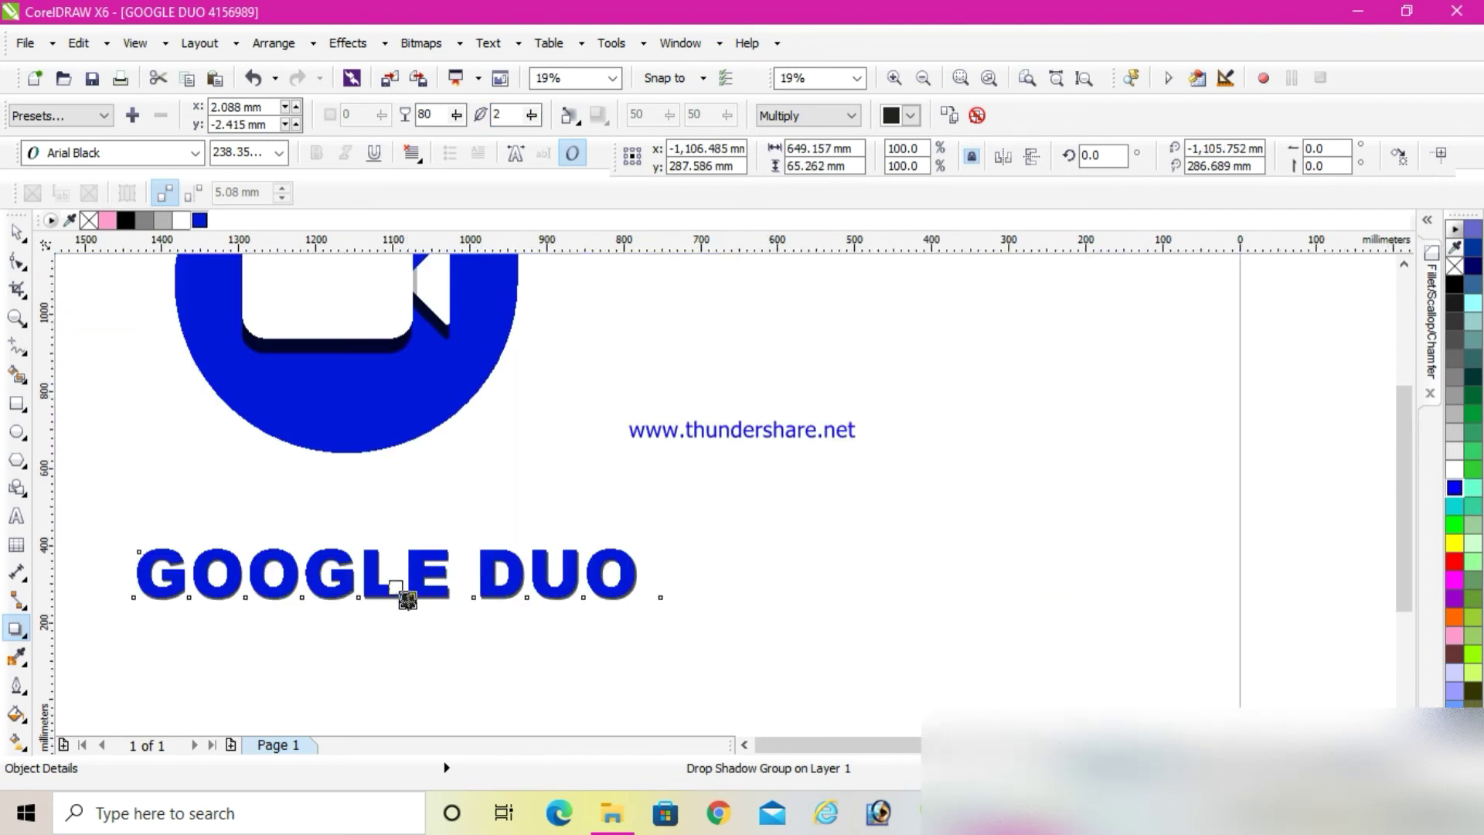
scroll(409, 601, "down", 1)
Move the whole logo and text together farther away from the page, centred at about x -1,706.6 mm and y 424.7 mm.
left_click(16, 231)
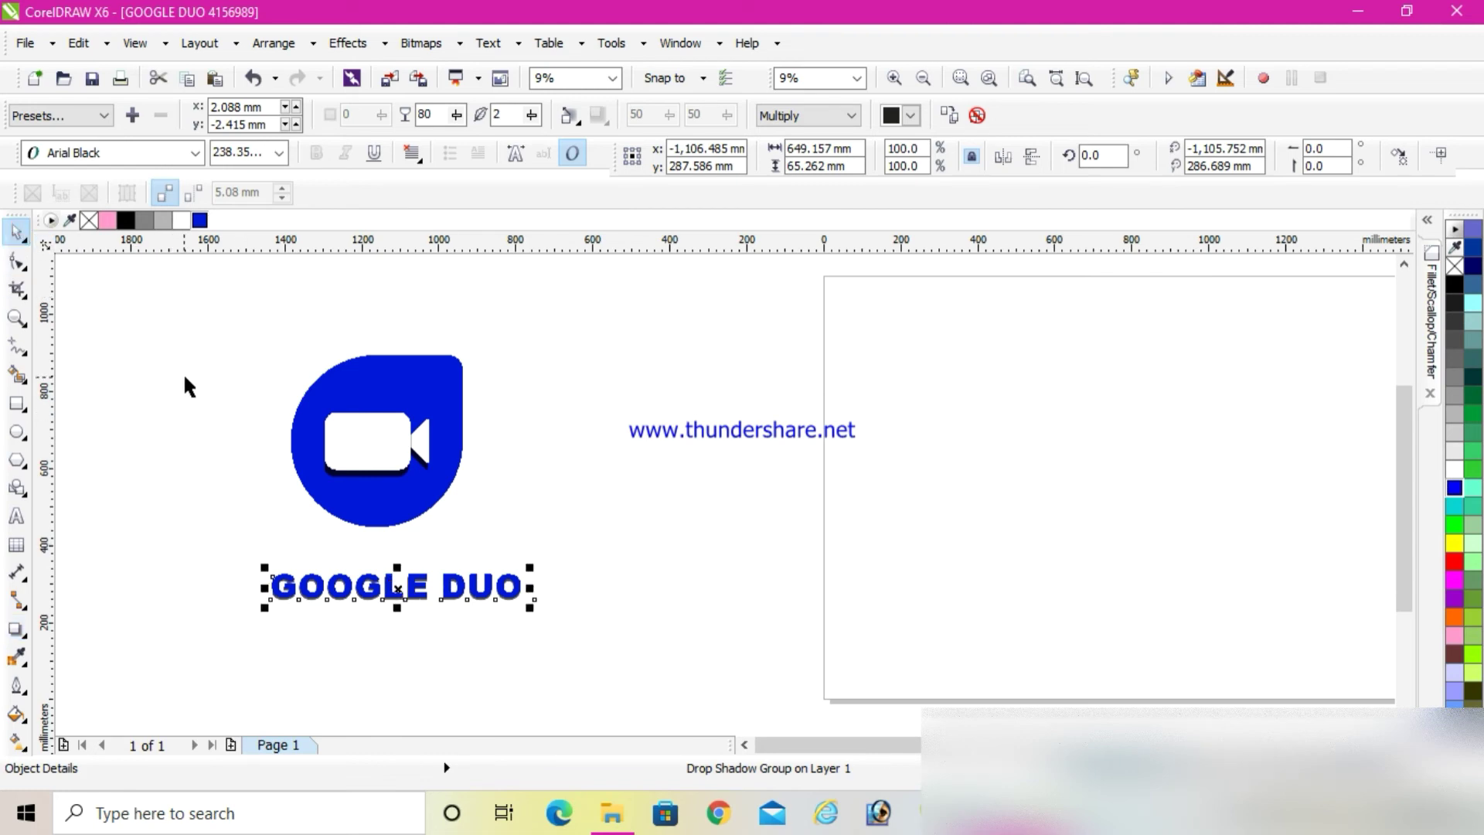
scroll(188, 345, "down", 1)
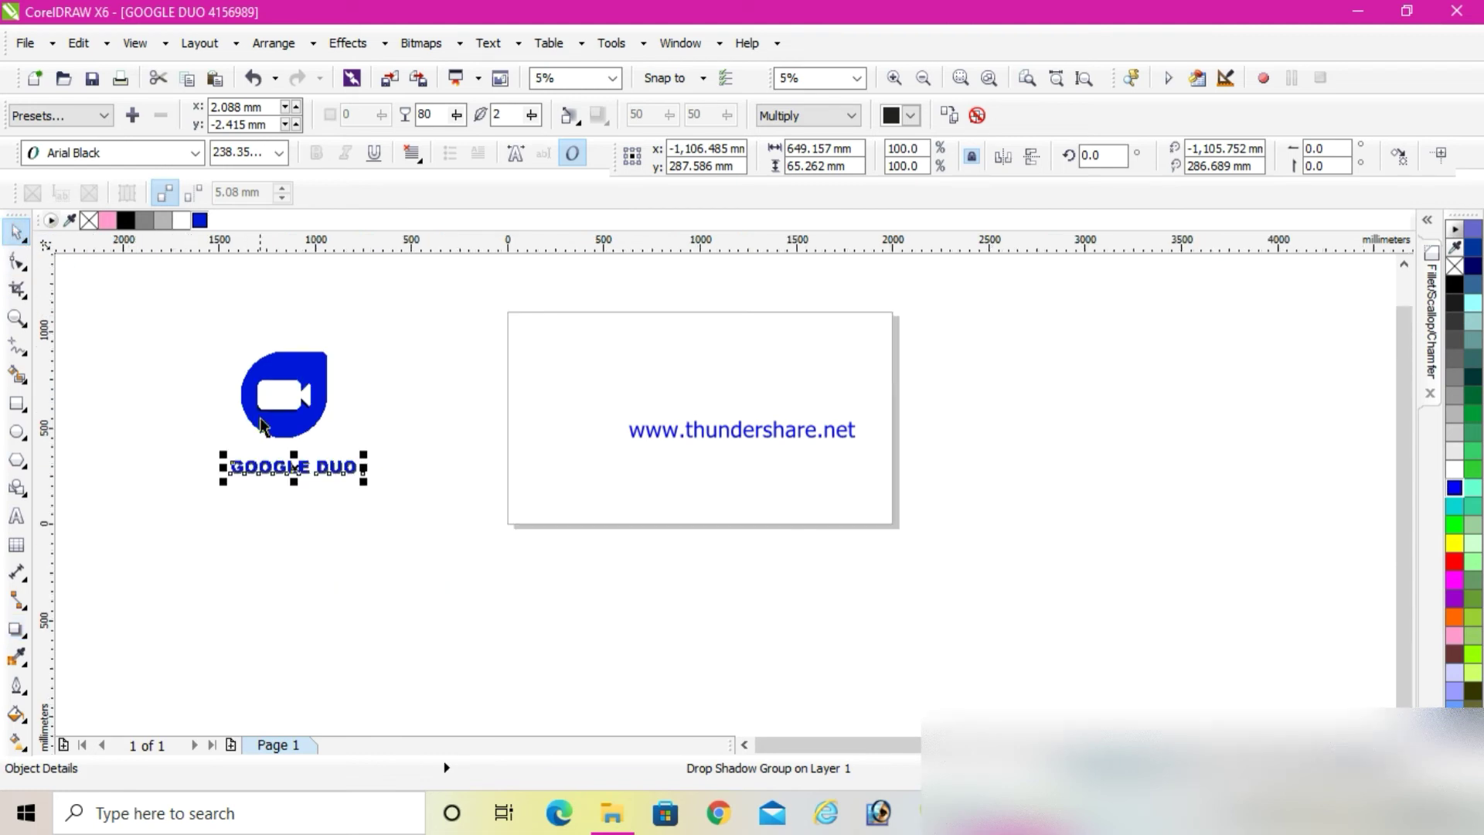
left_click_drag(157, 301, 385, 547)
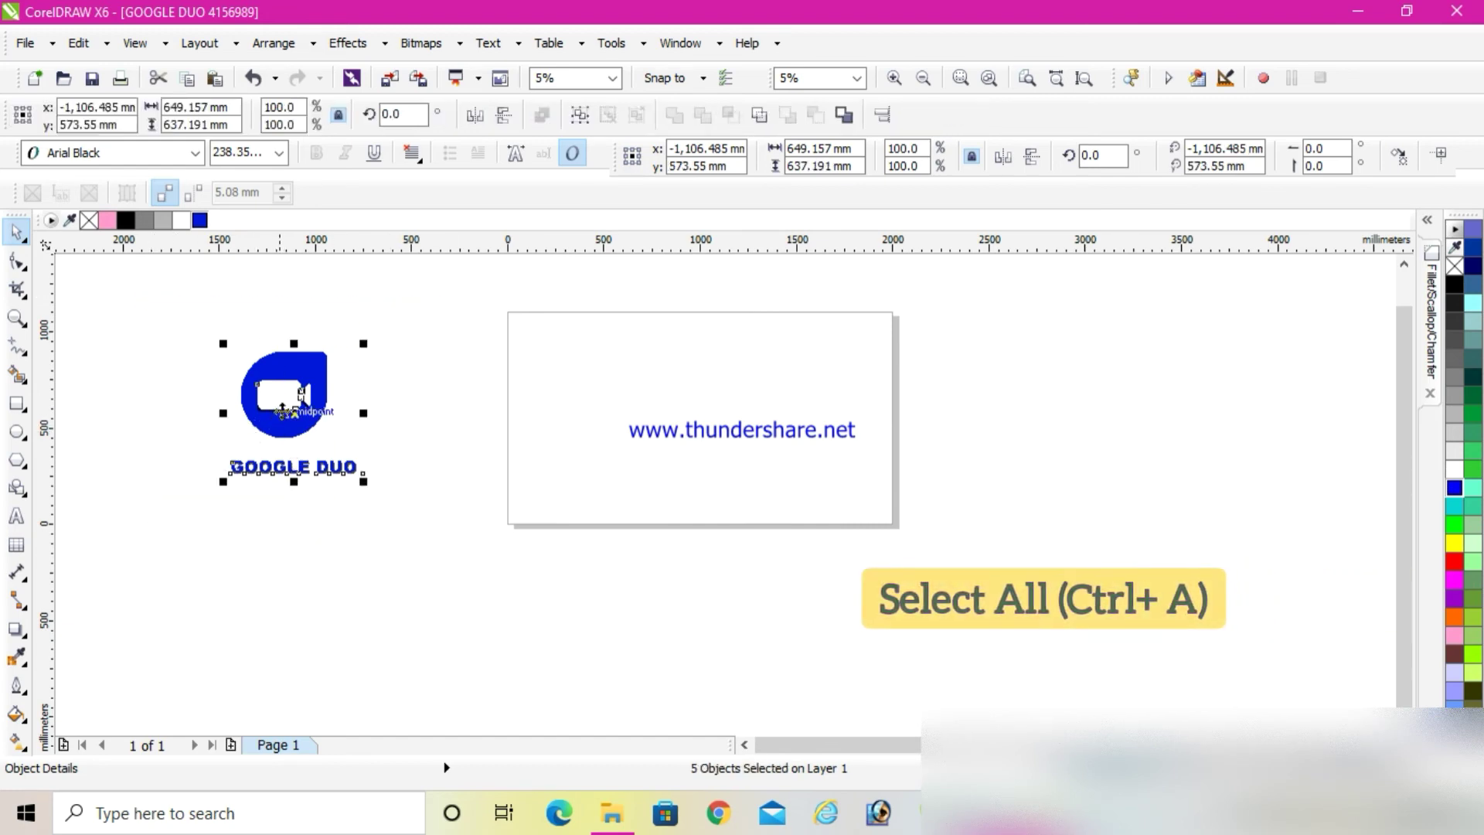
left_click_drag(240, 420, 123, 448)
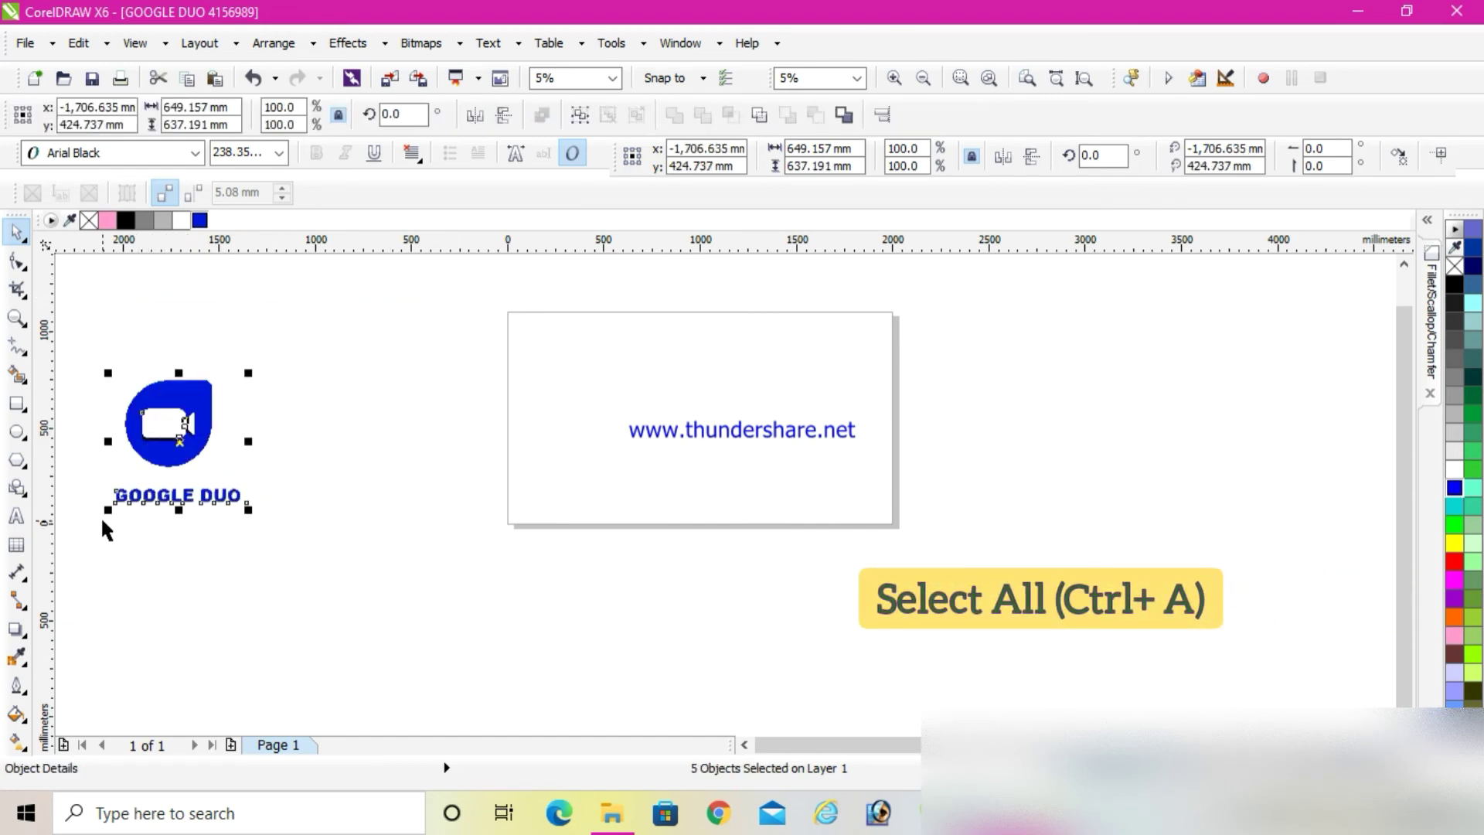
Move the GOOGLE DUO text straight up closer beneath the logo, to about y 200.7 mm.
scroll(133, 524, "up", 3)
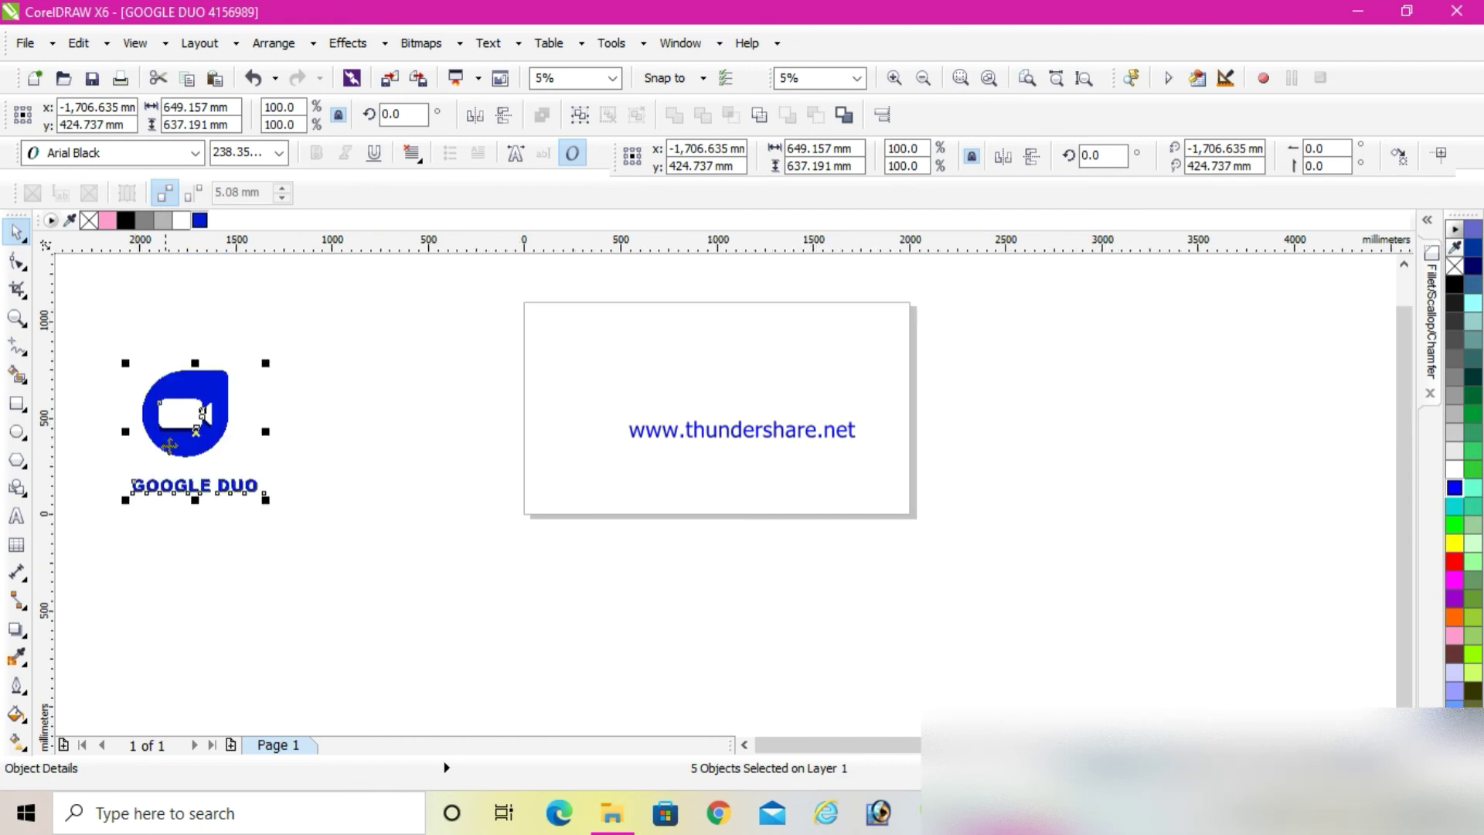
left_click(474, 422)
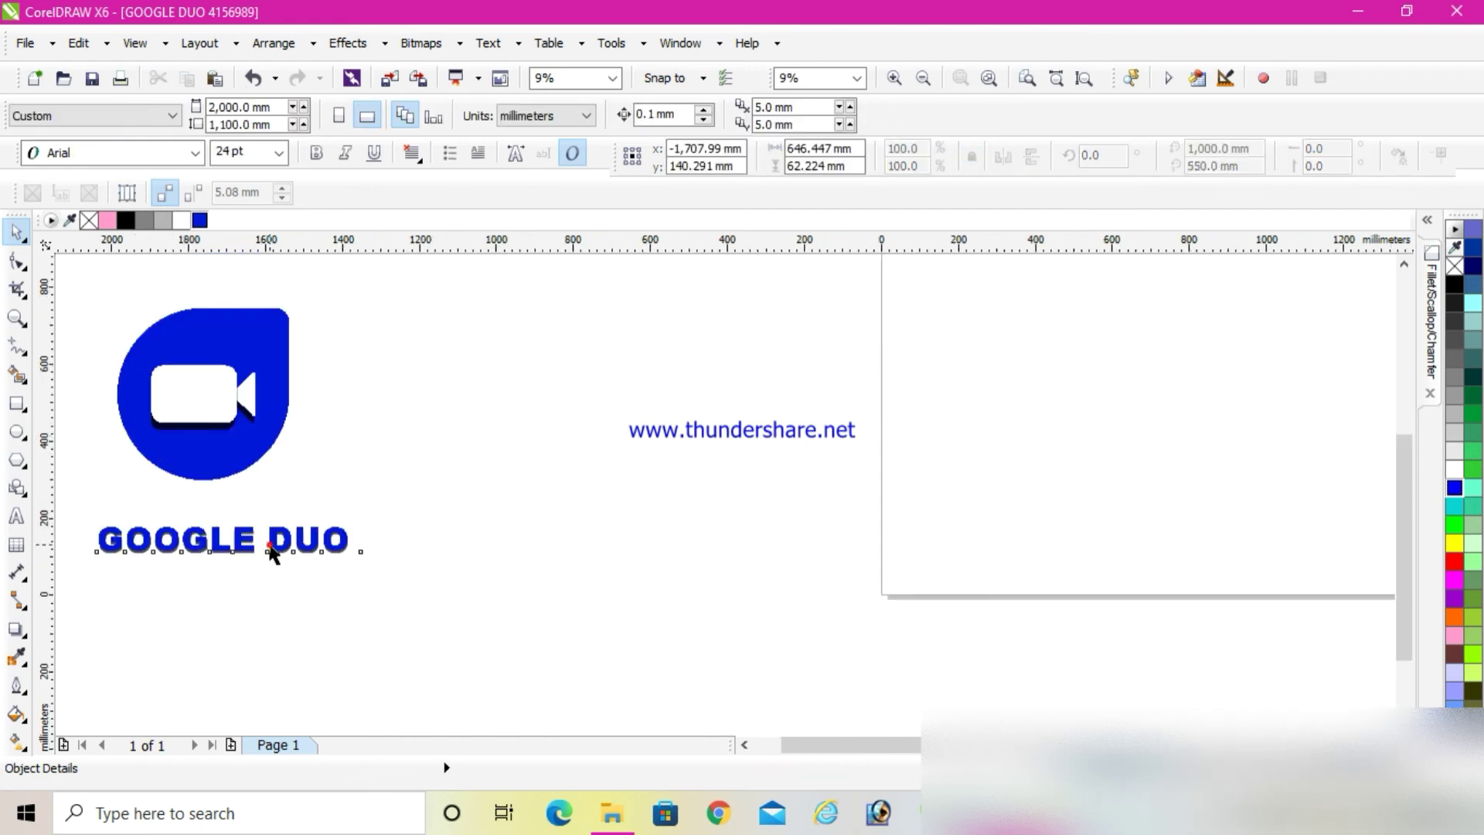
left_click(269, 545)
scroll(248, 544, "down", 2)
mouse_move(247, 543)
left_mouse_down()
mouse_move(234, 470)
mouse_move(242, 530)
left_mouse_up()
scroll(242, 530, "up", 2)
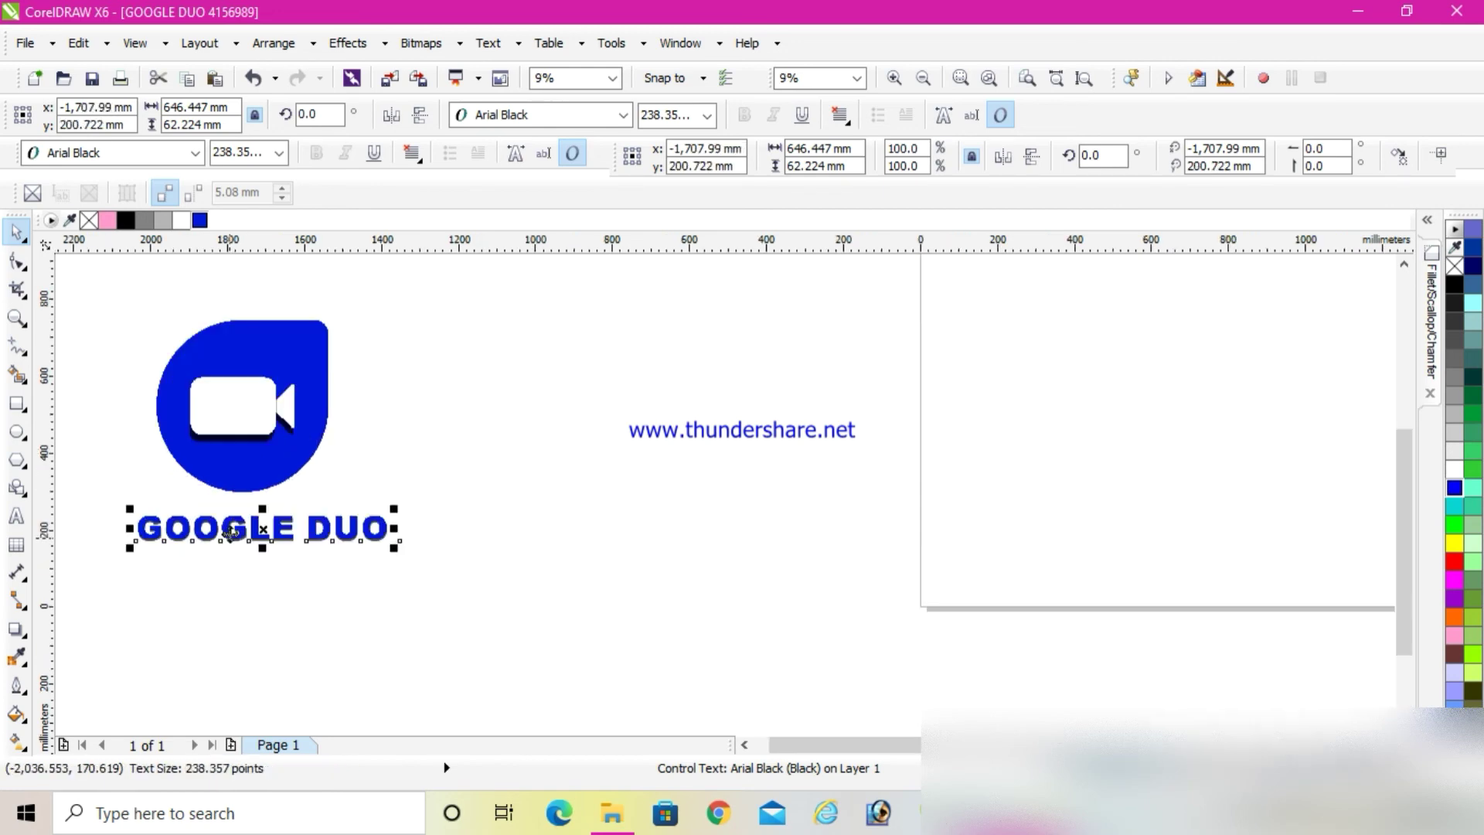
Remove the outline from all the logo and text objects and group them together.
scroll(207, 521, "down", 2)
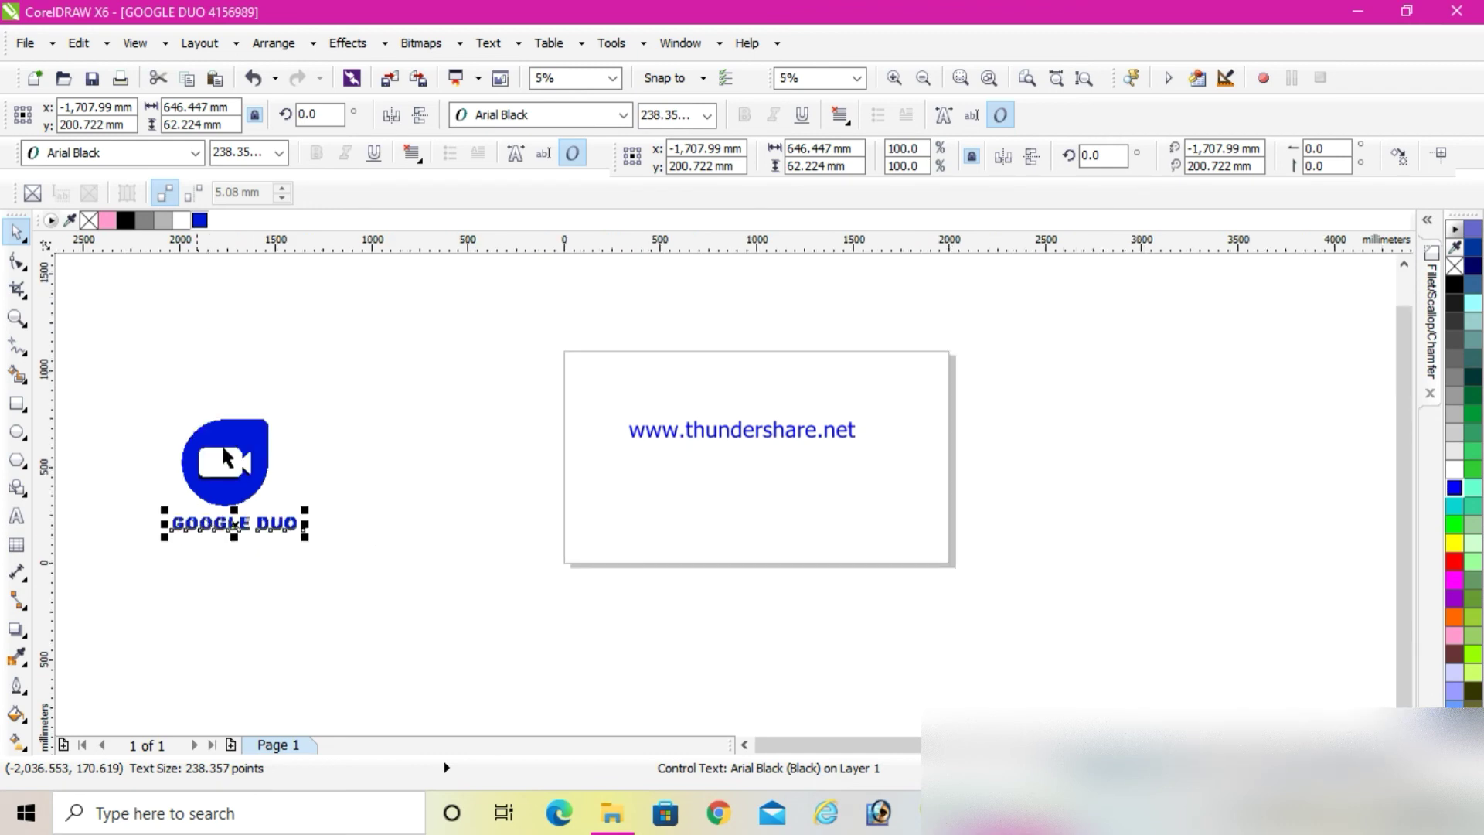
left_click(334, 411)
left_click_drag(112, 363, 391, 582)
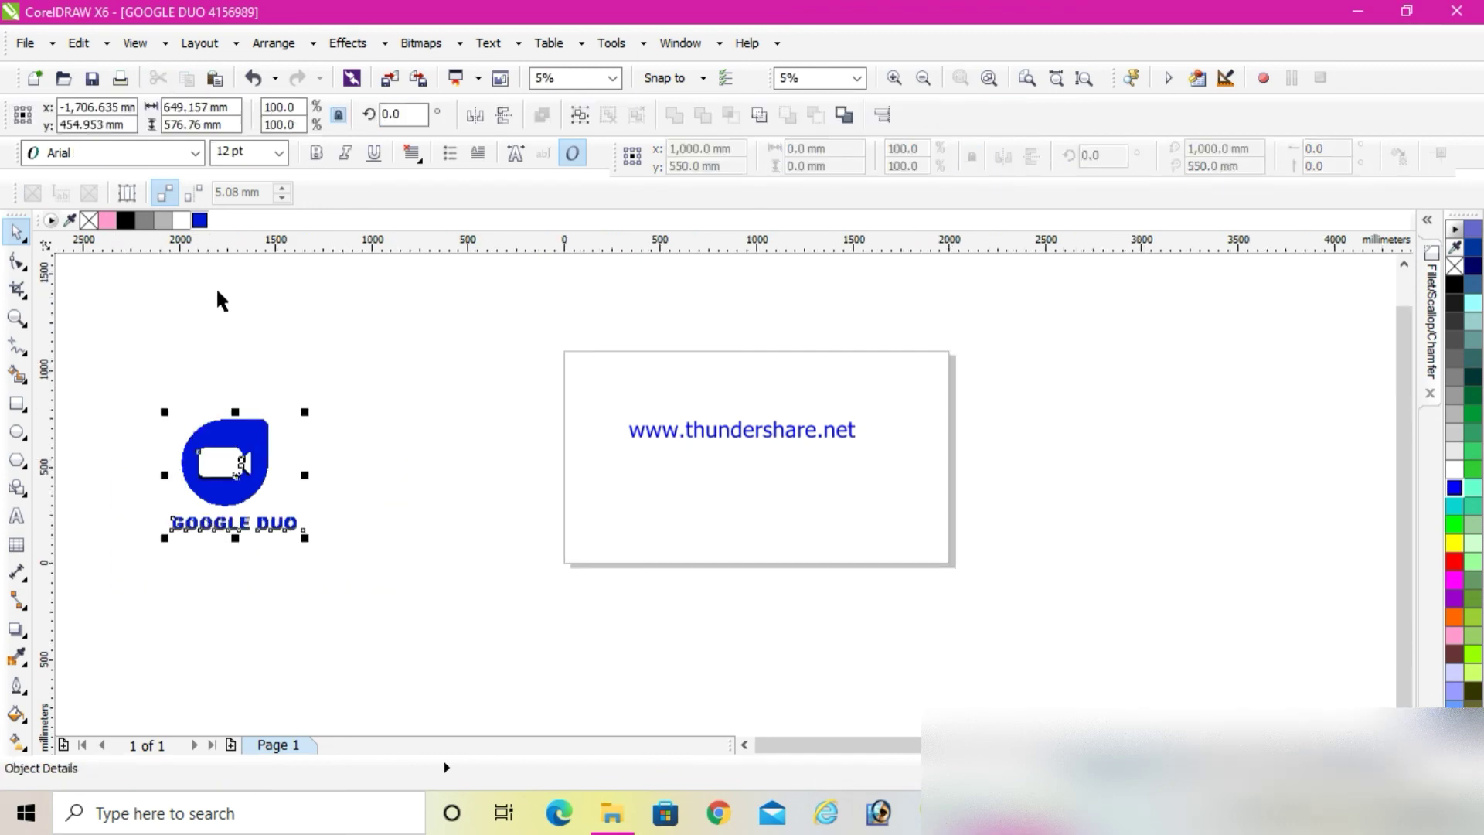
right_click(91, 223)
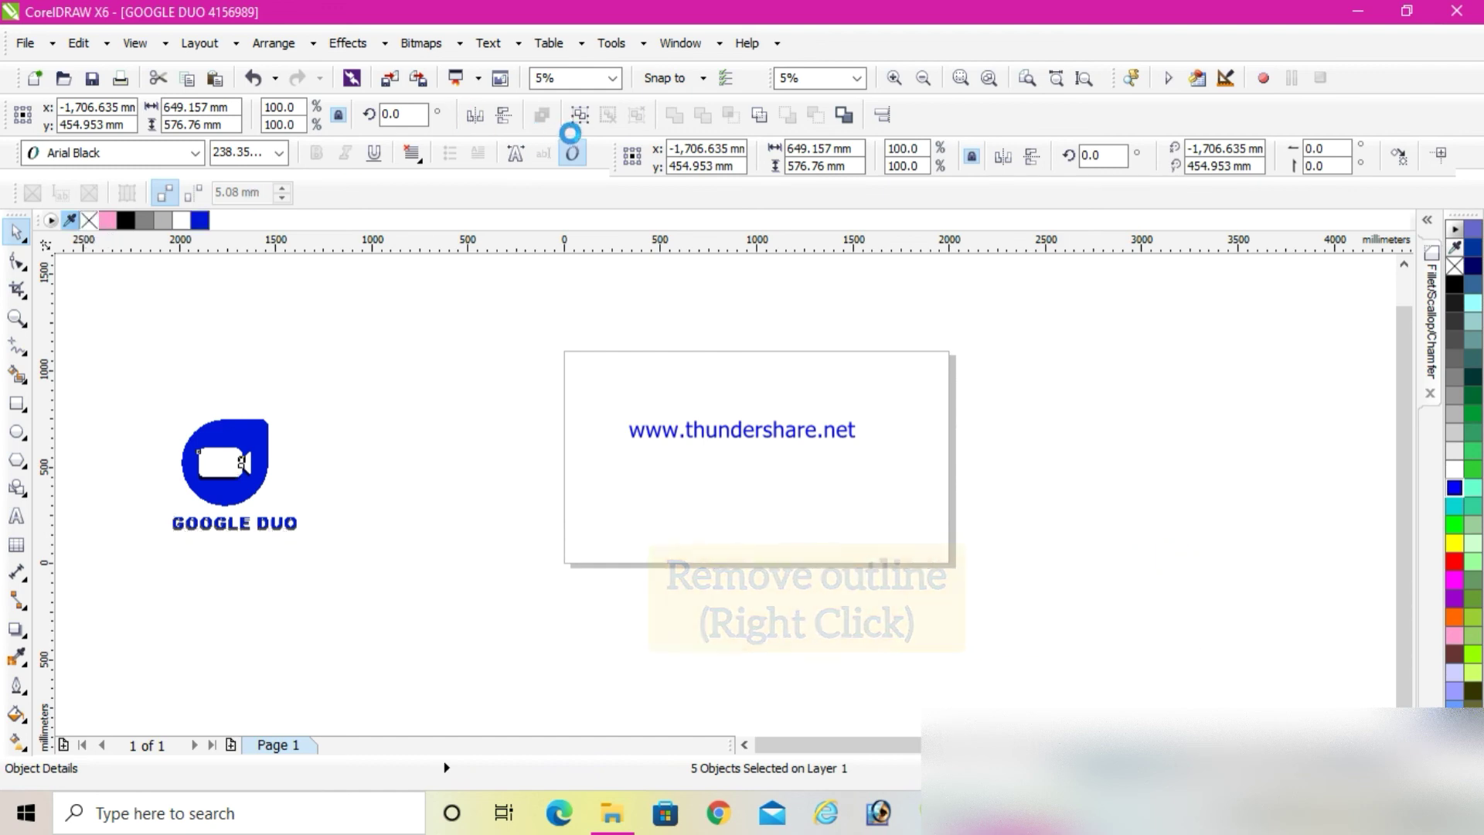
key("ctrl+g")
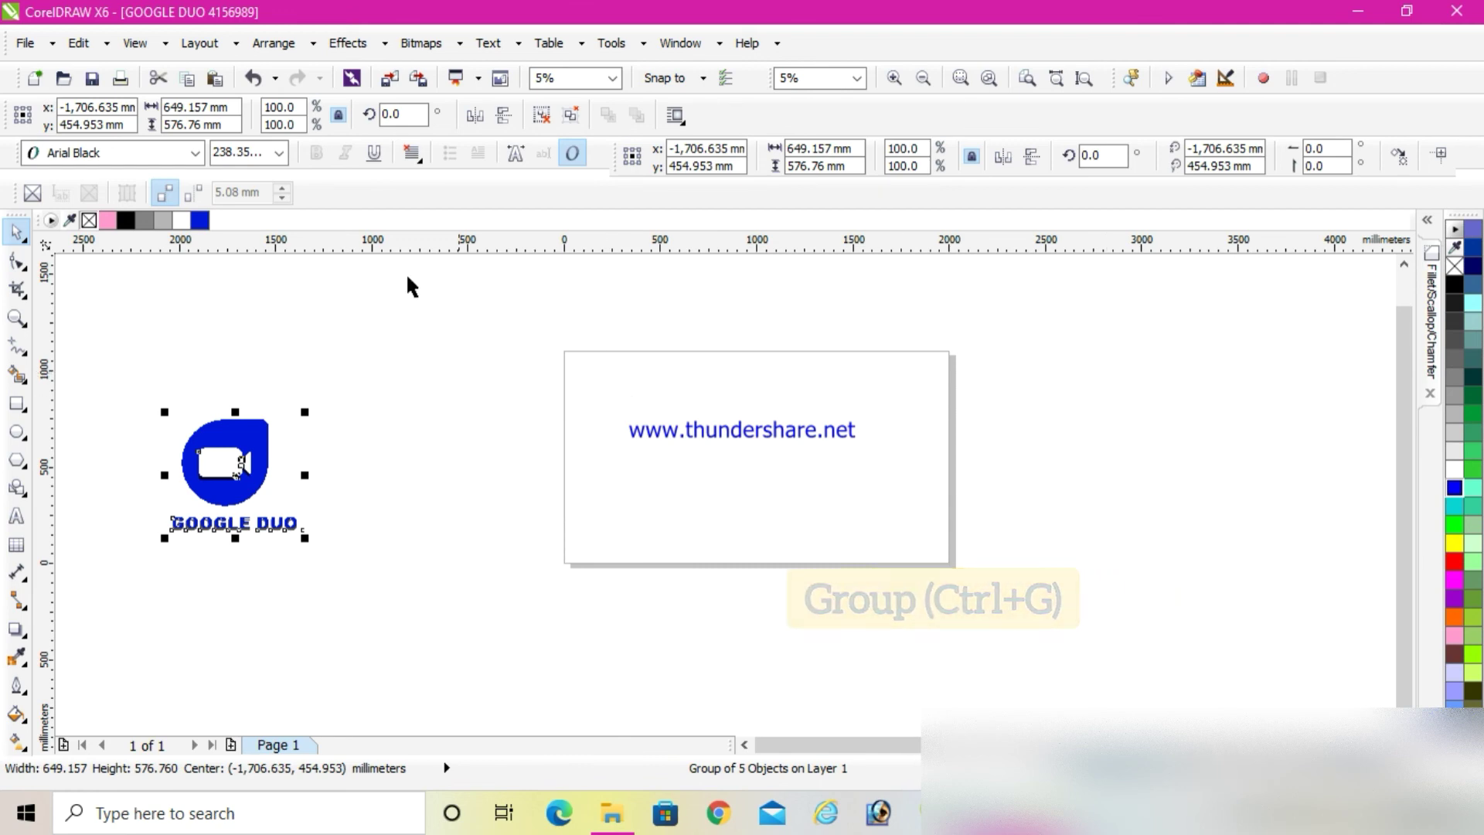
Close the Fillet/Scallop/Chamfer docker and save the drawing as GOOGLE DUO 4156989 in CDR format, Version 16.0.
left_click(1432, 396)
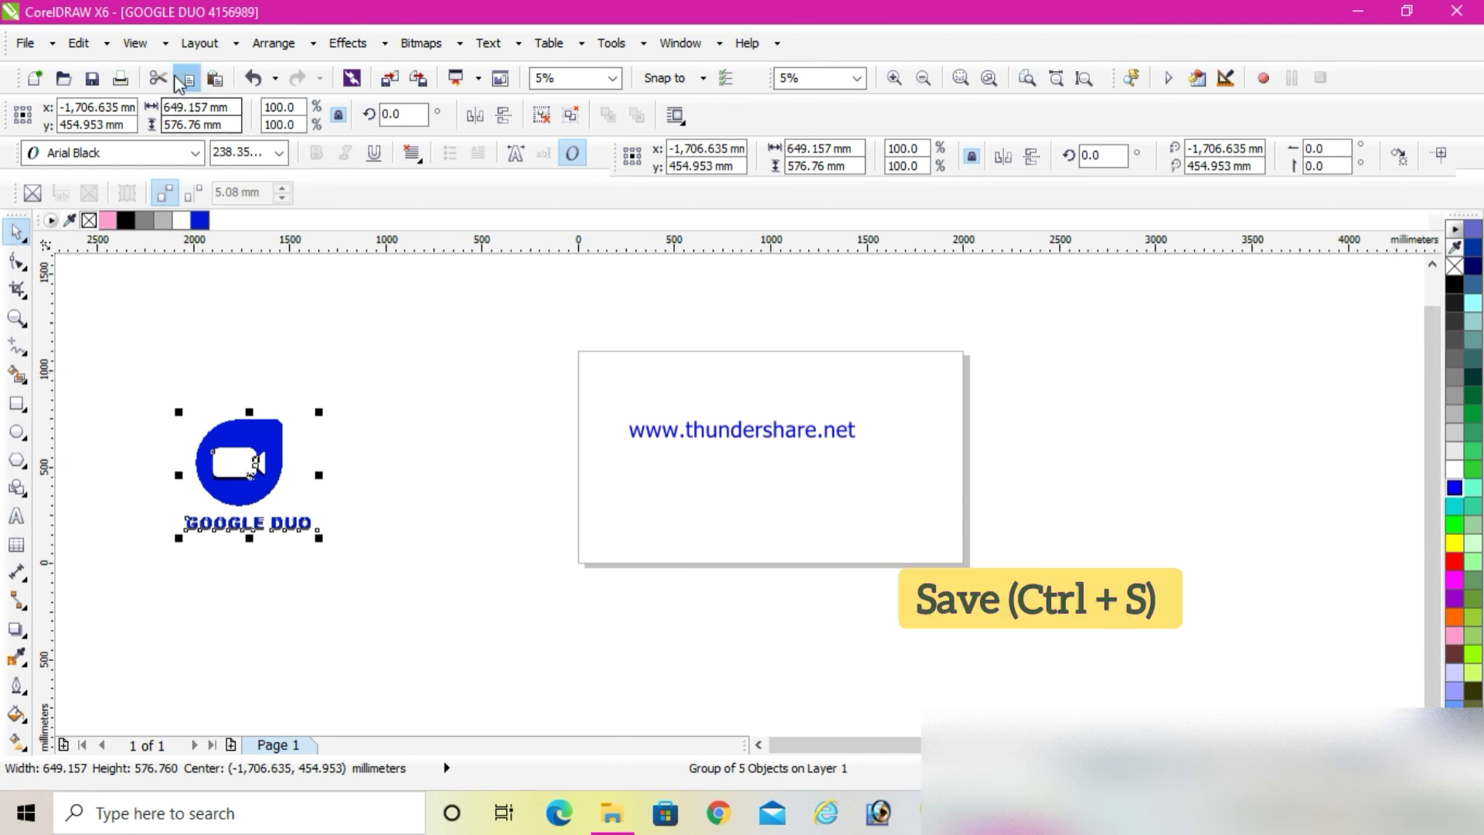
left_click(94, 78)
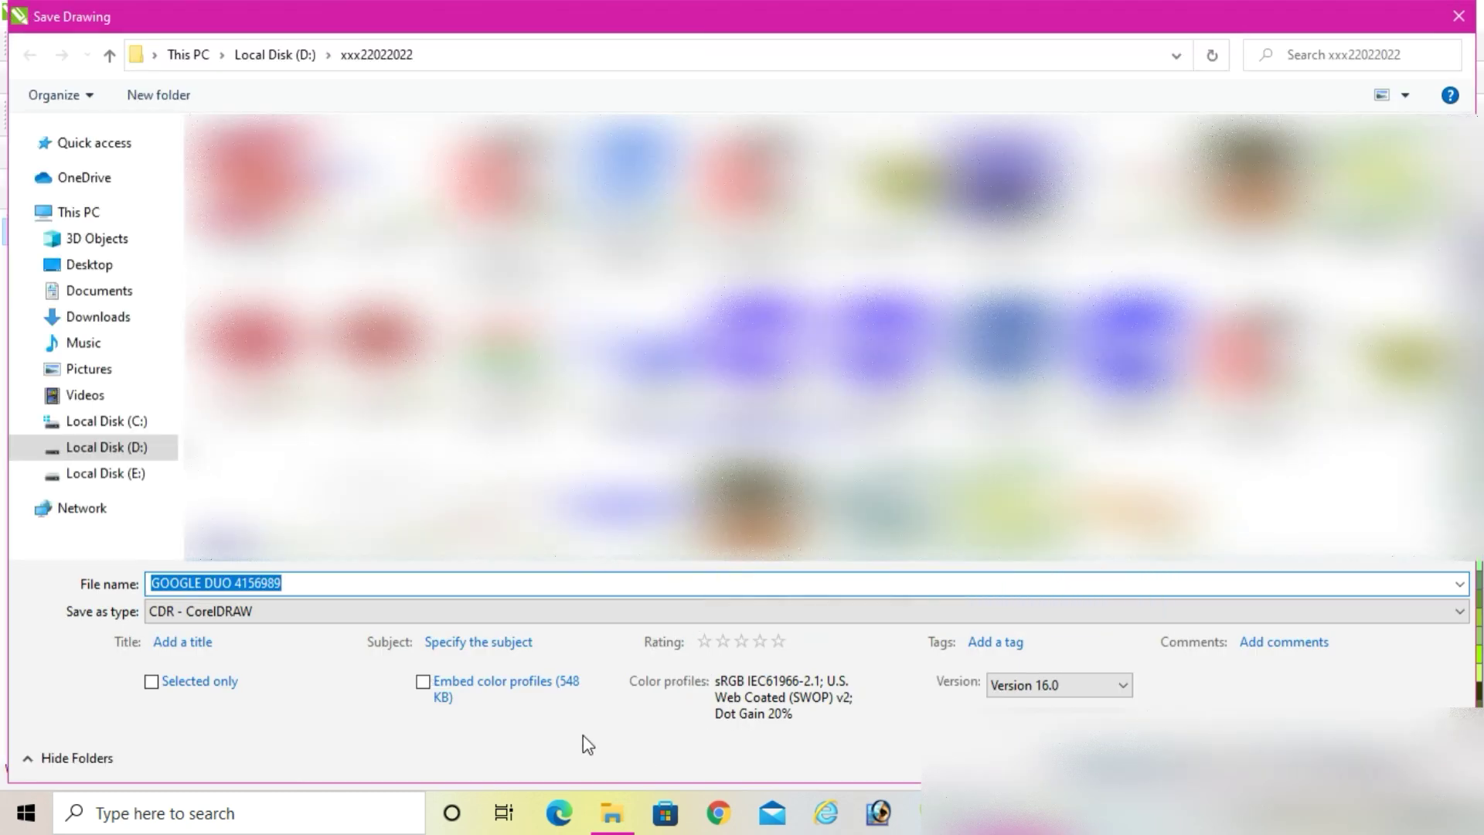
key("Return")
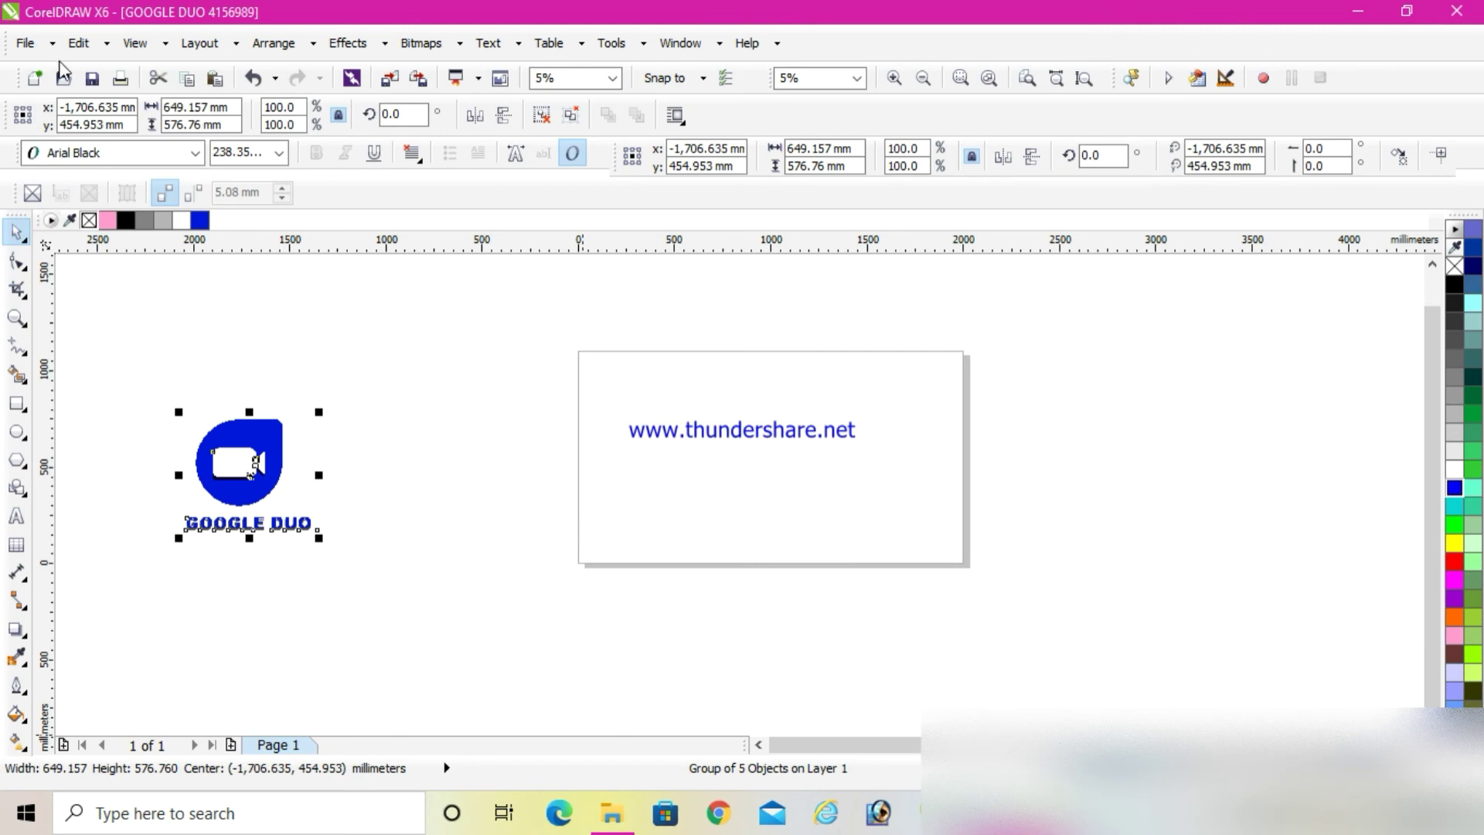
Export the drawing as the JPEG GOOGLE DUO 4156989 in RGB Color (24-bit) with High quality at 80%.
left_click(26, 43)
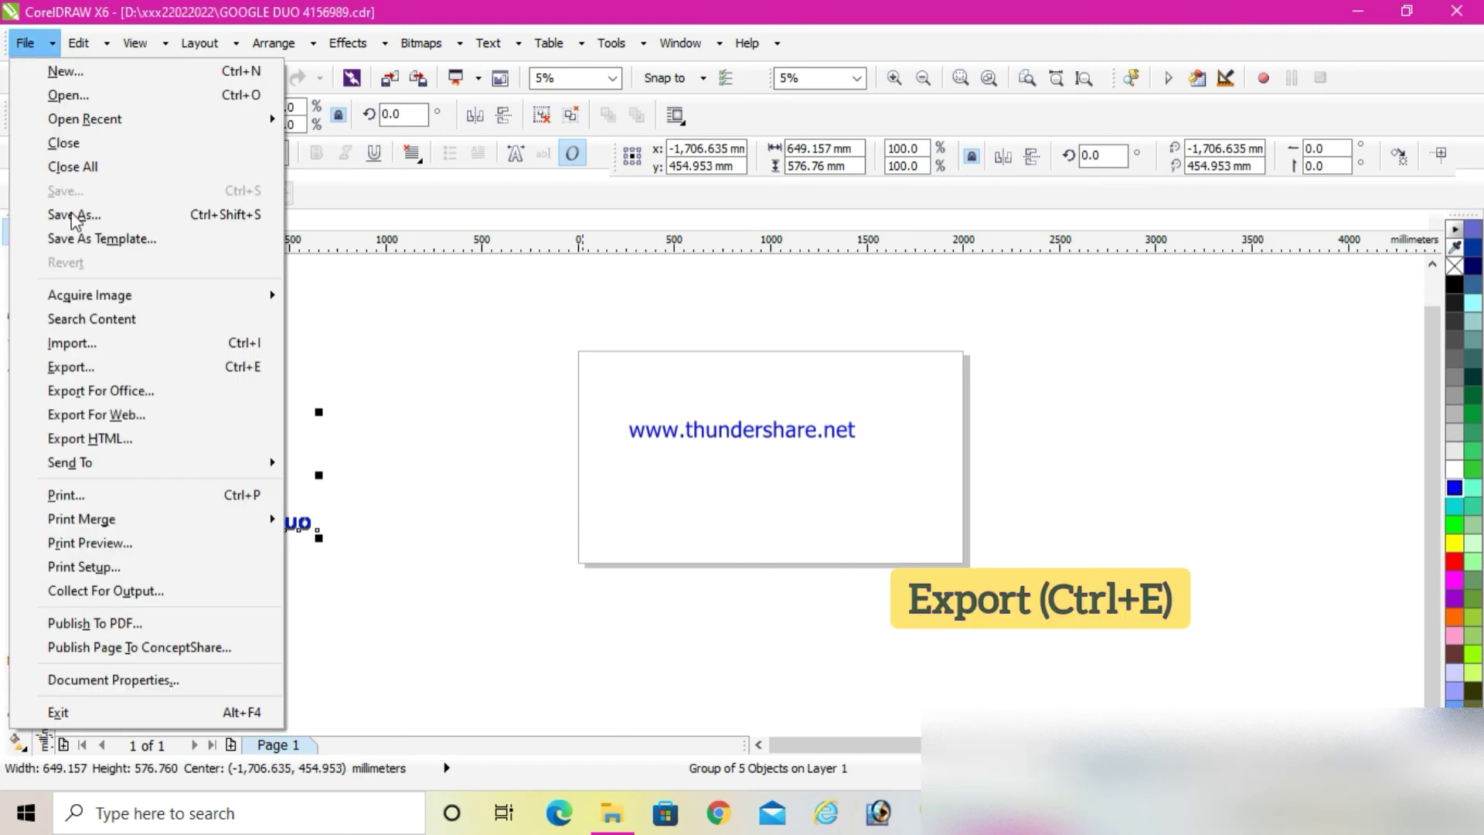
left_click(96, 371)
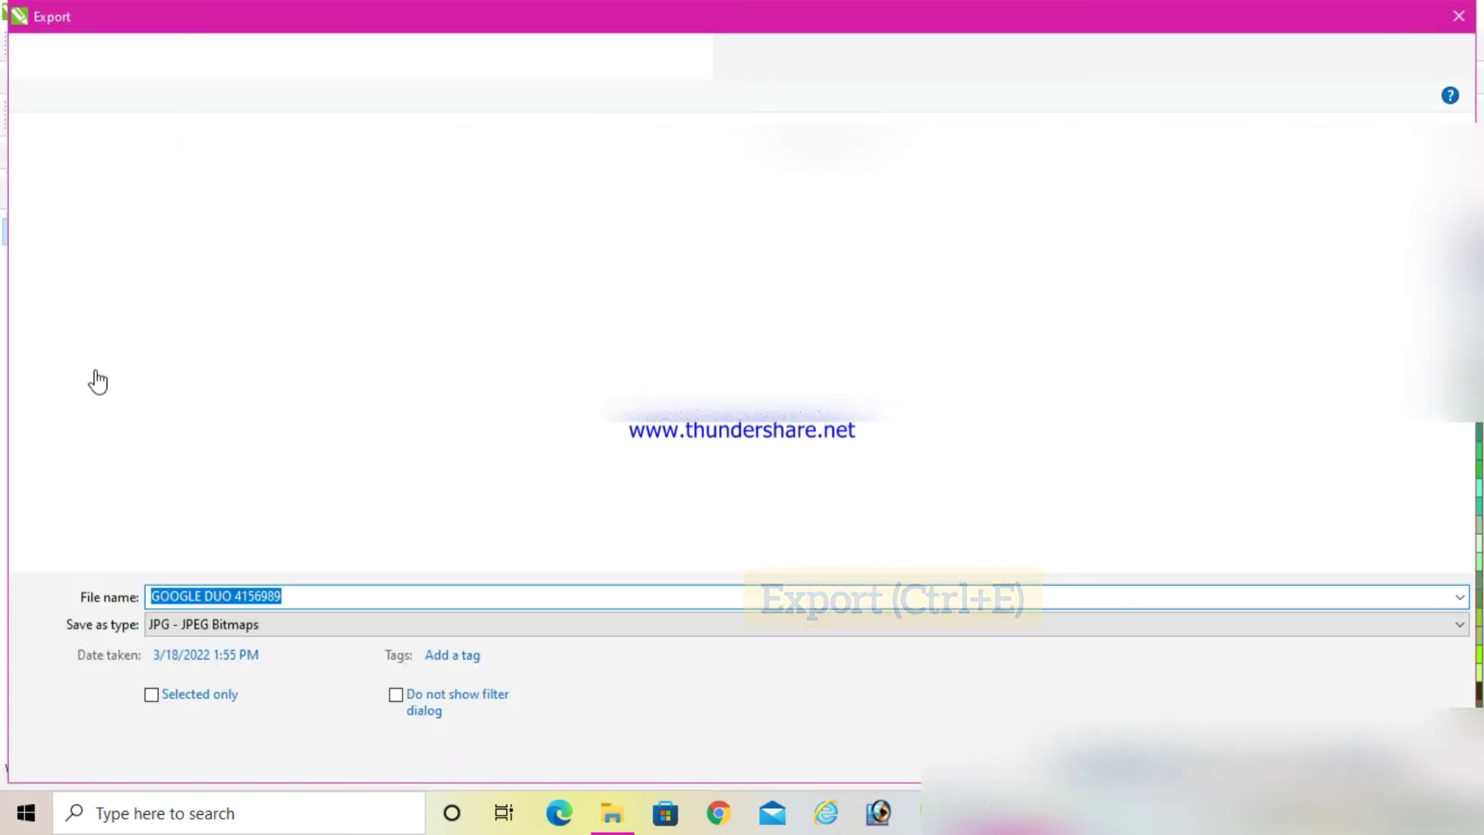
key("Escape")
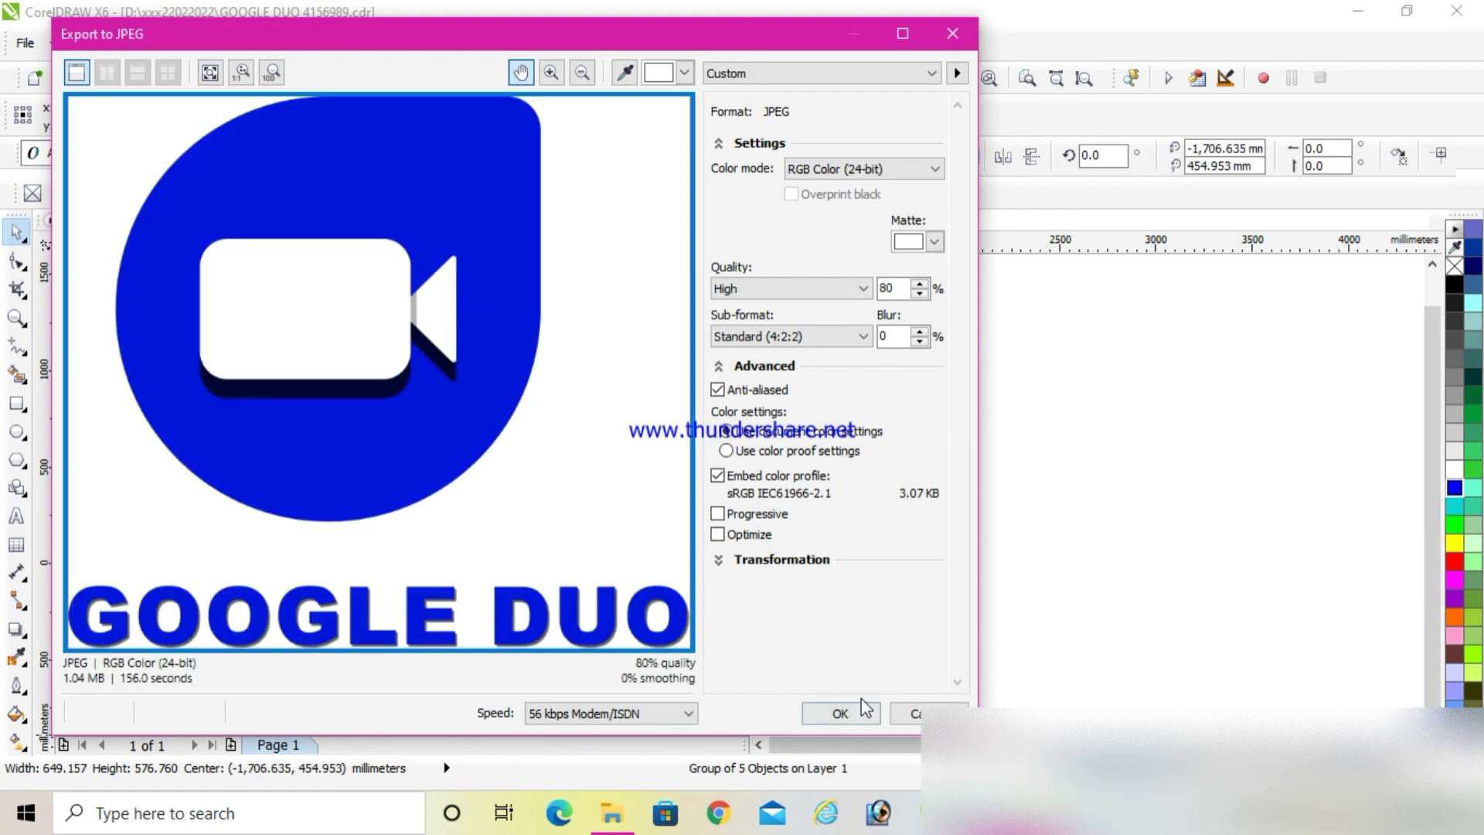
left_click(840, 715)
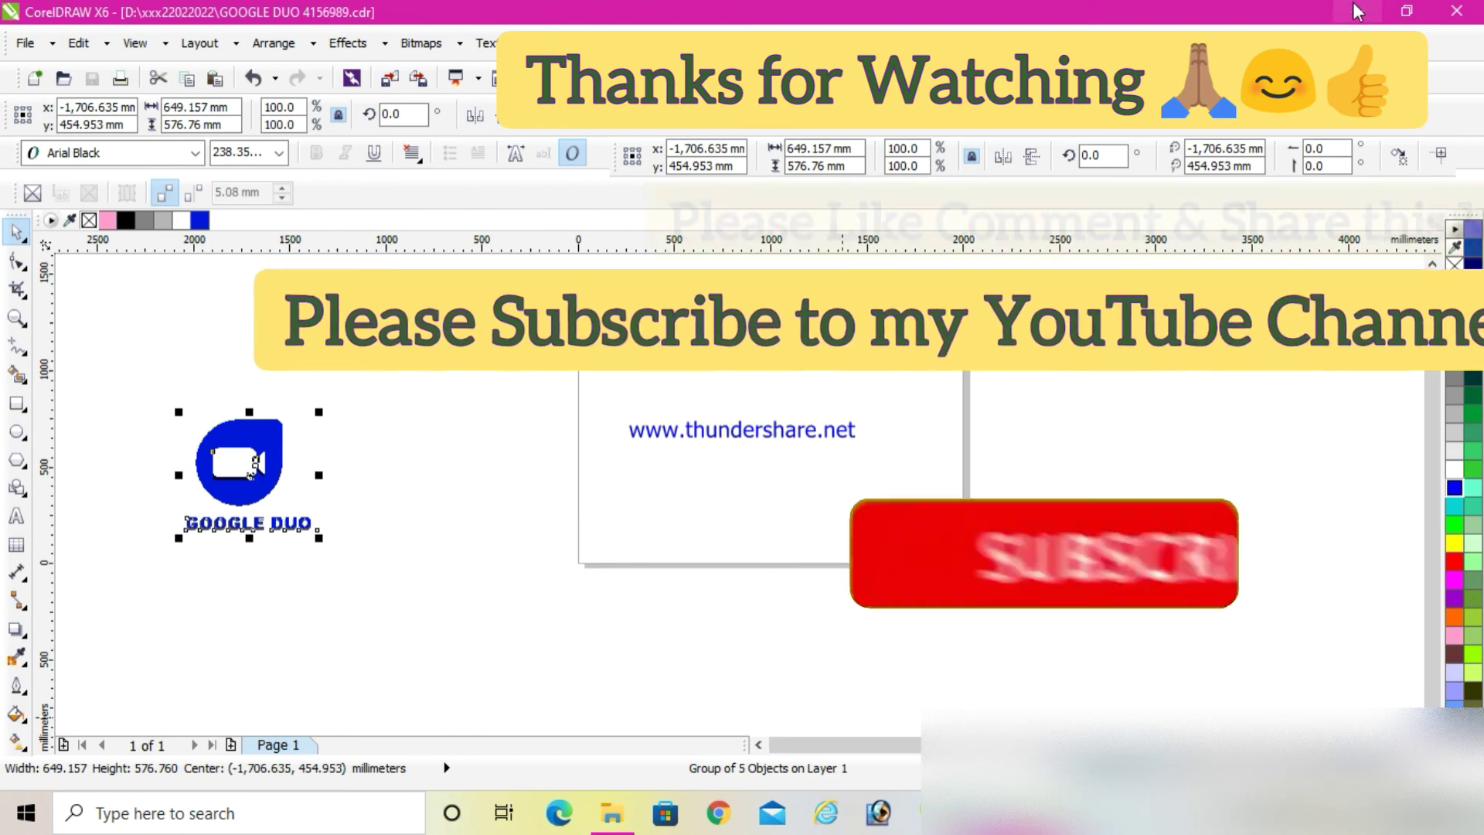